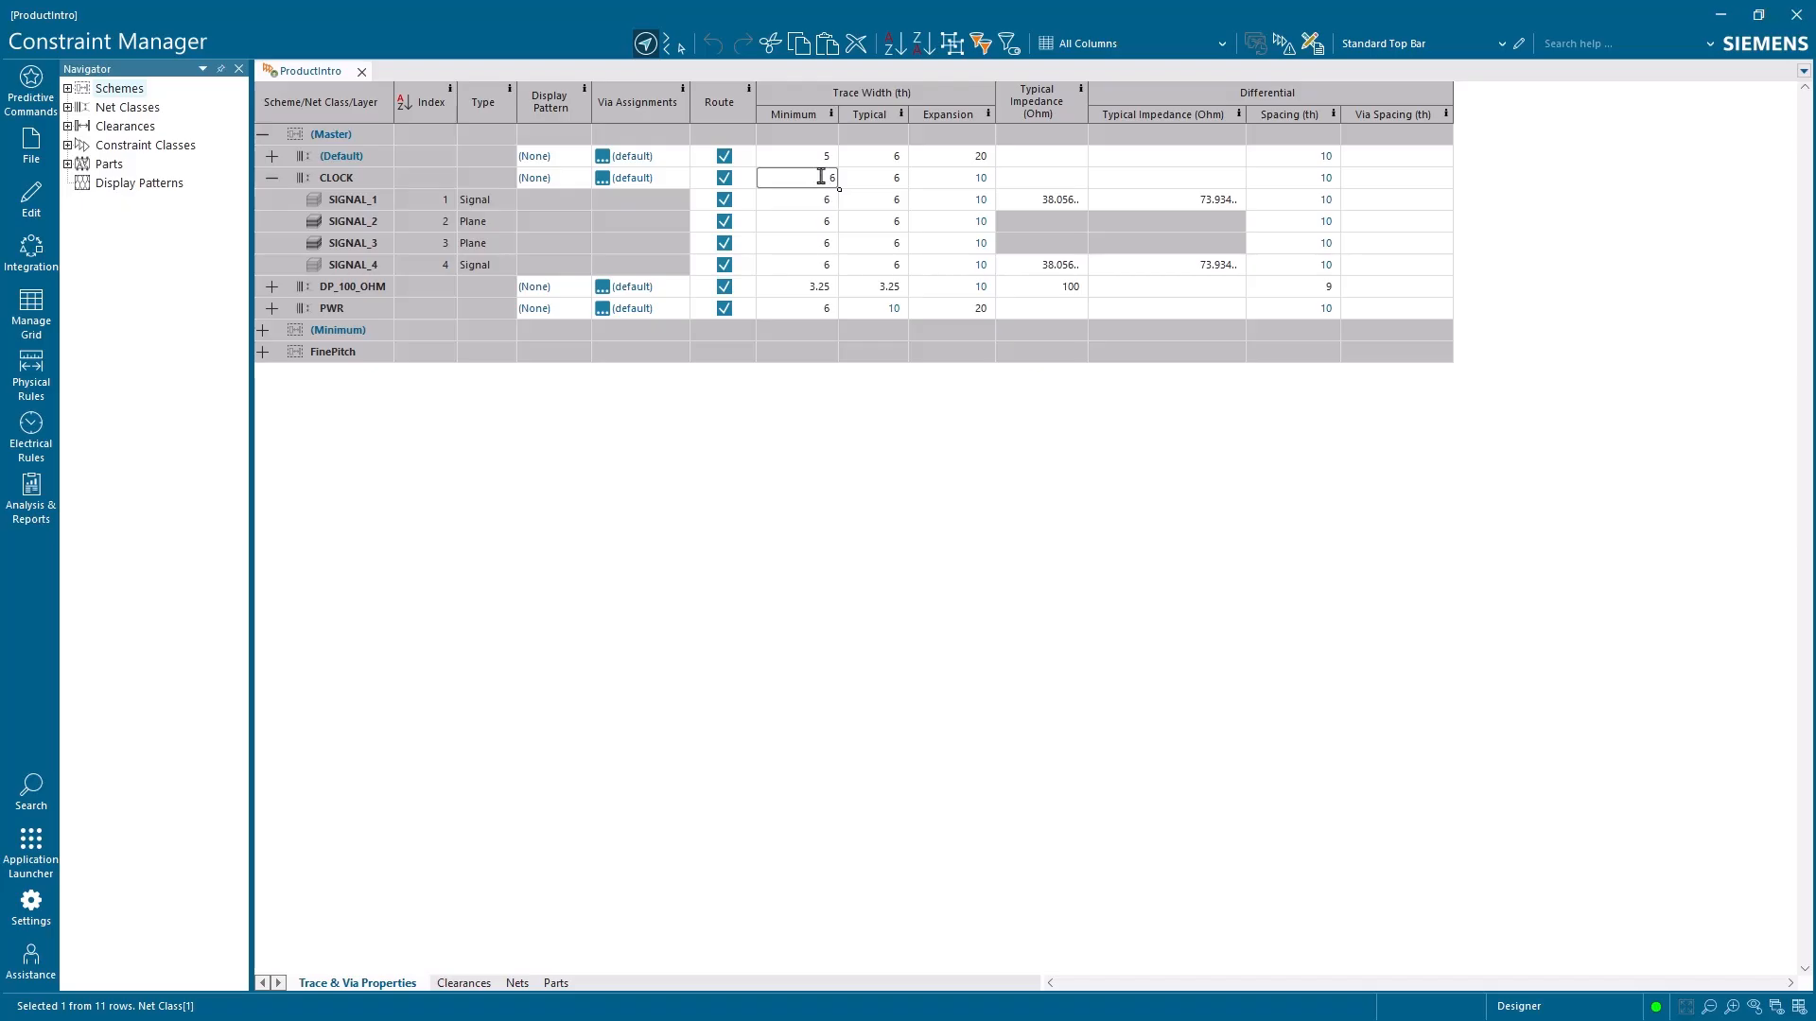
Set the CLOCK net class's minimum trace width to 3 th and apply the change to its layers
key(Return)
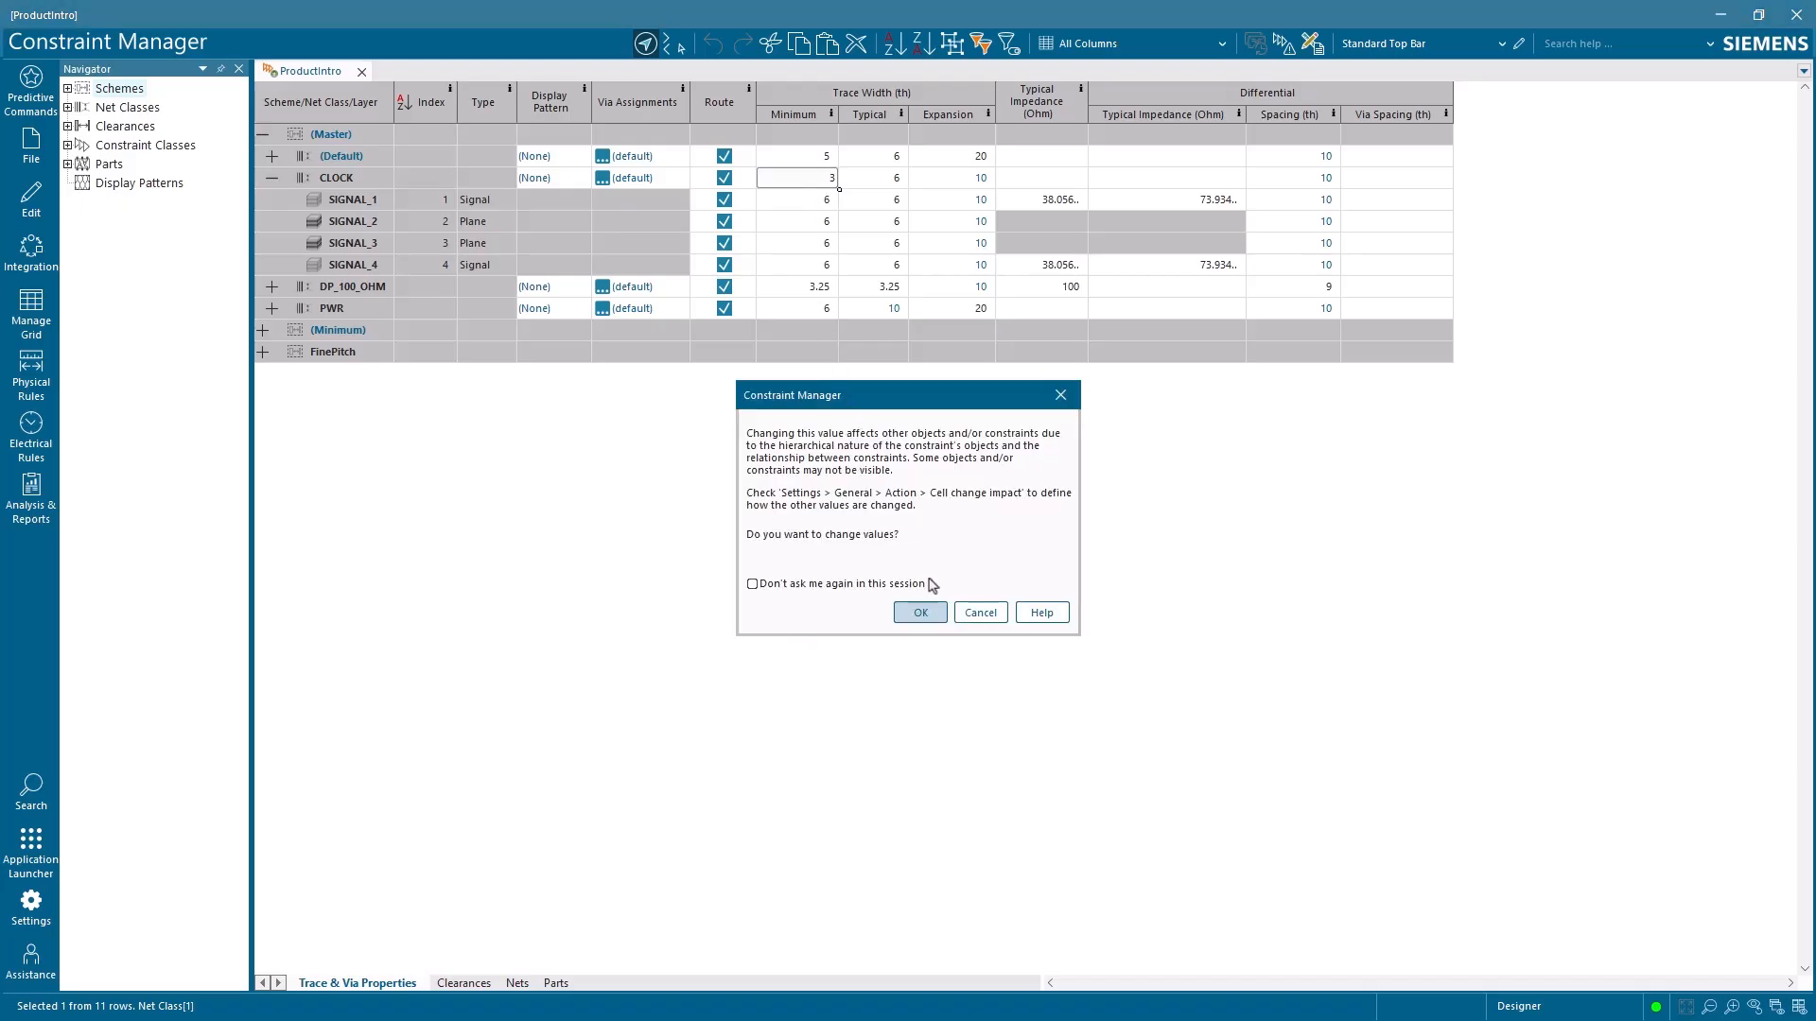
click(920, 613)
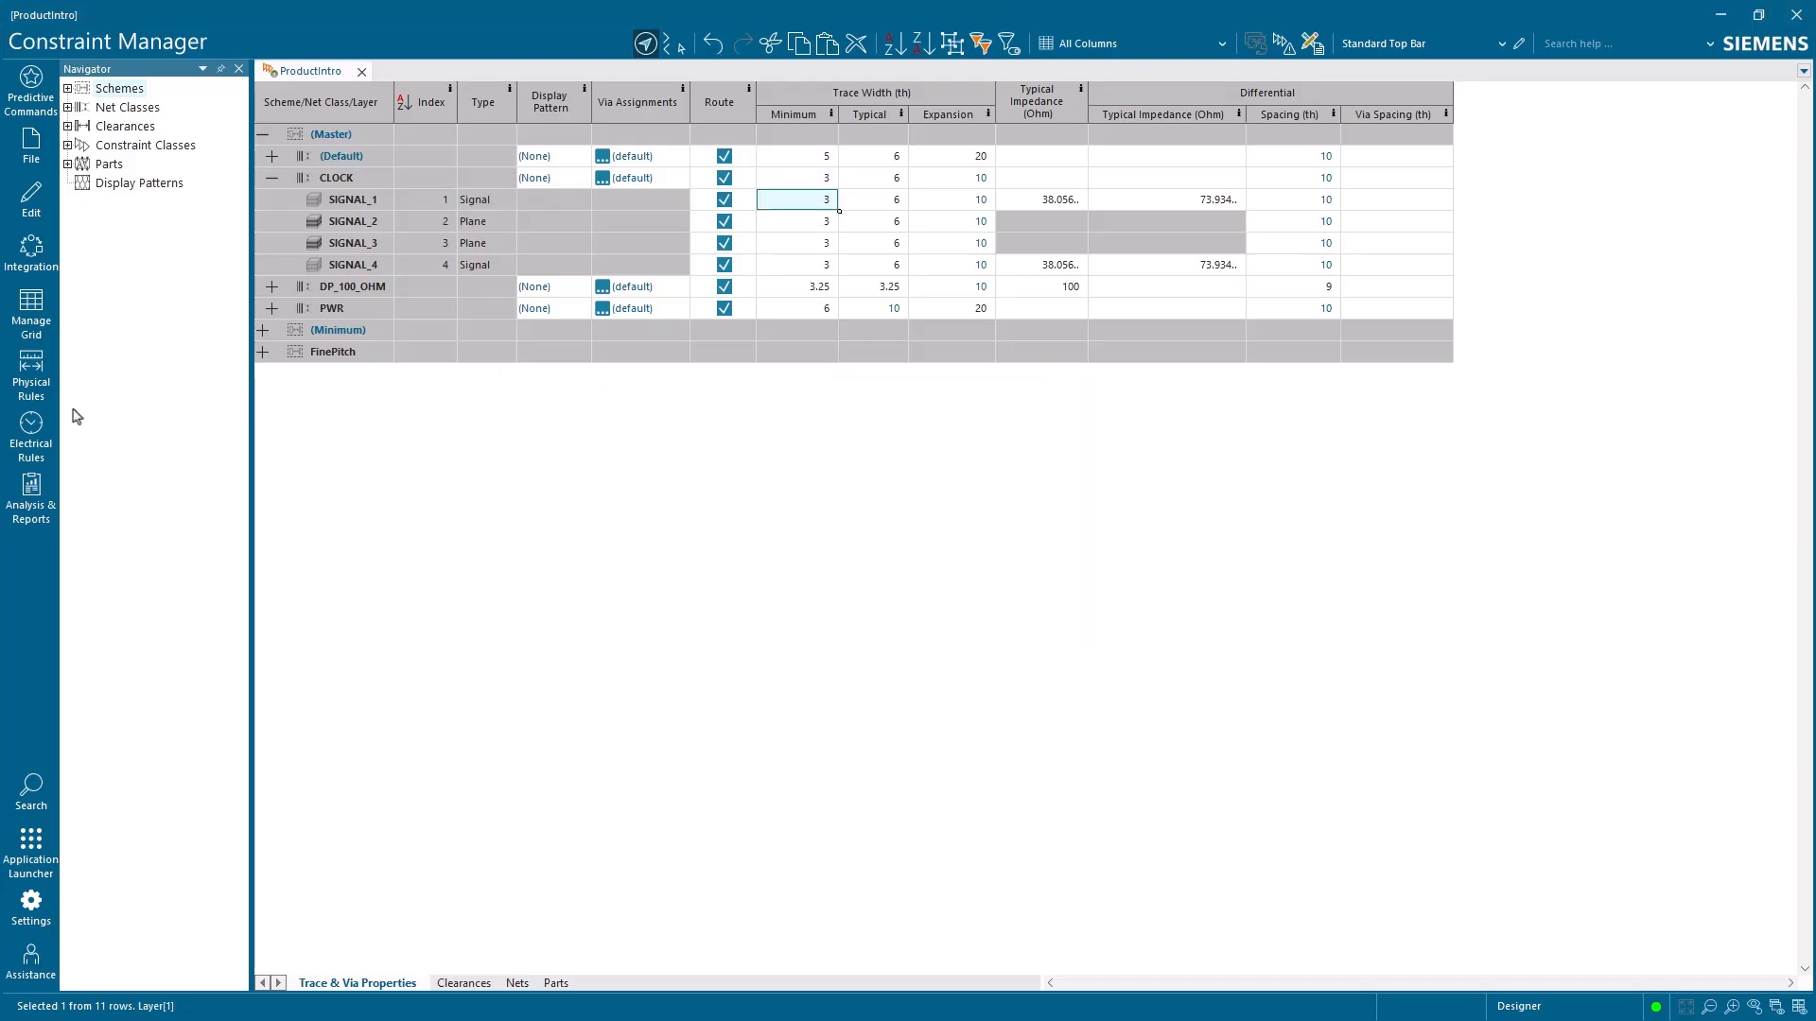
Create a new rule scheme under Schemes, keeping its default name
click(42, 397)
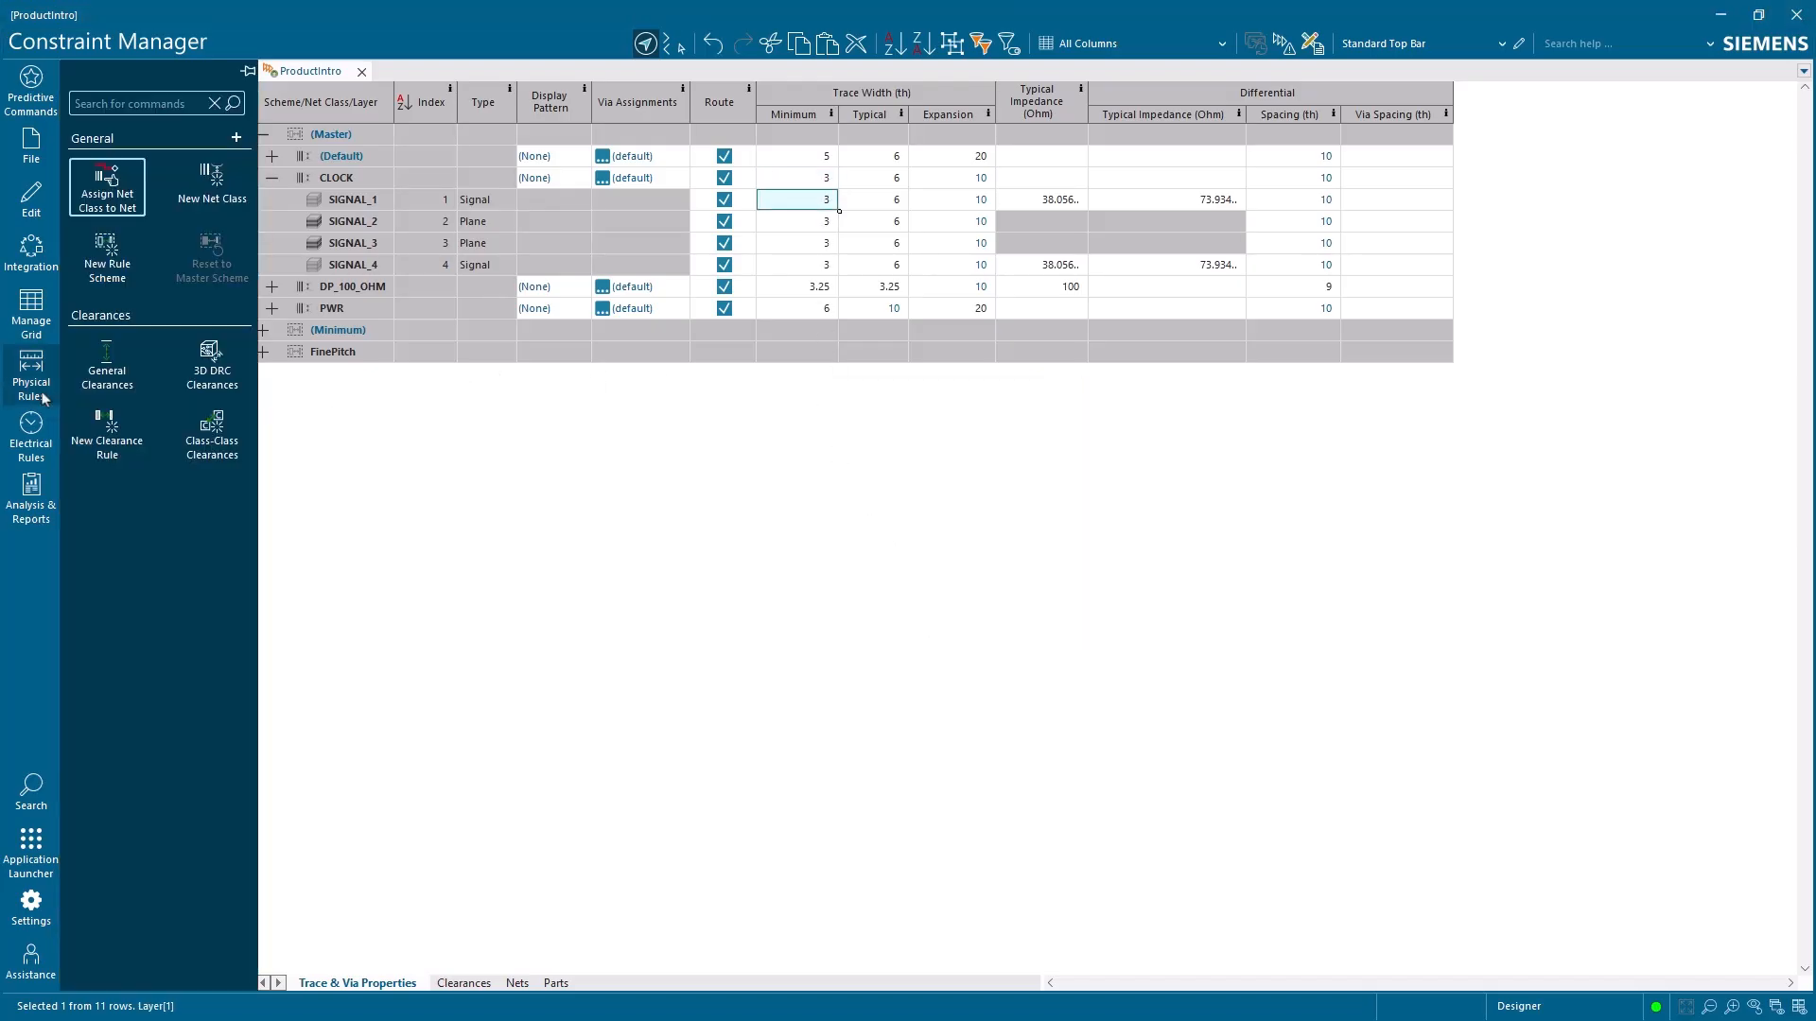
click(107, 265)
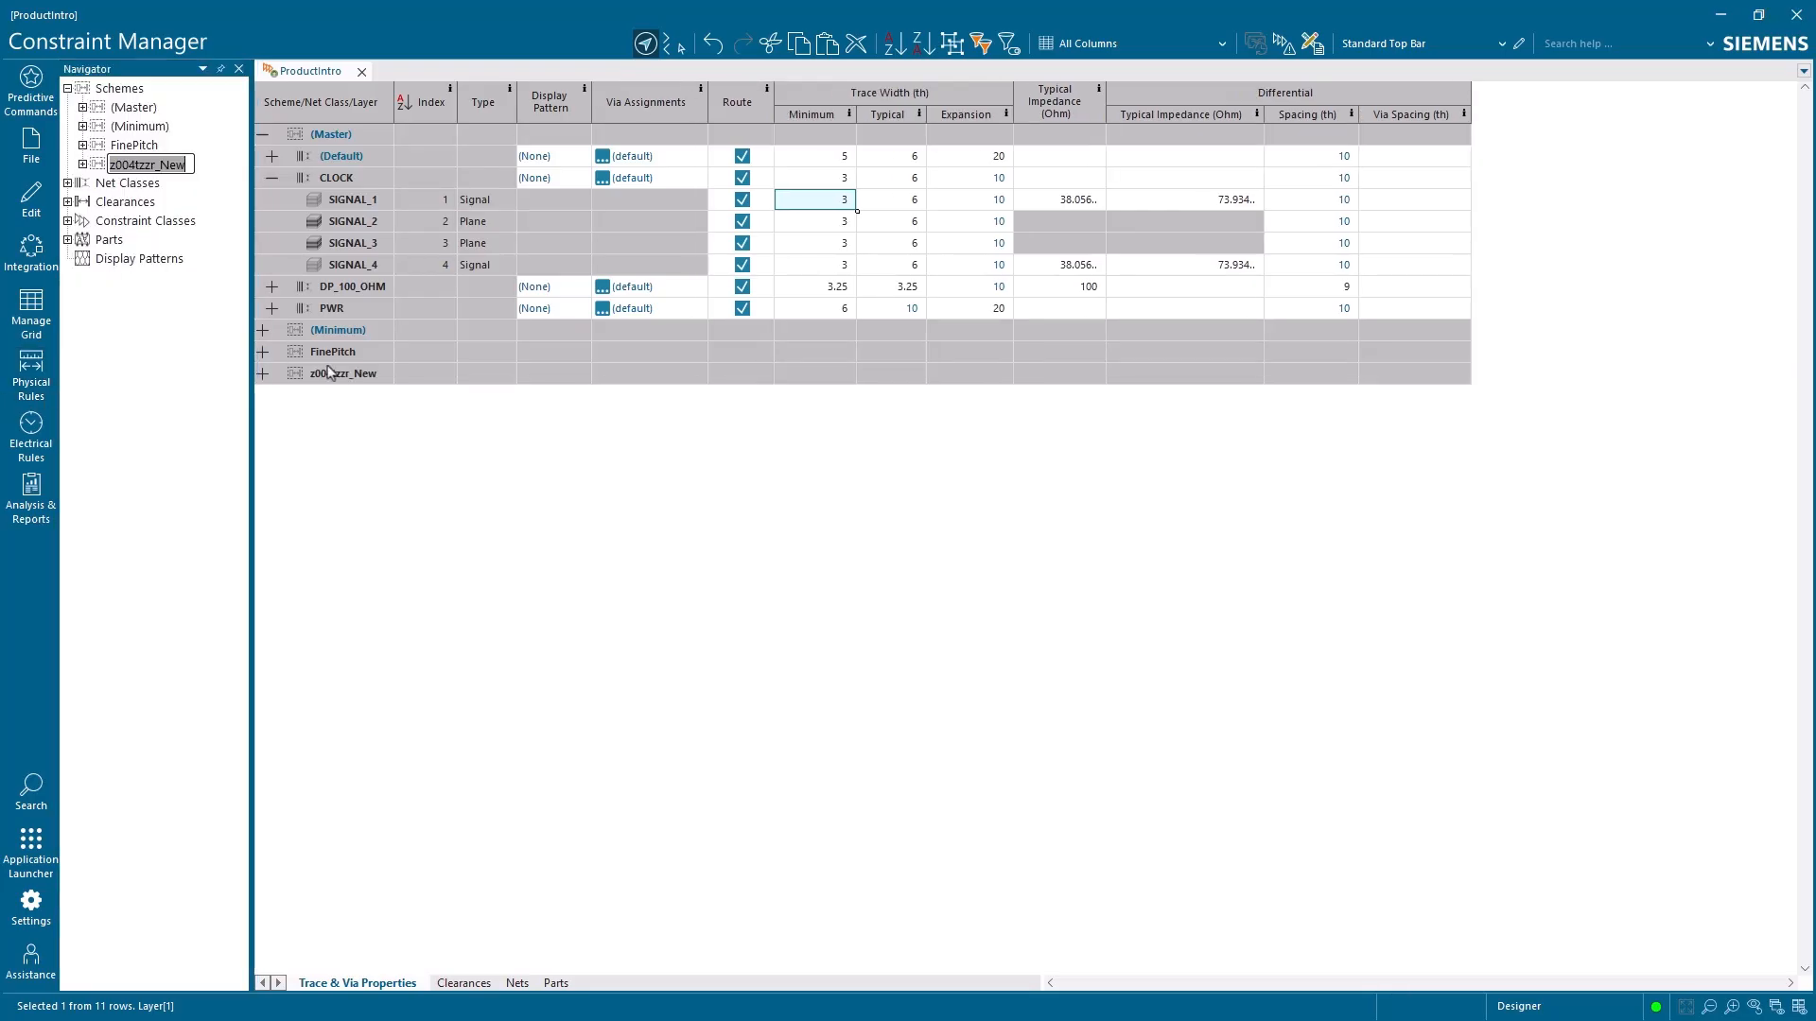
click(330, 373)
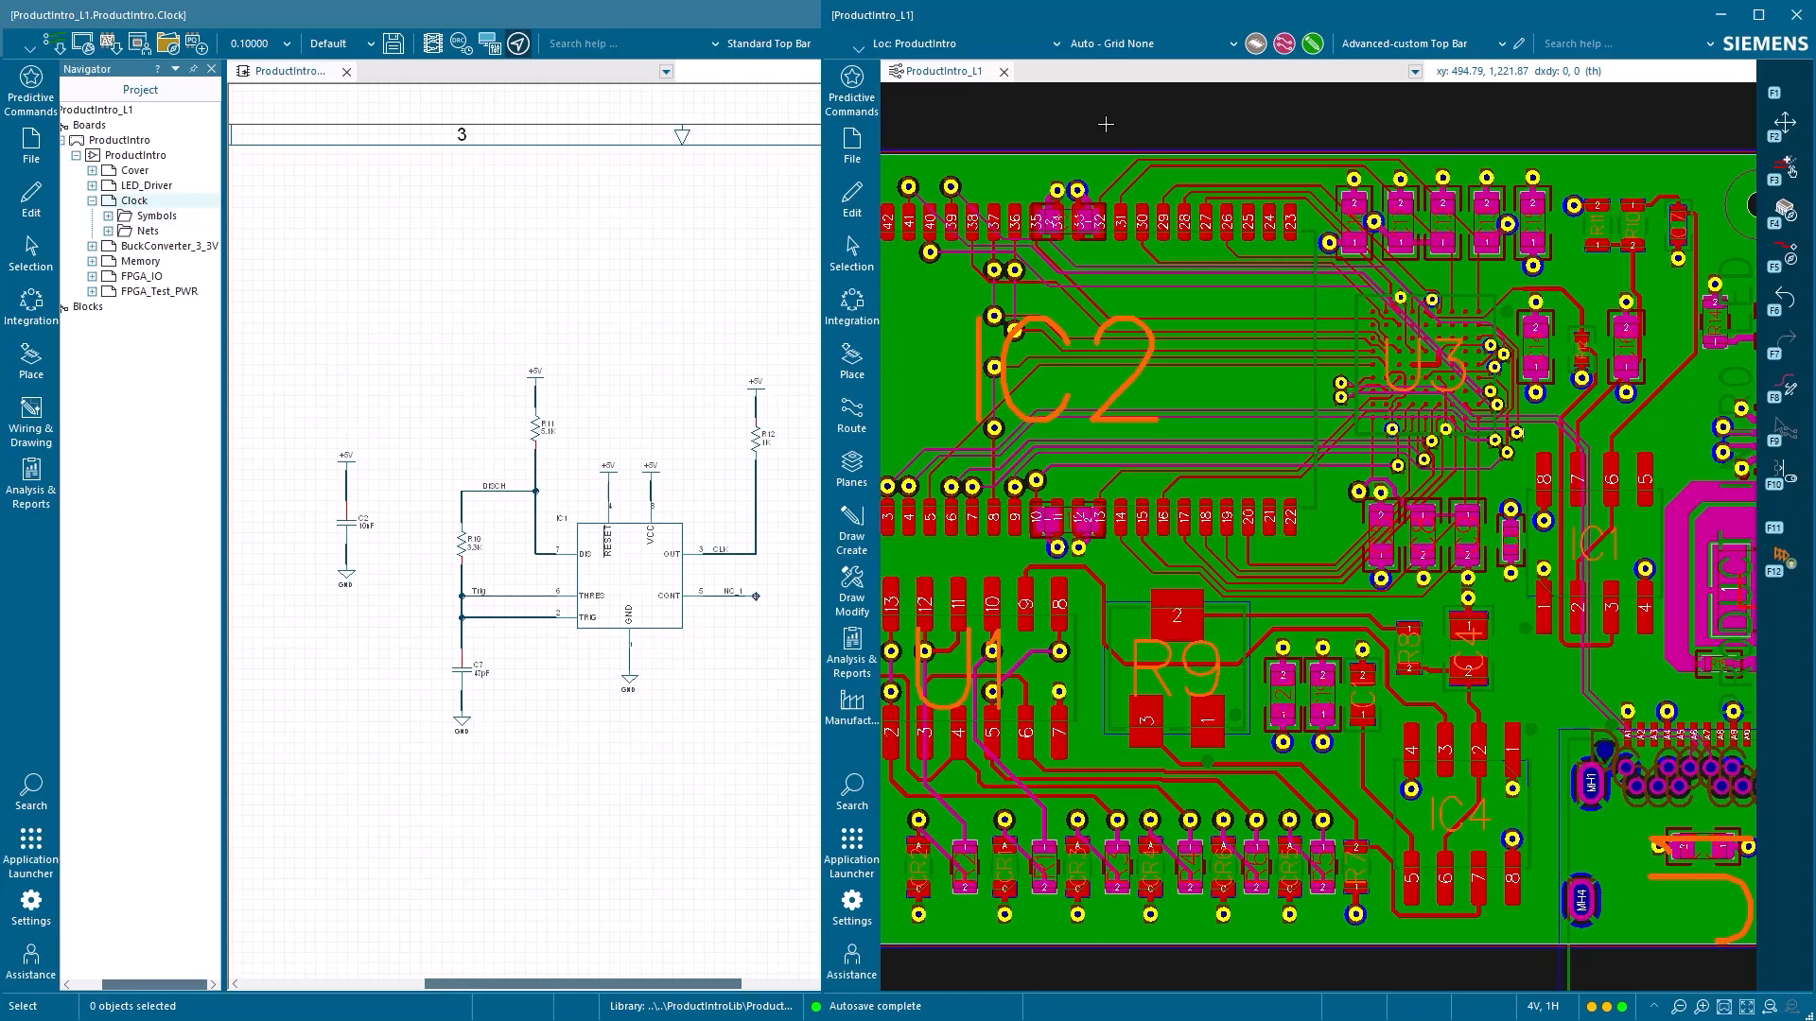
Select capacitor C17 above U3 on the board, view it cross-probed in the schematic, and clear the selection
click(1400, 205)
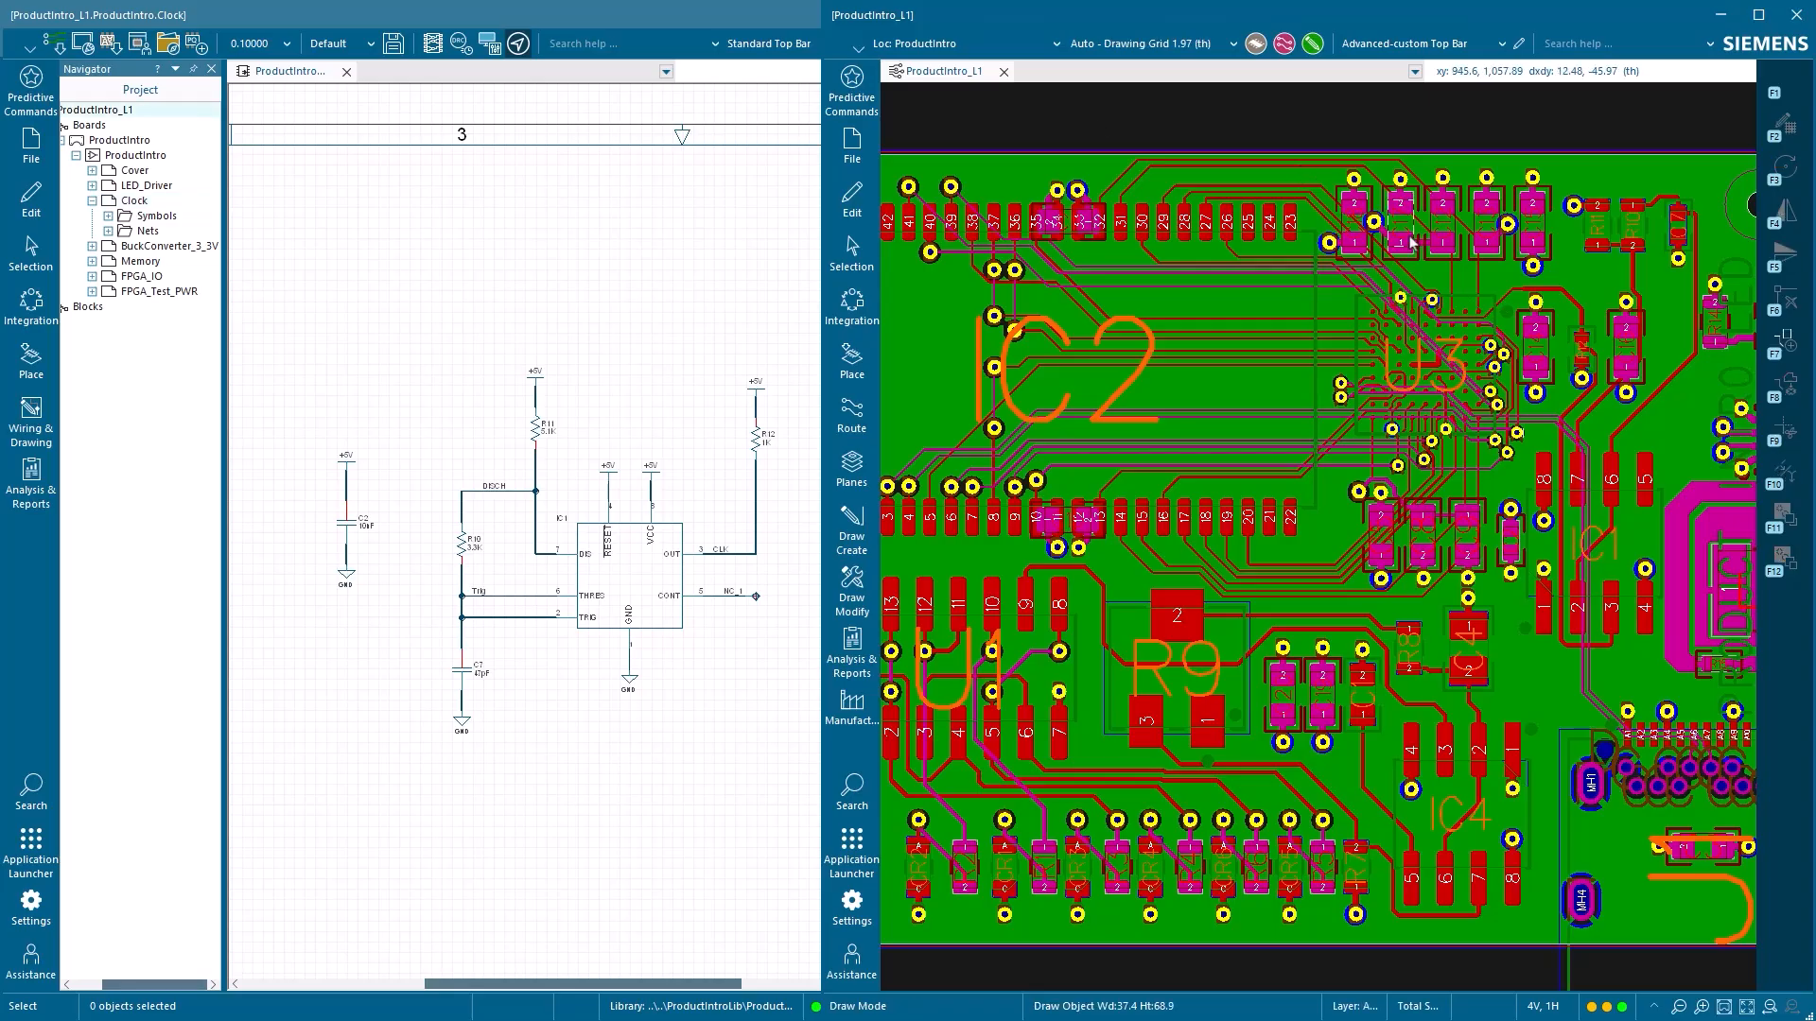
click(1406, 234)
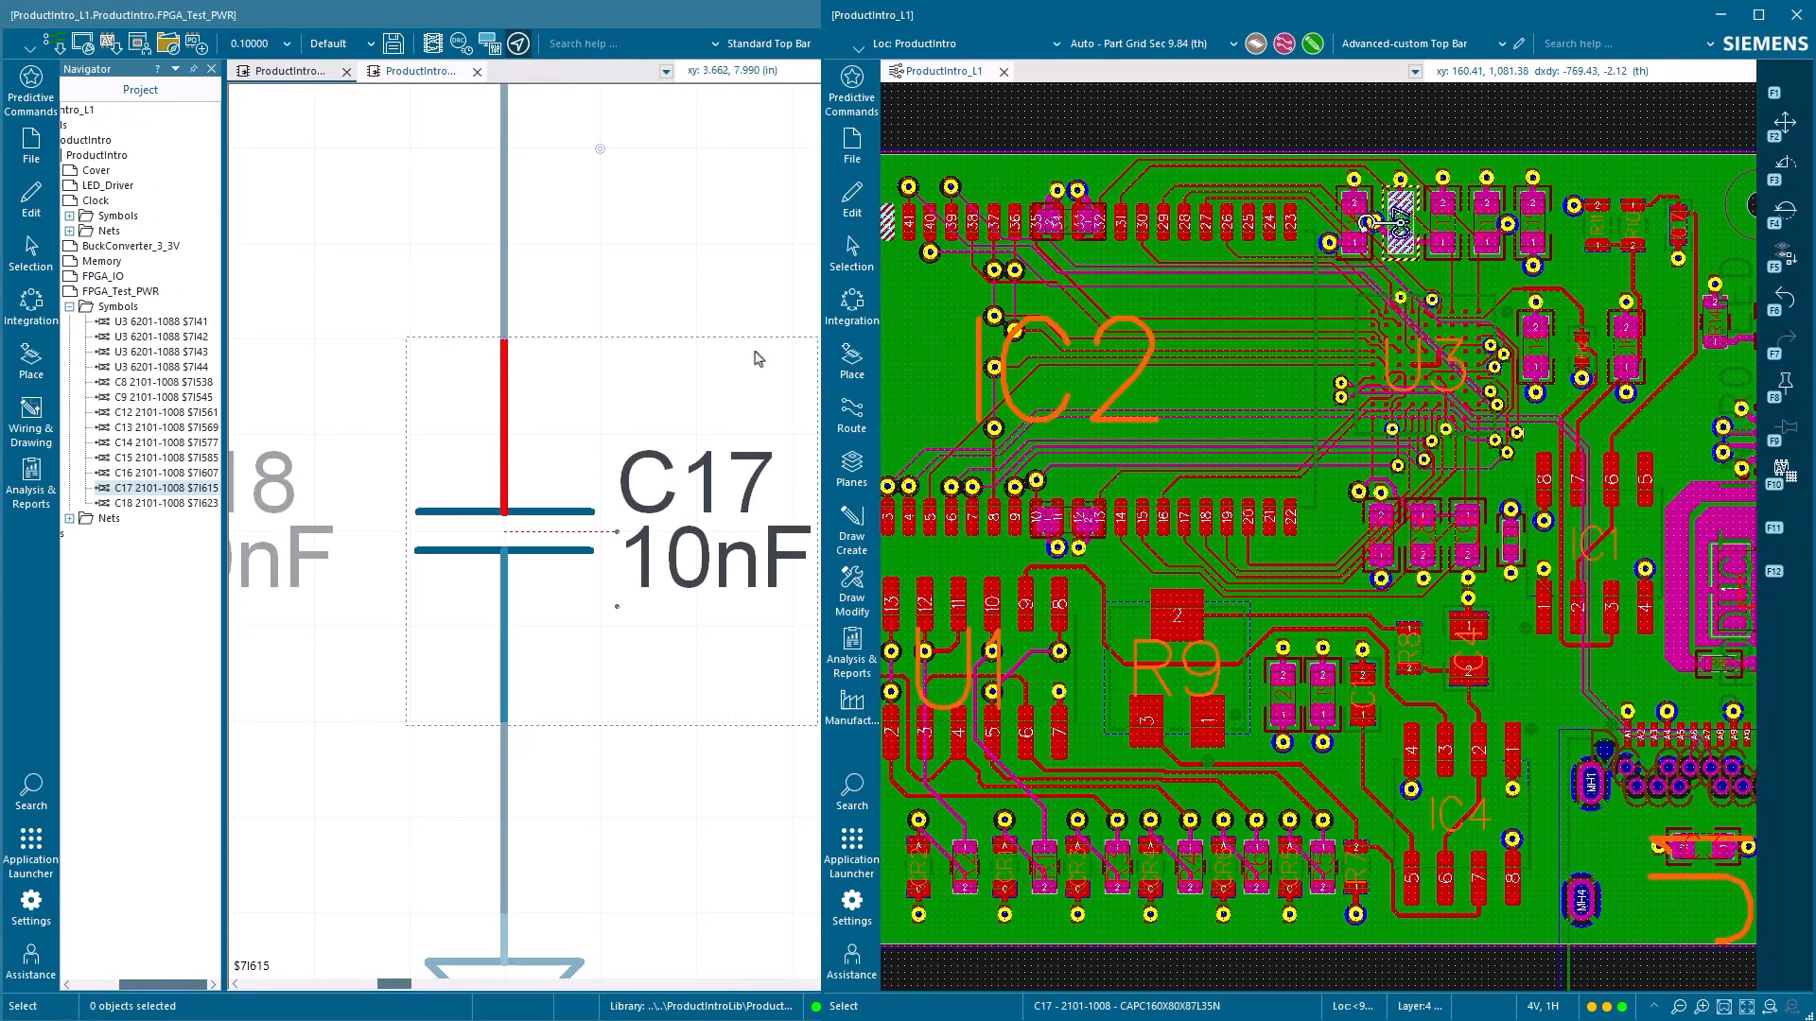
scroll(757, 356, down, 2)
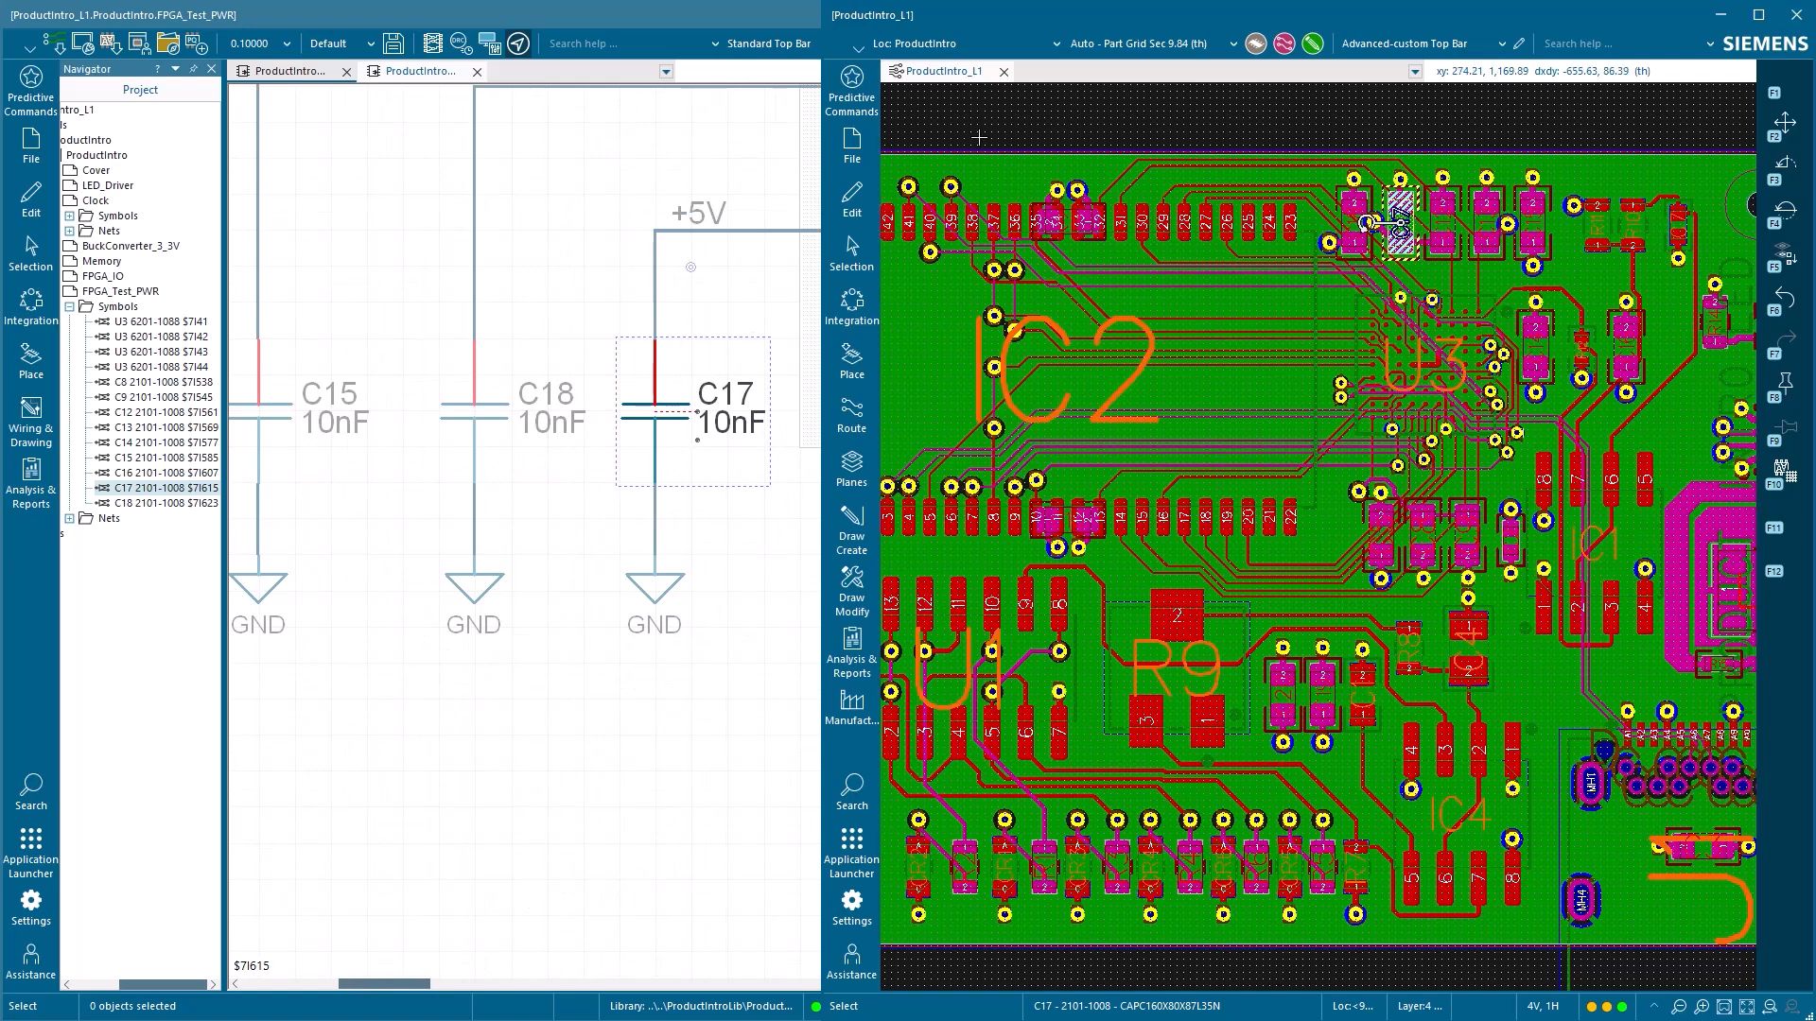
click(919, 126)
scroll(643, 175, down, 1)
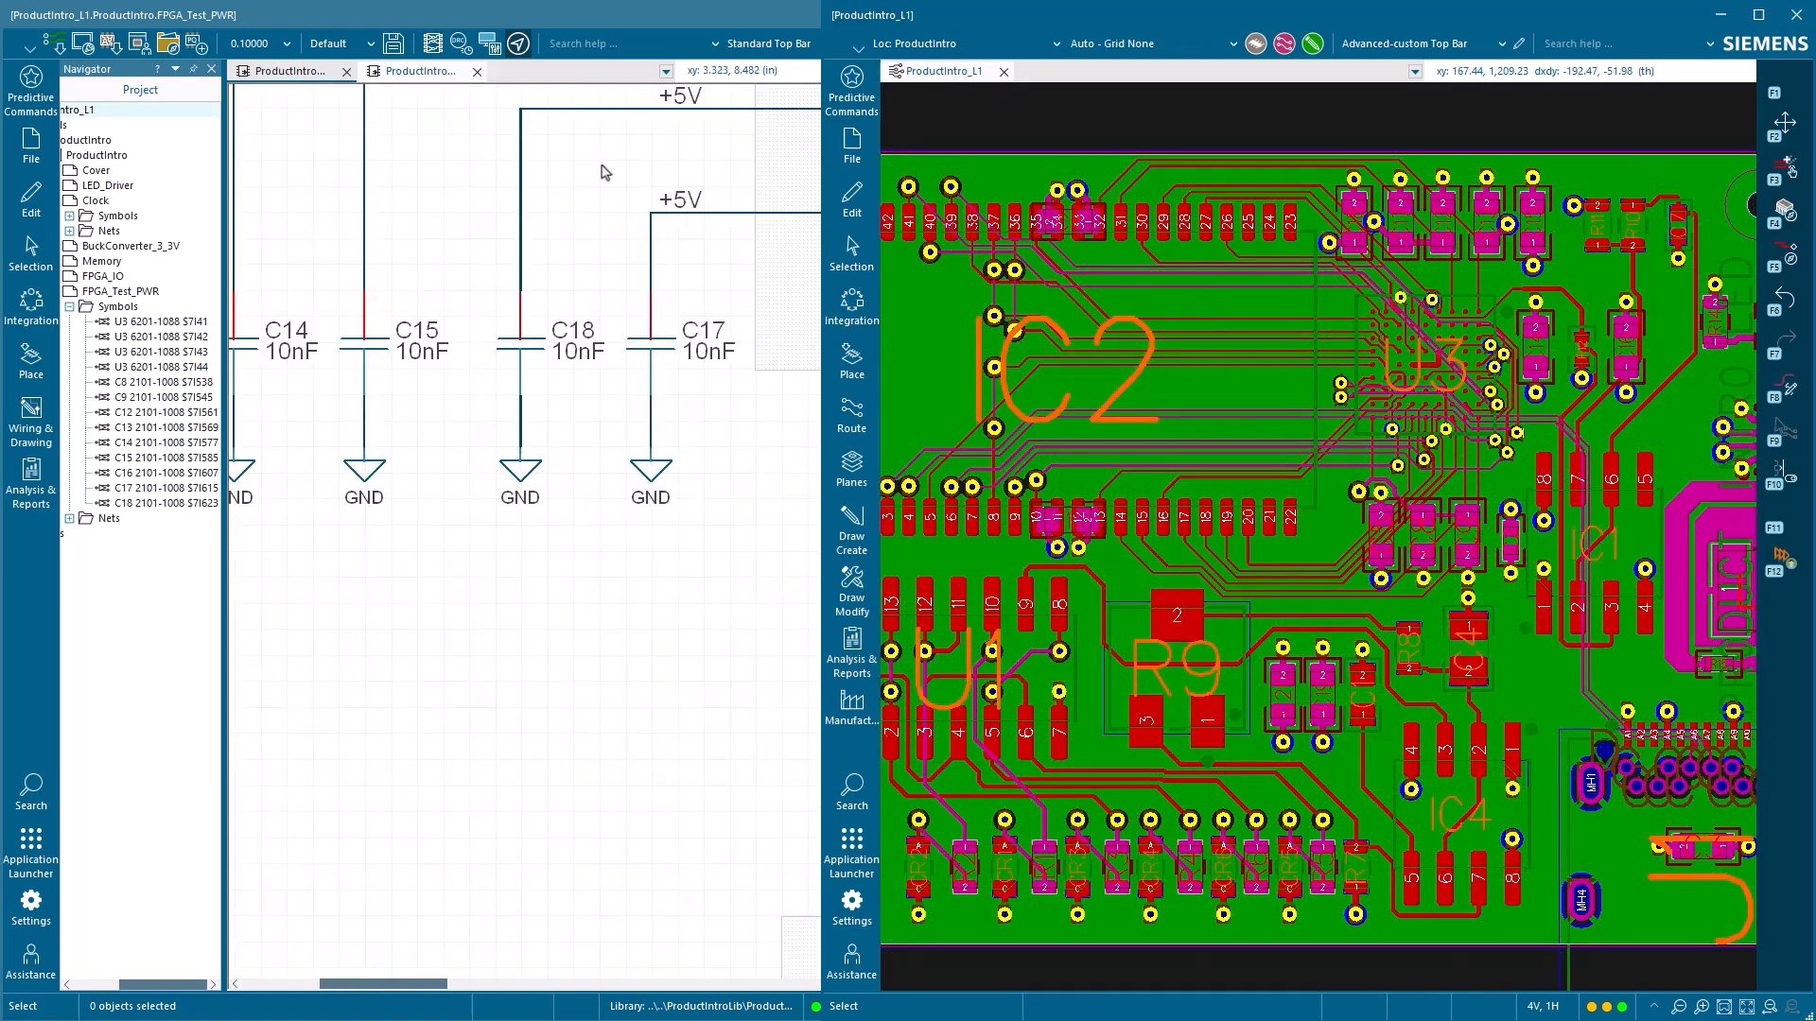
Open the Clock schematic sheet and select the pull-up resistor on the timer's OUT net
double_click(110, 202)
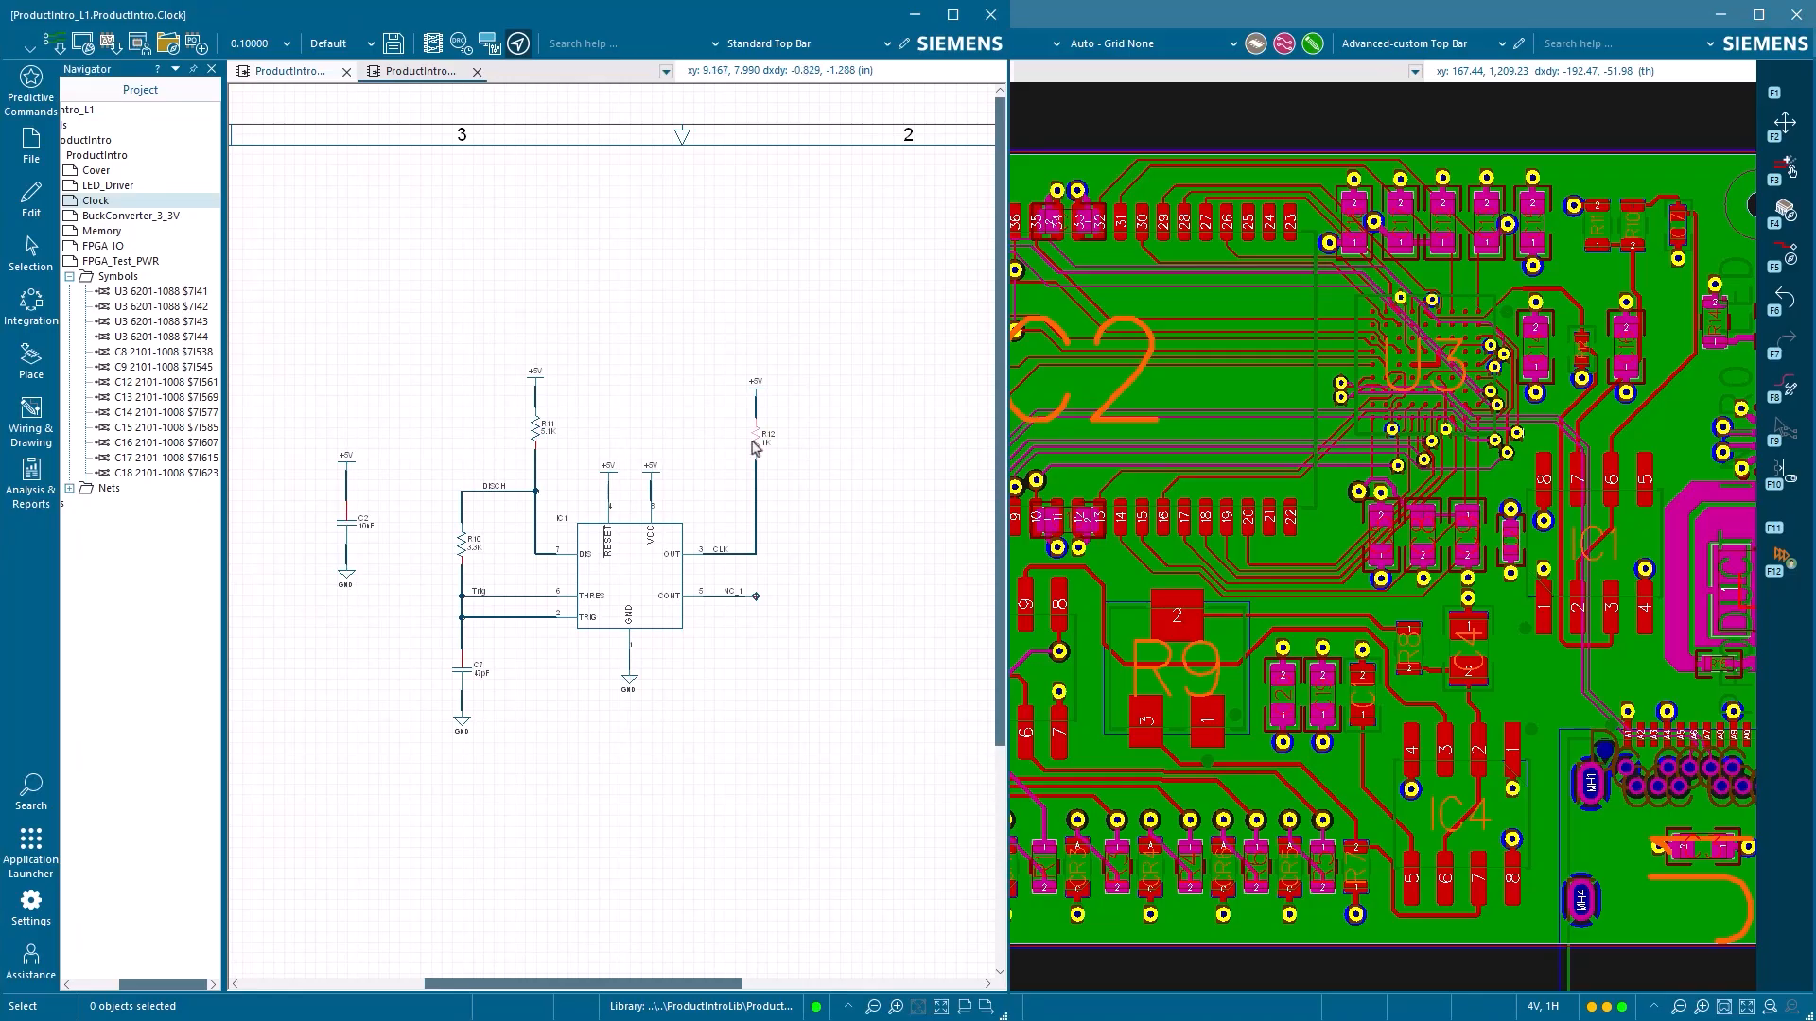
click(755, 441)
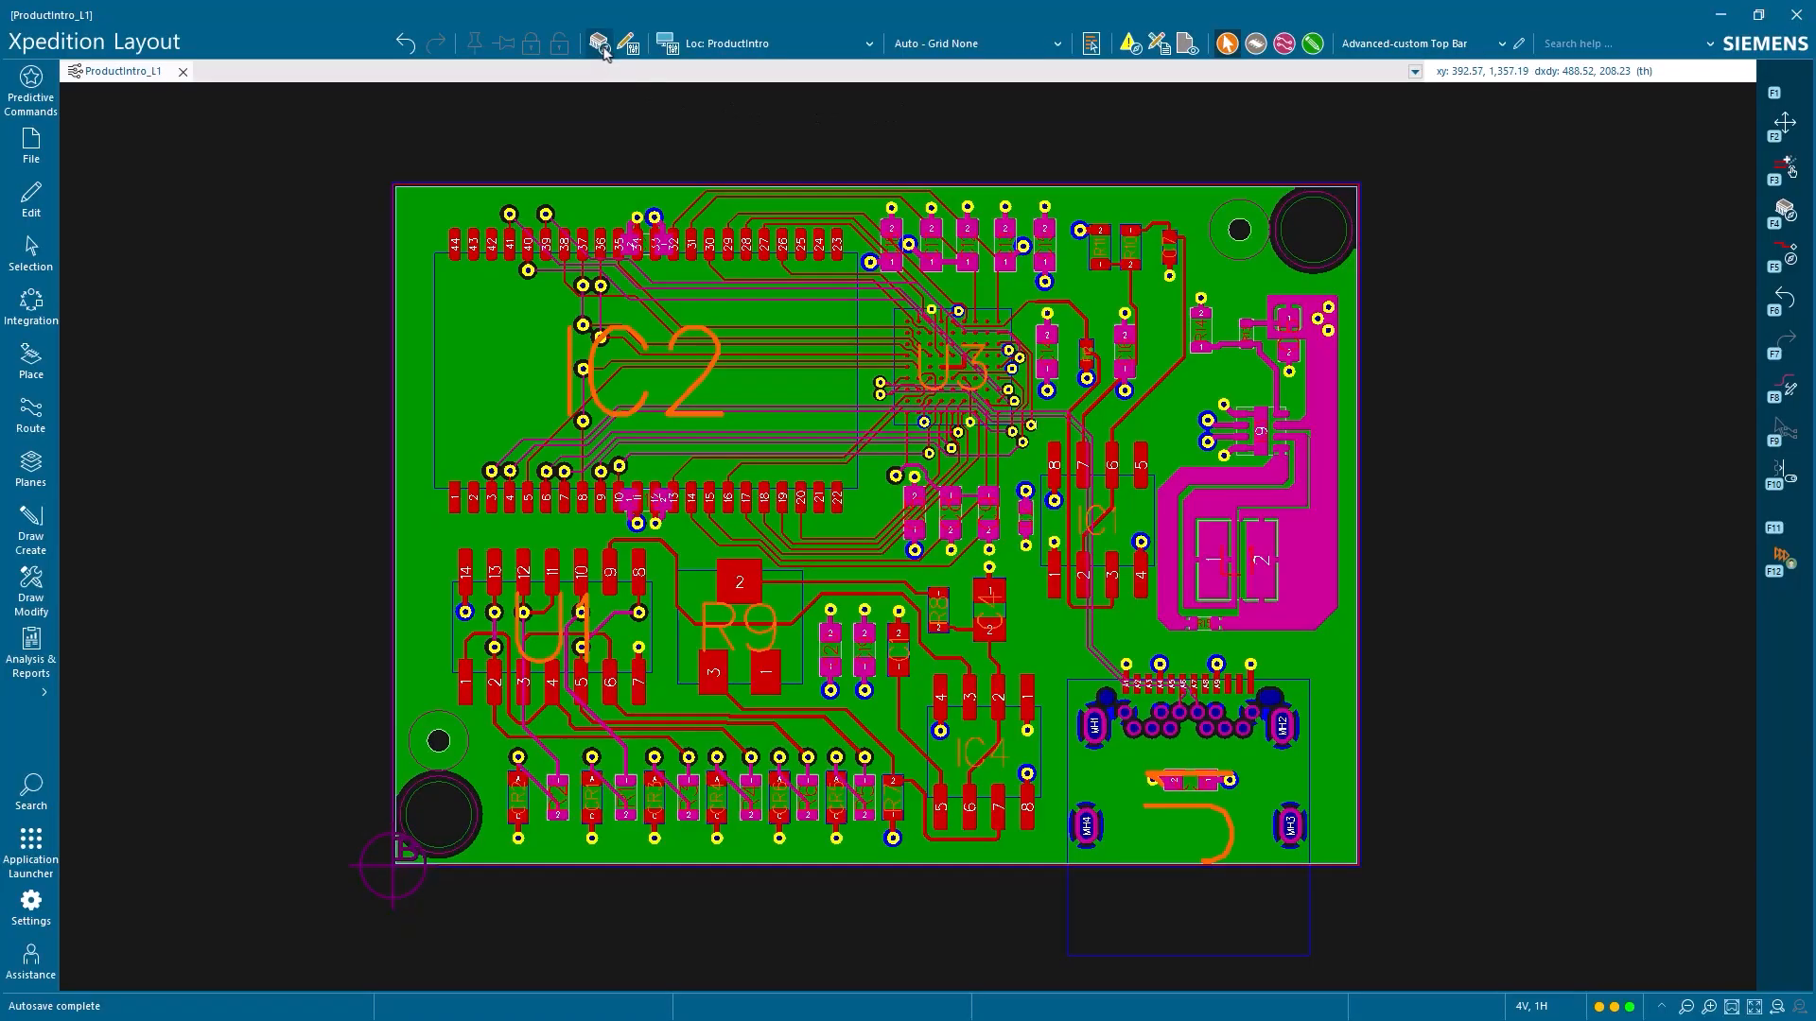
Show the Component Explorer, inspect the BuckConverter group, IC2 and R9, and list all ProductIntro_L1 components
click(600, 45)
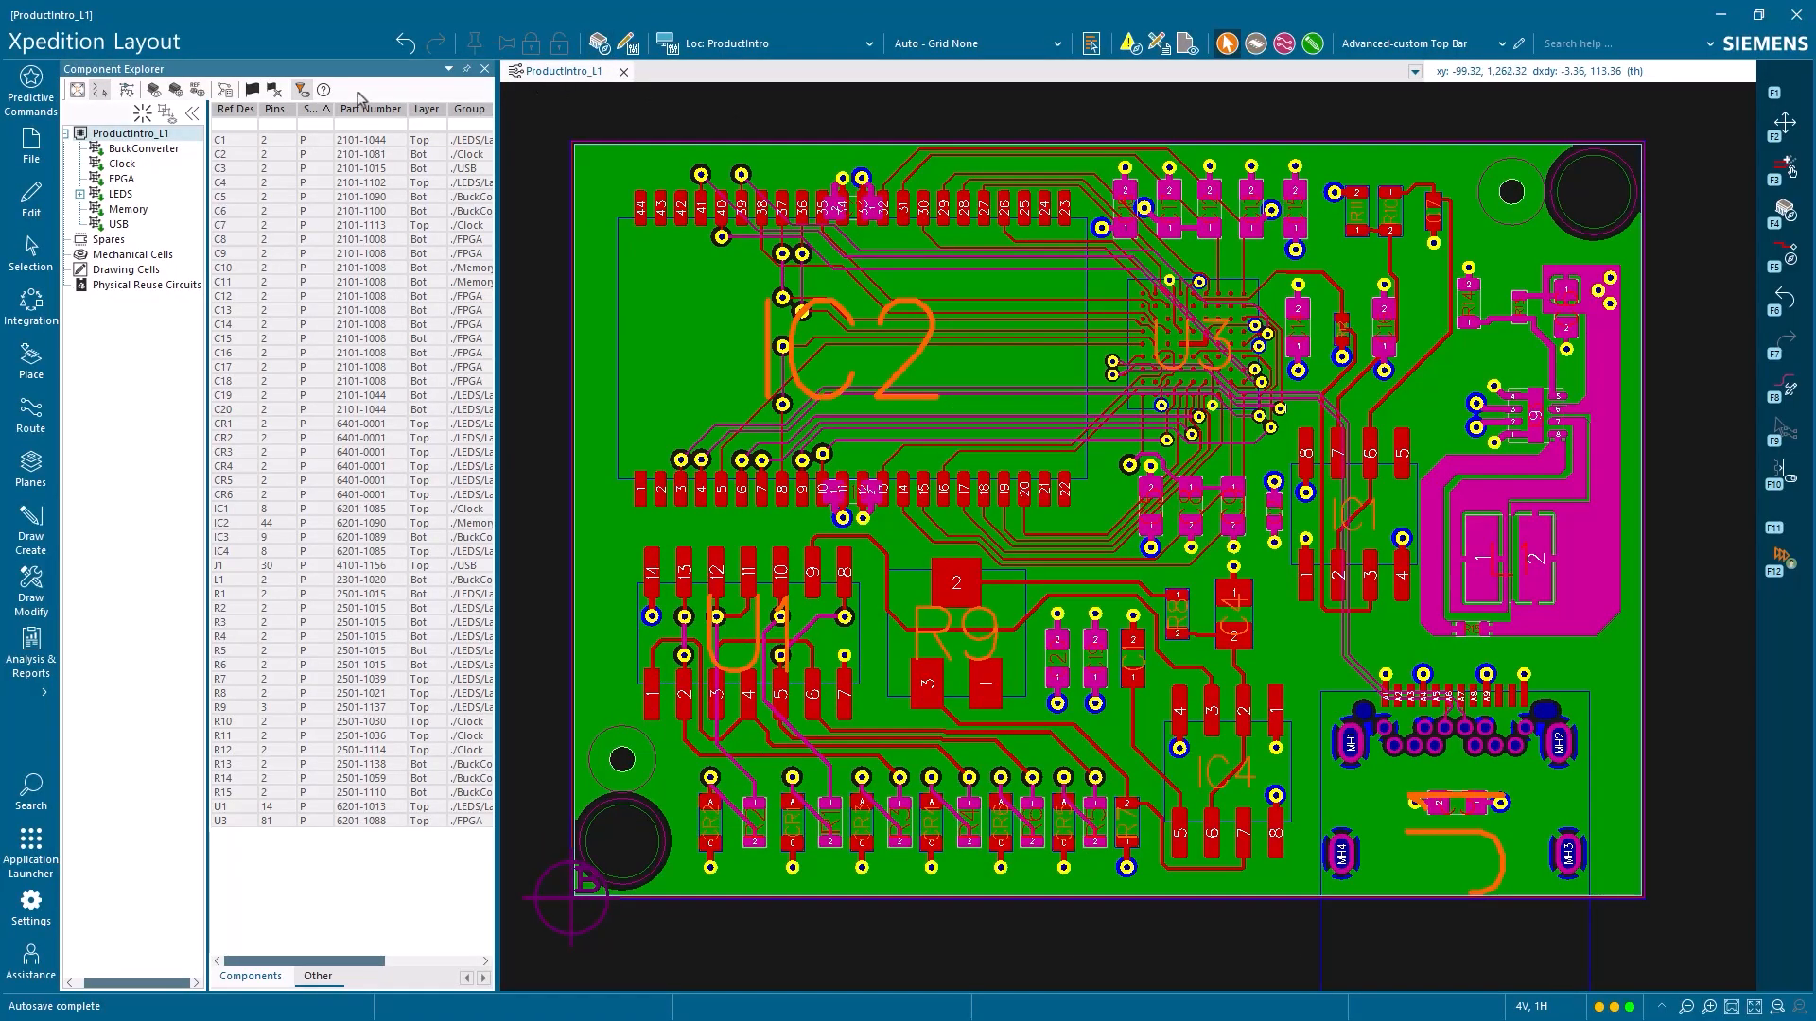
click(144, 148)
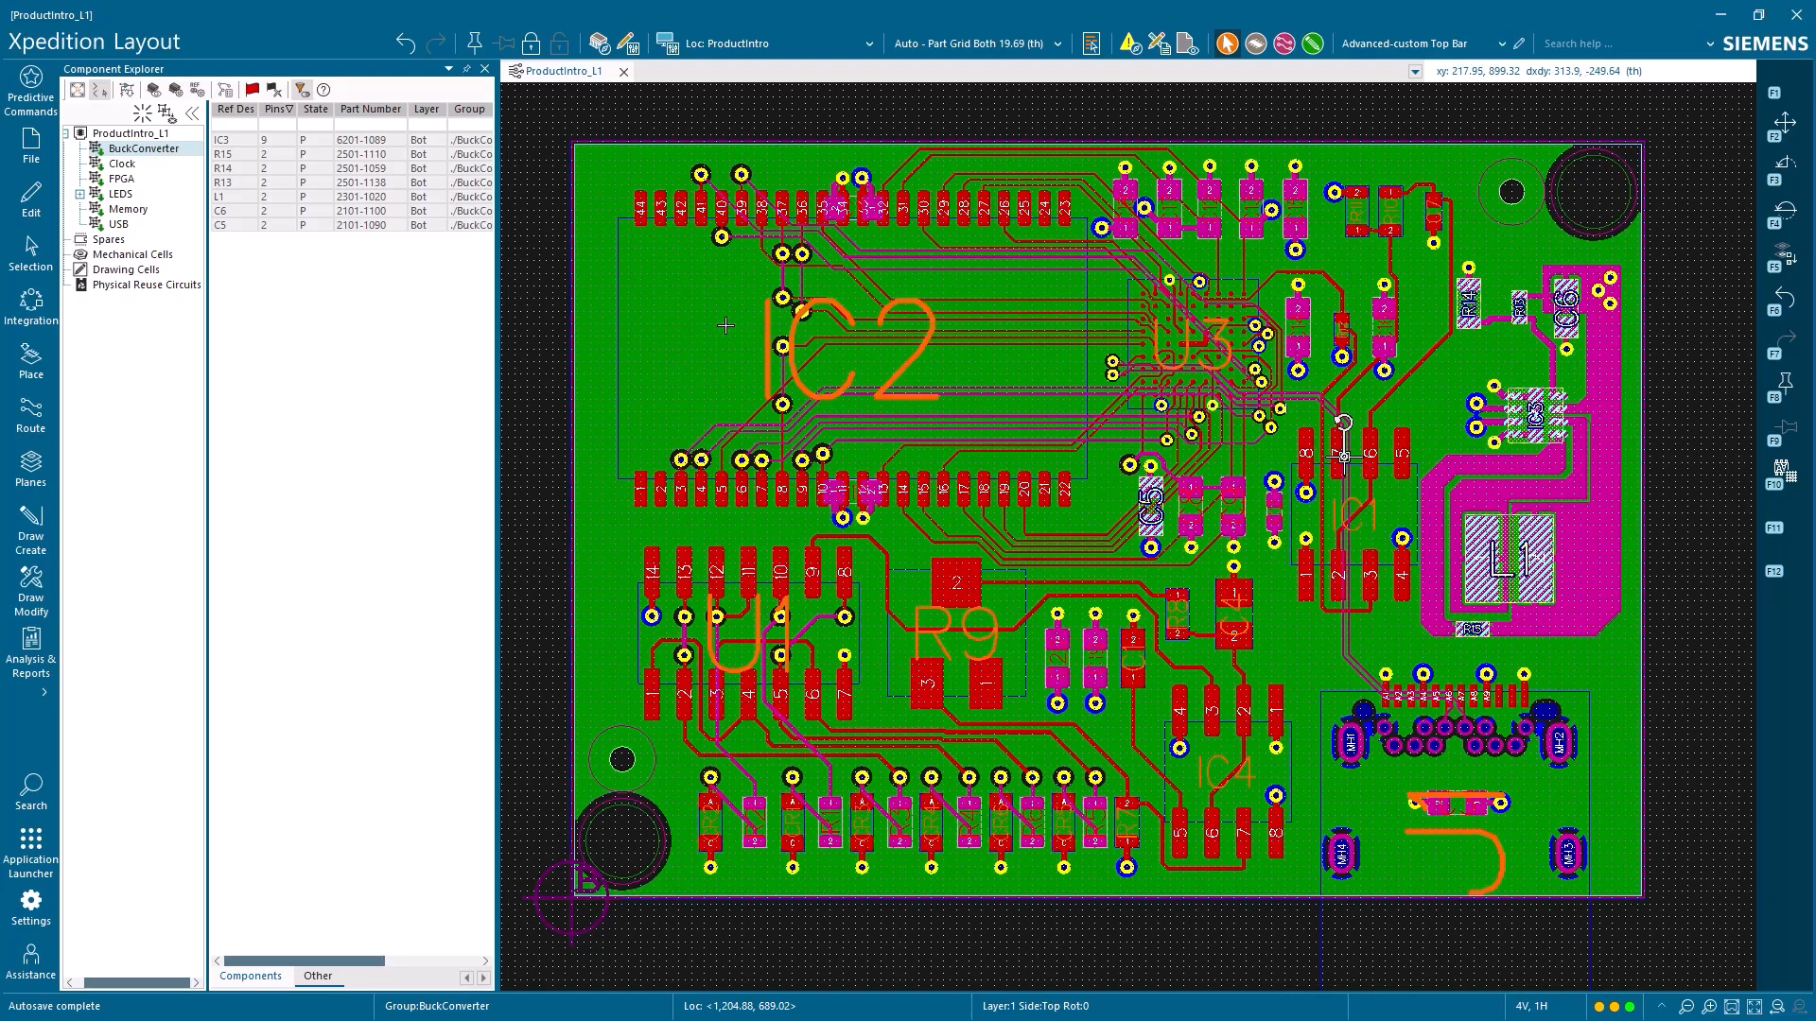
click(843, 359)
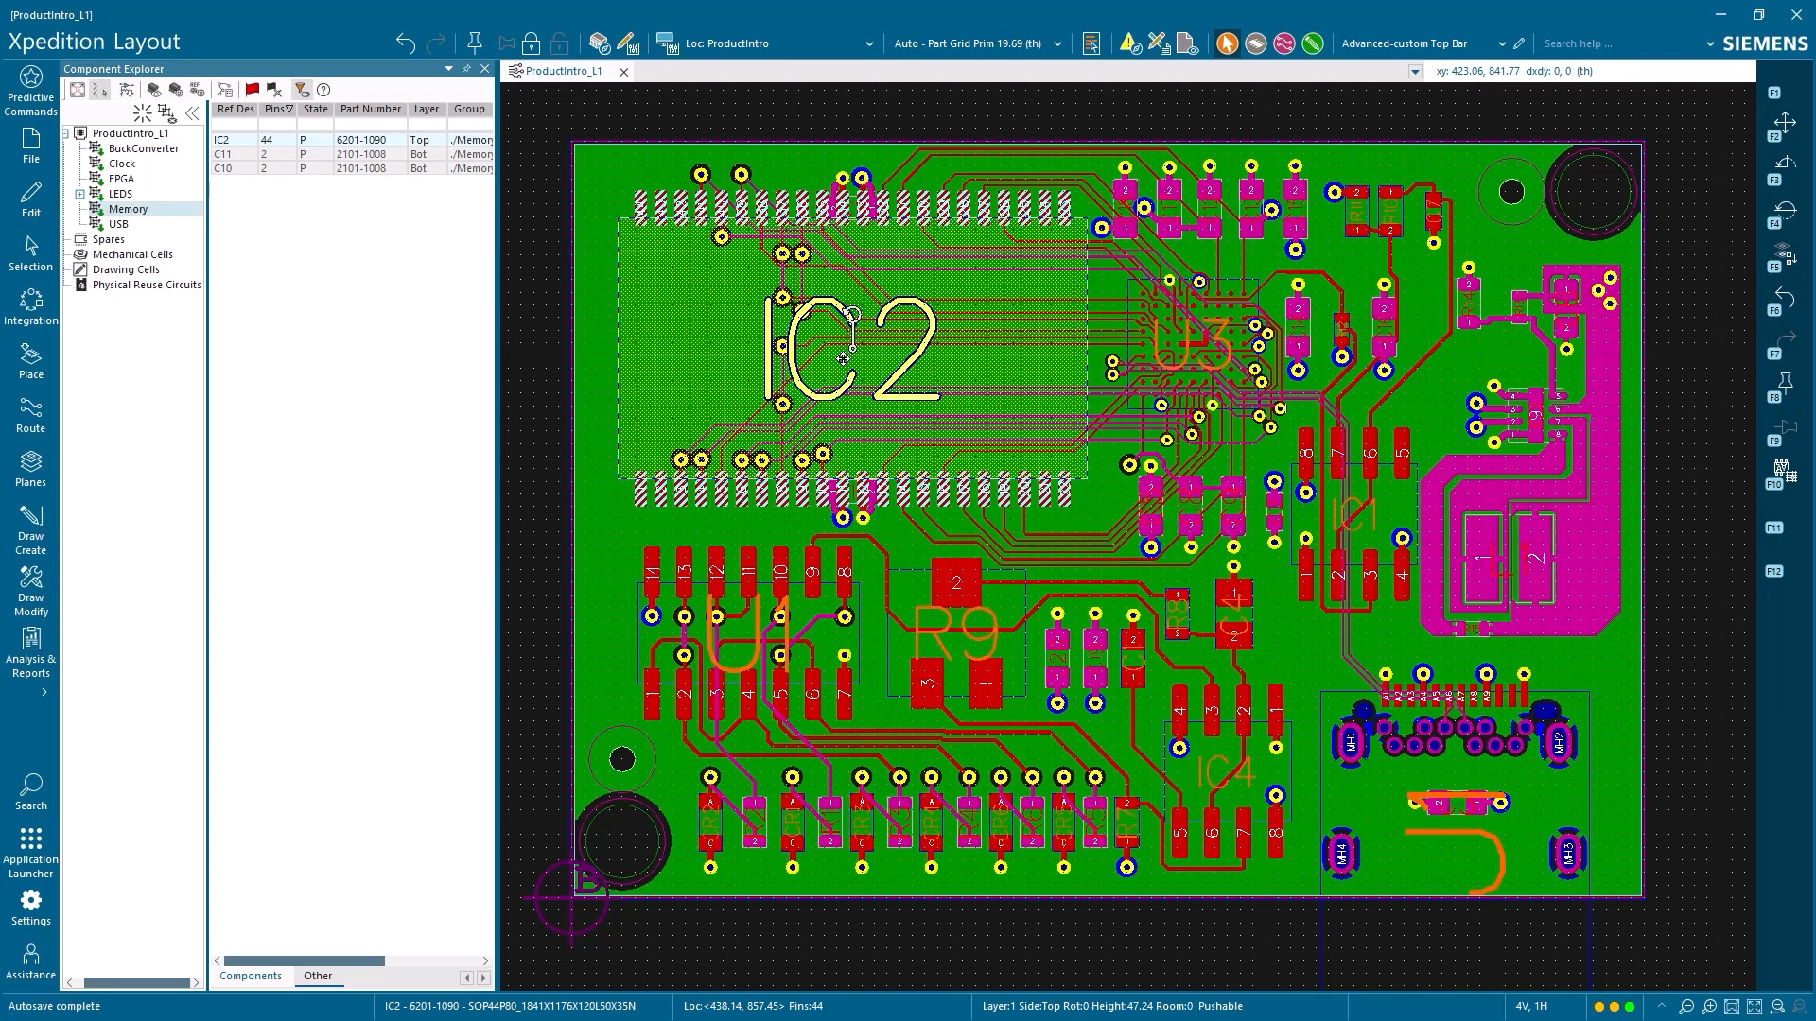
click(966, 626)
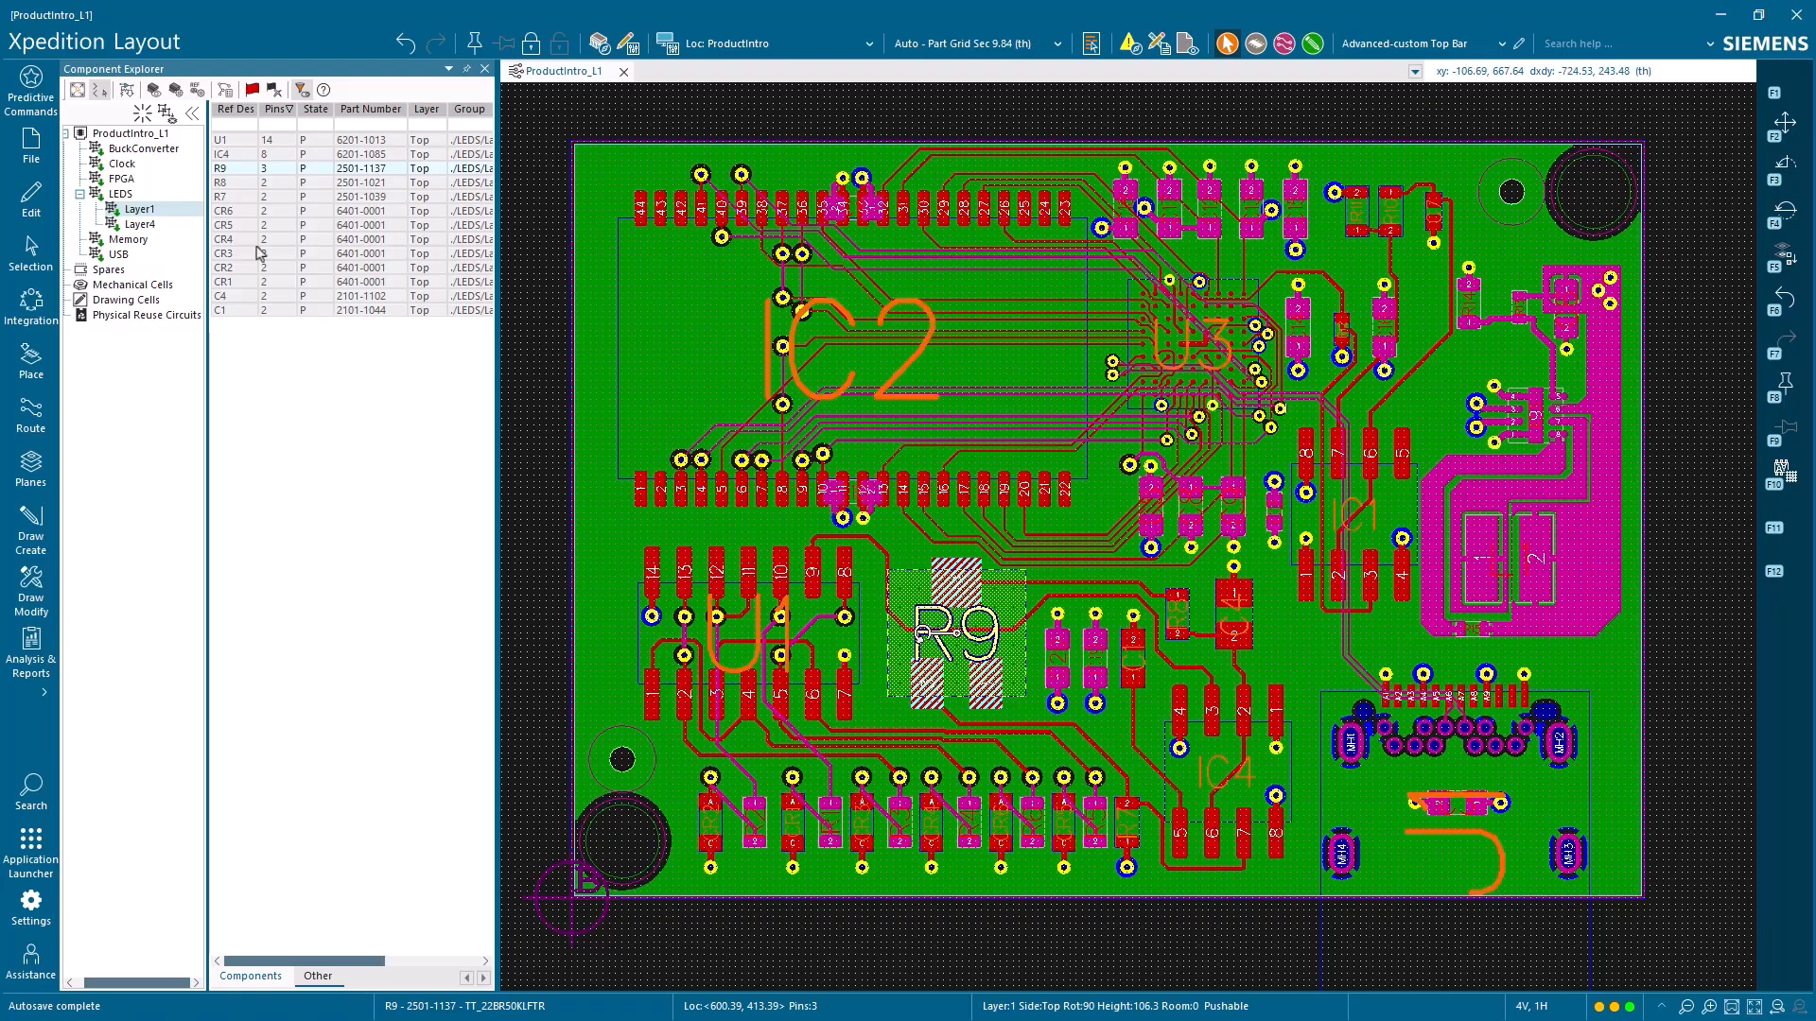
click(160, 137)
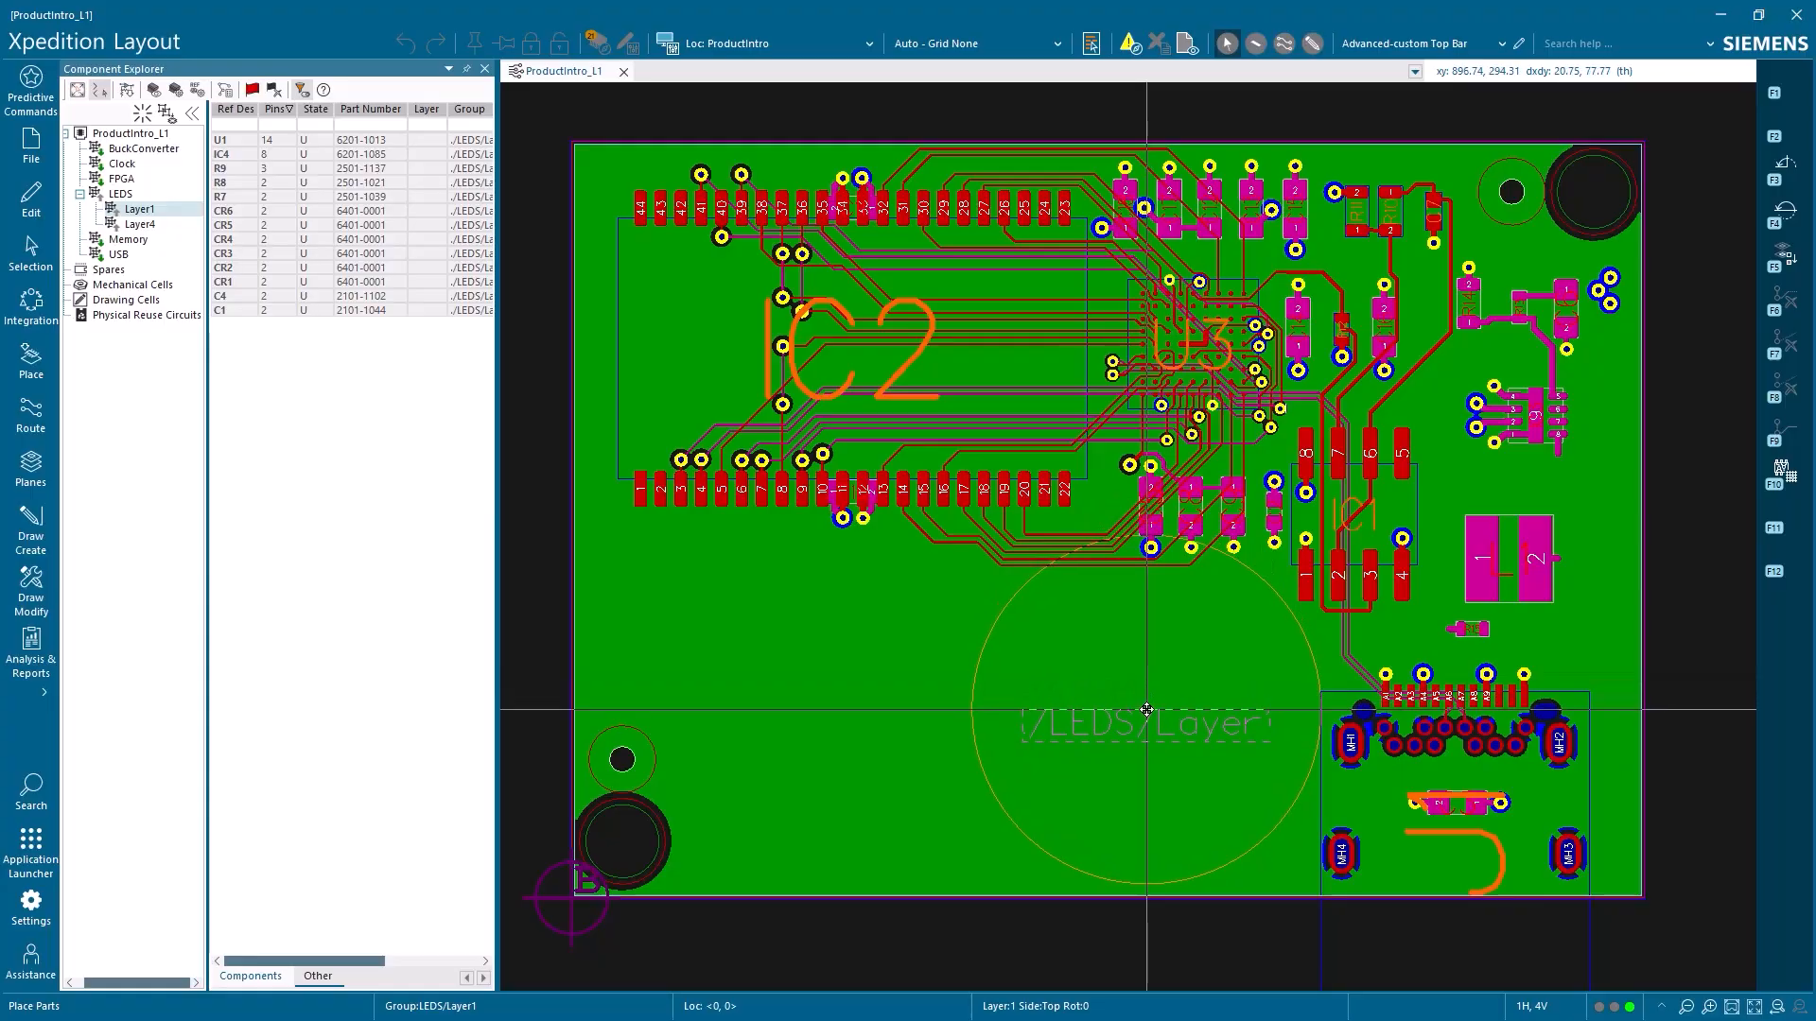
Place the LEDS/Layer1 parts sequentially, putting U1, a rotated IC4 and R9 side by side below IC2
click(1146, 710)
right_click(1146, 709)
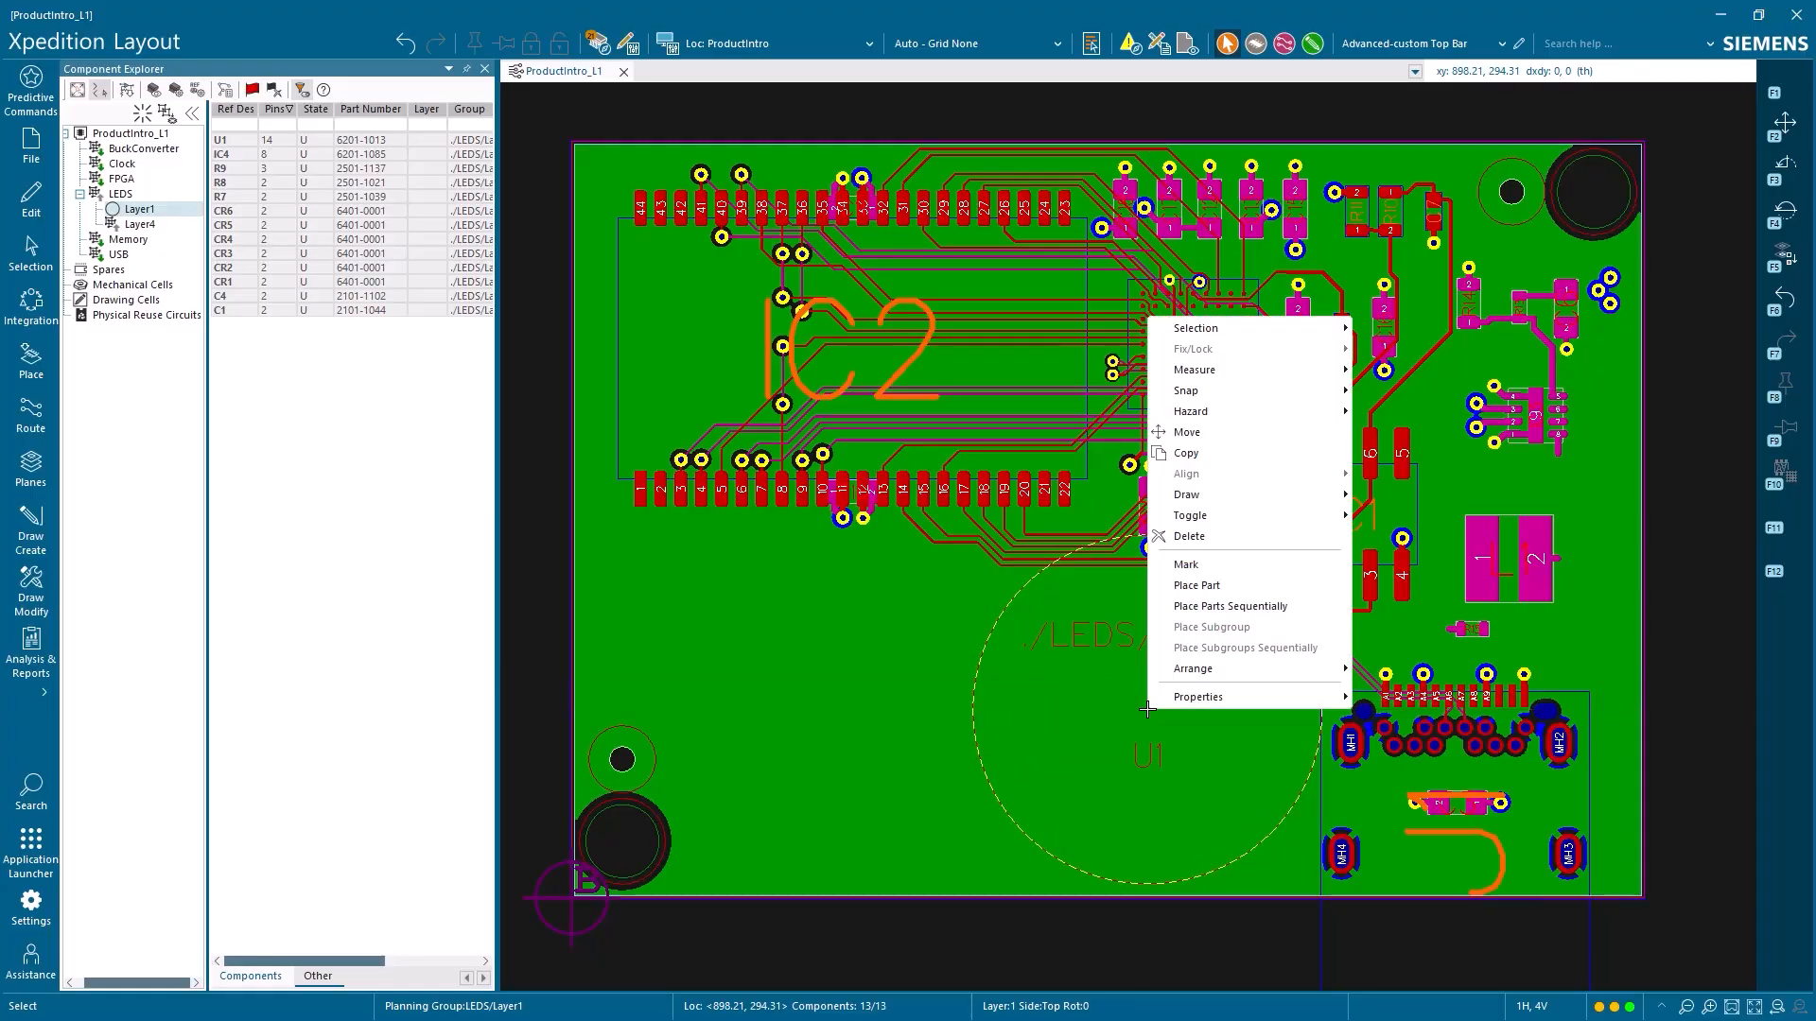
click(1213, 610)
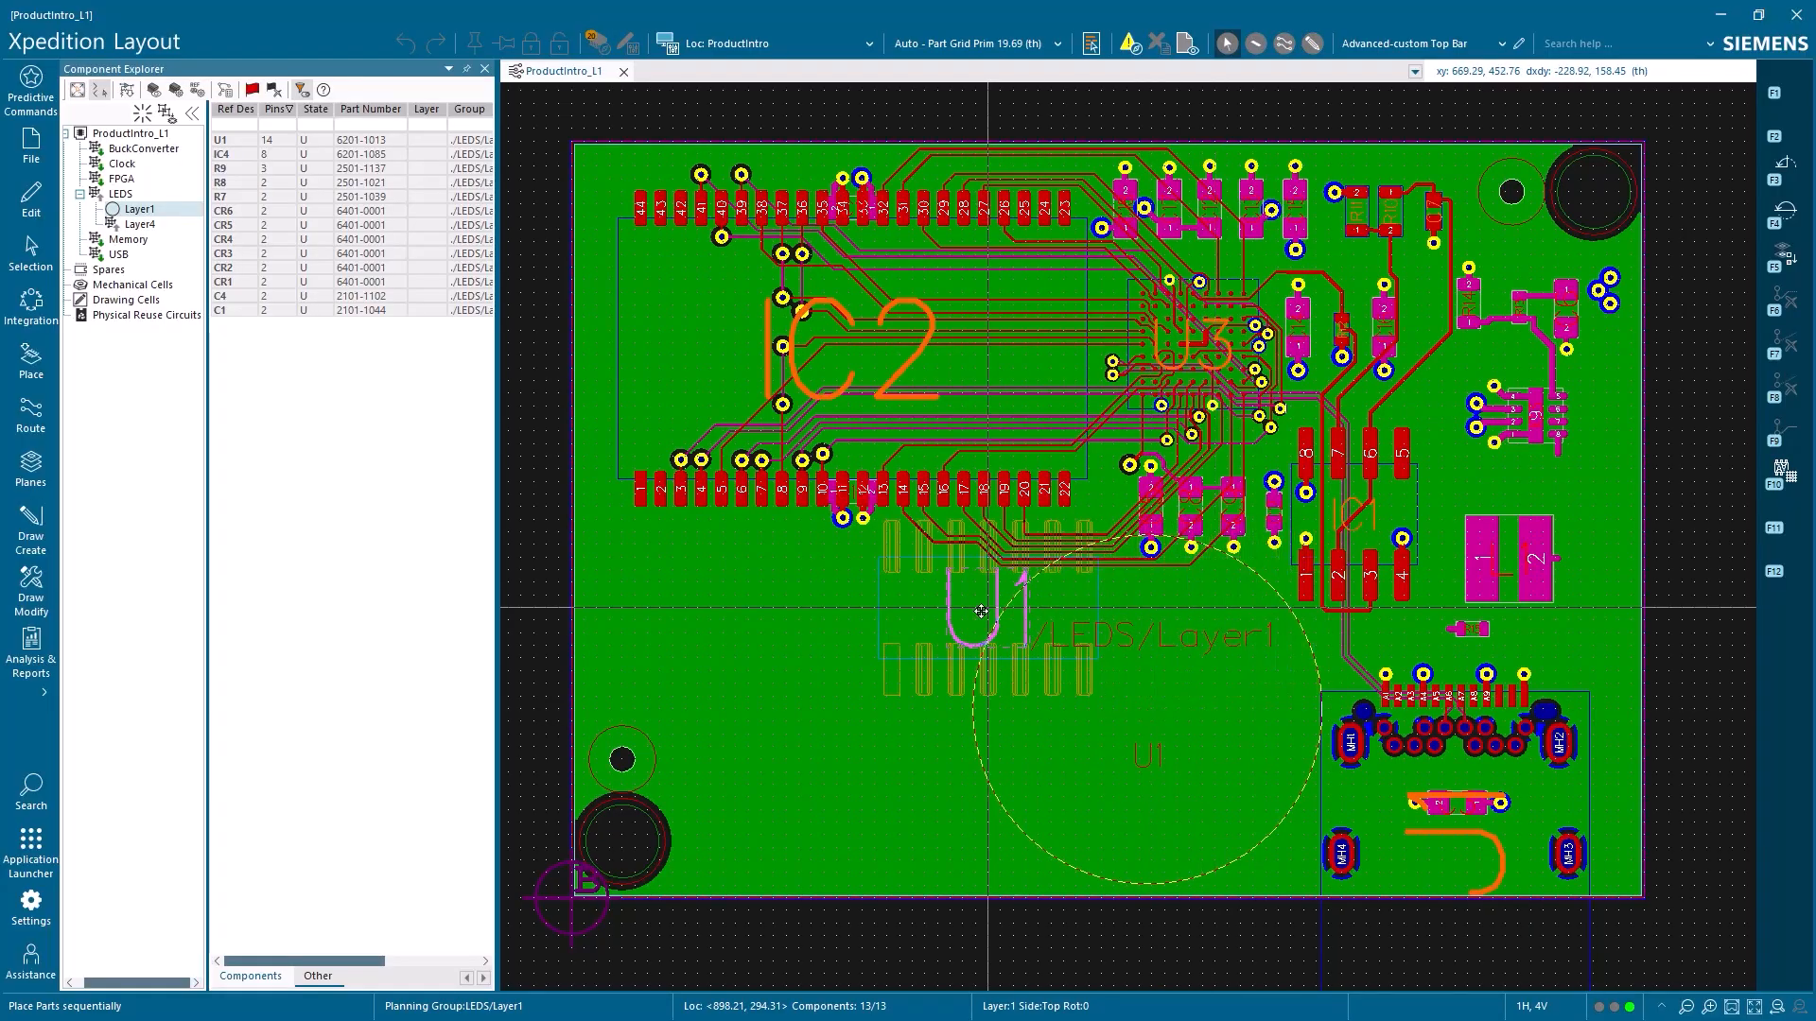
click(703, 611)
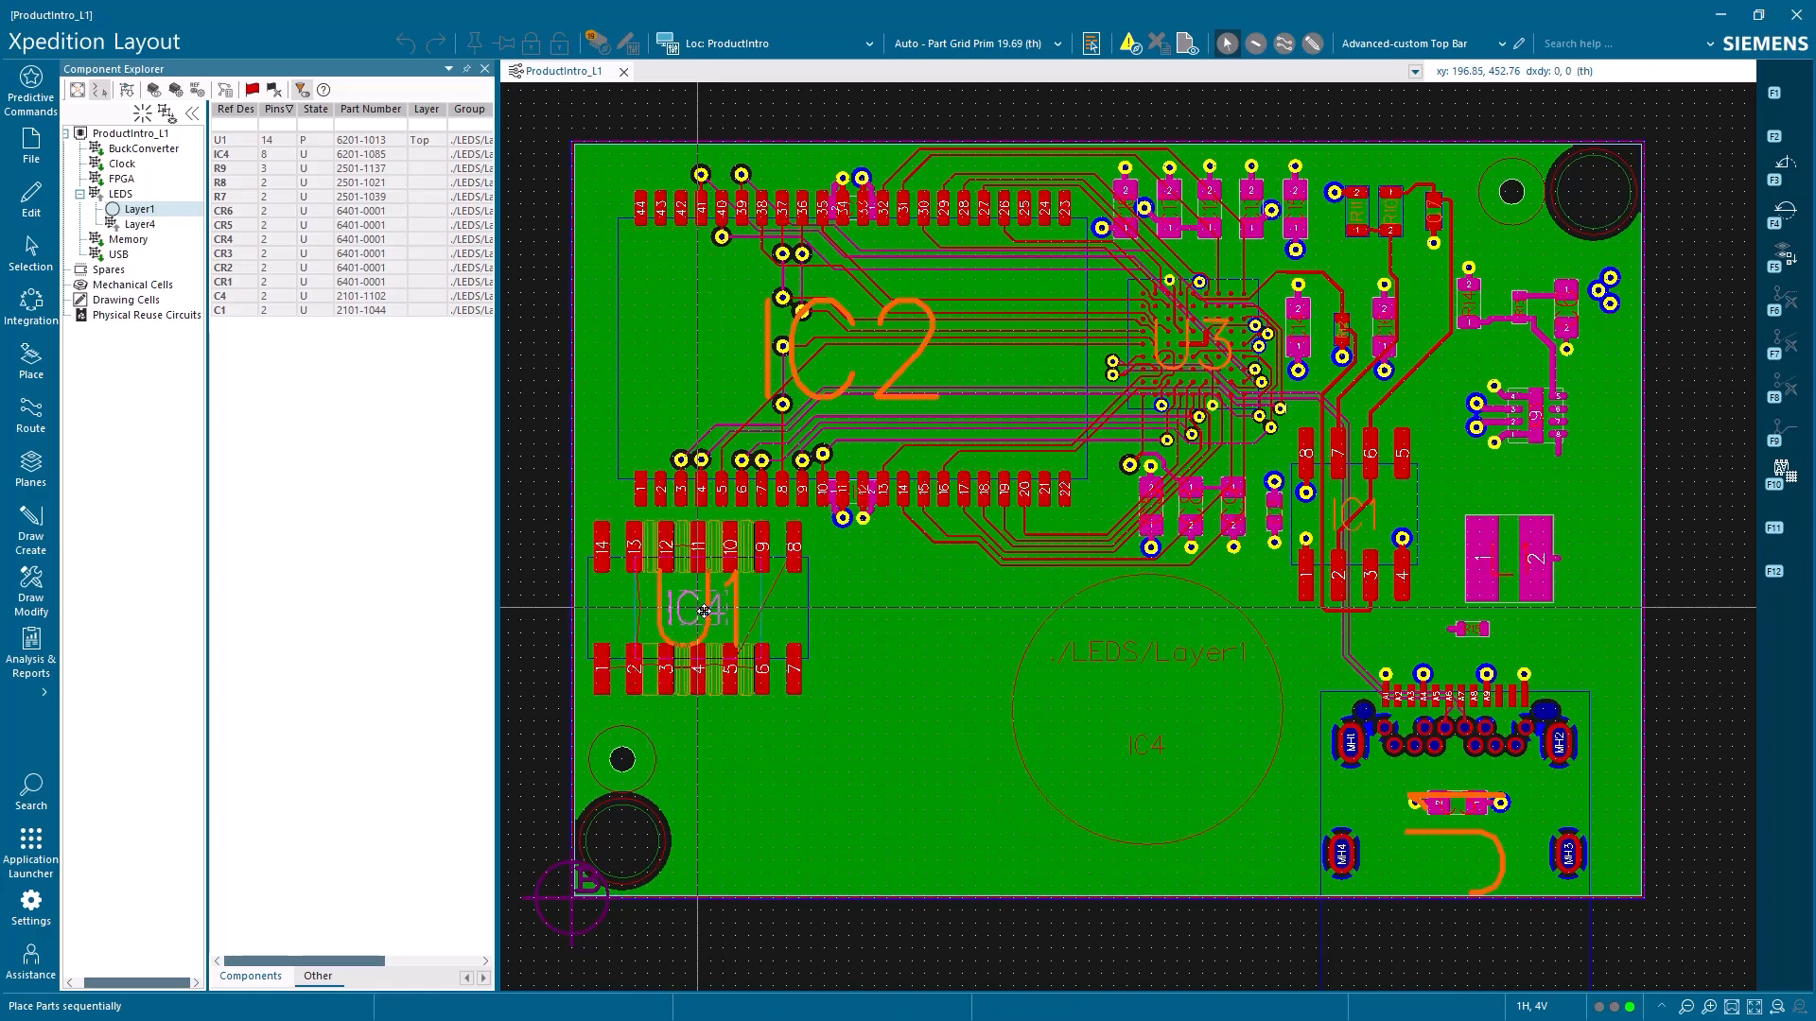
key(F3)
click(911, 631)
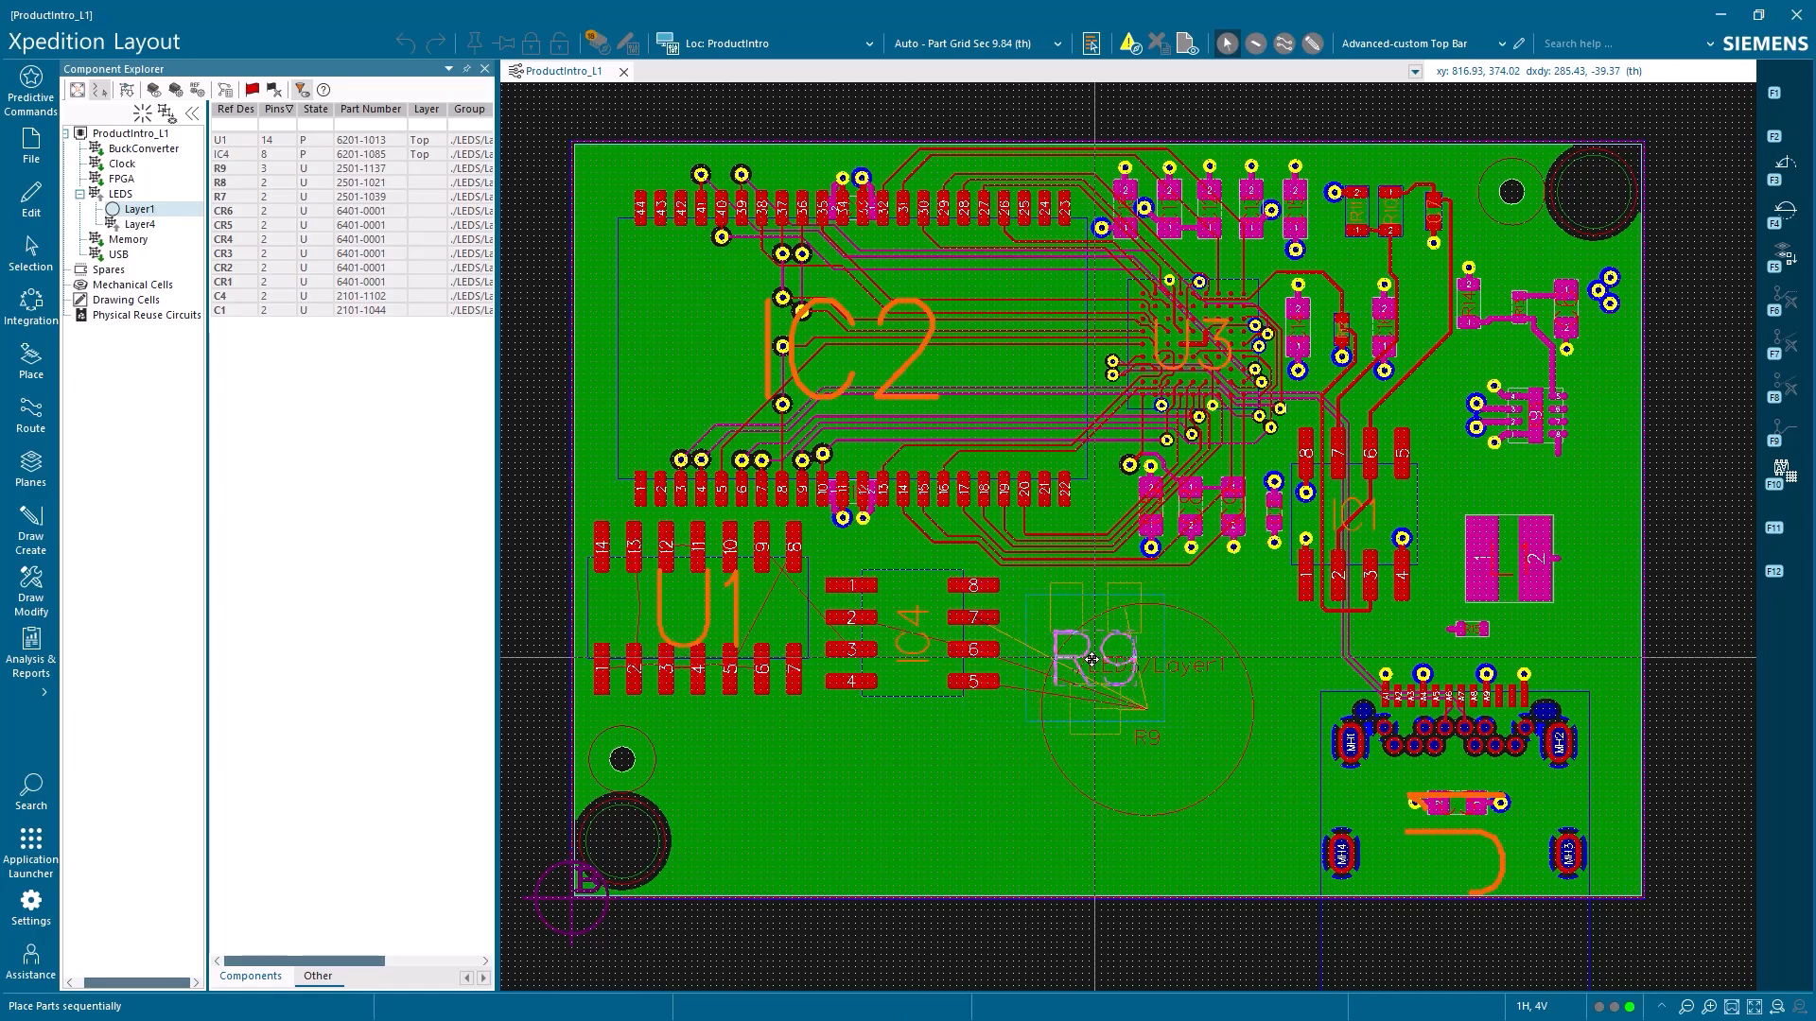
click(1088, 660)
Rotate and place R8, R7 and CR6 through CR1 in a horizontal row along the board's lower edge
key(F3)
click(710, 854)
key(F3)
click(767, 854)
key(F3)
click(824, 854)
key(F3)
click(874, 854)
key(F3)
click(918, 853)
key(F3)
click(968, 854)
key(F3)
click(1013, 854)
key(F3)
click(1058, 854)
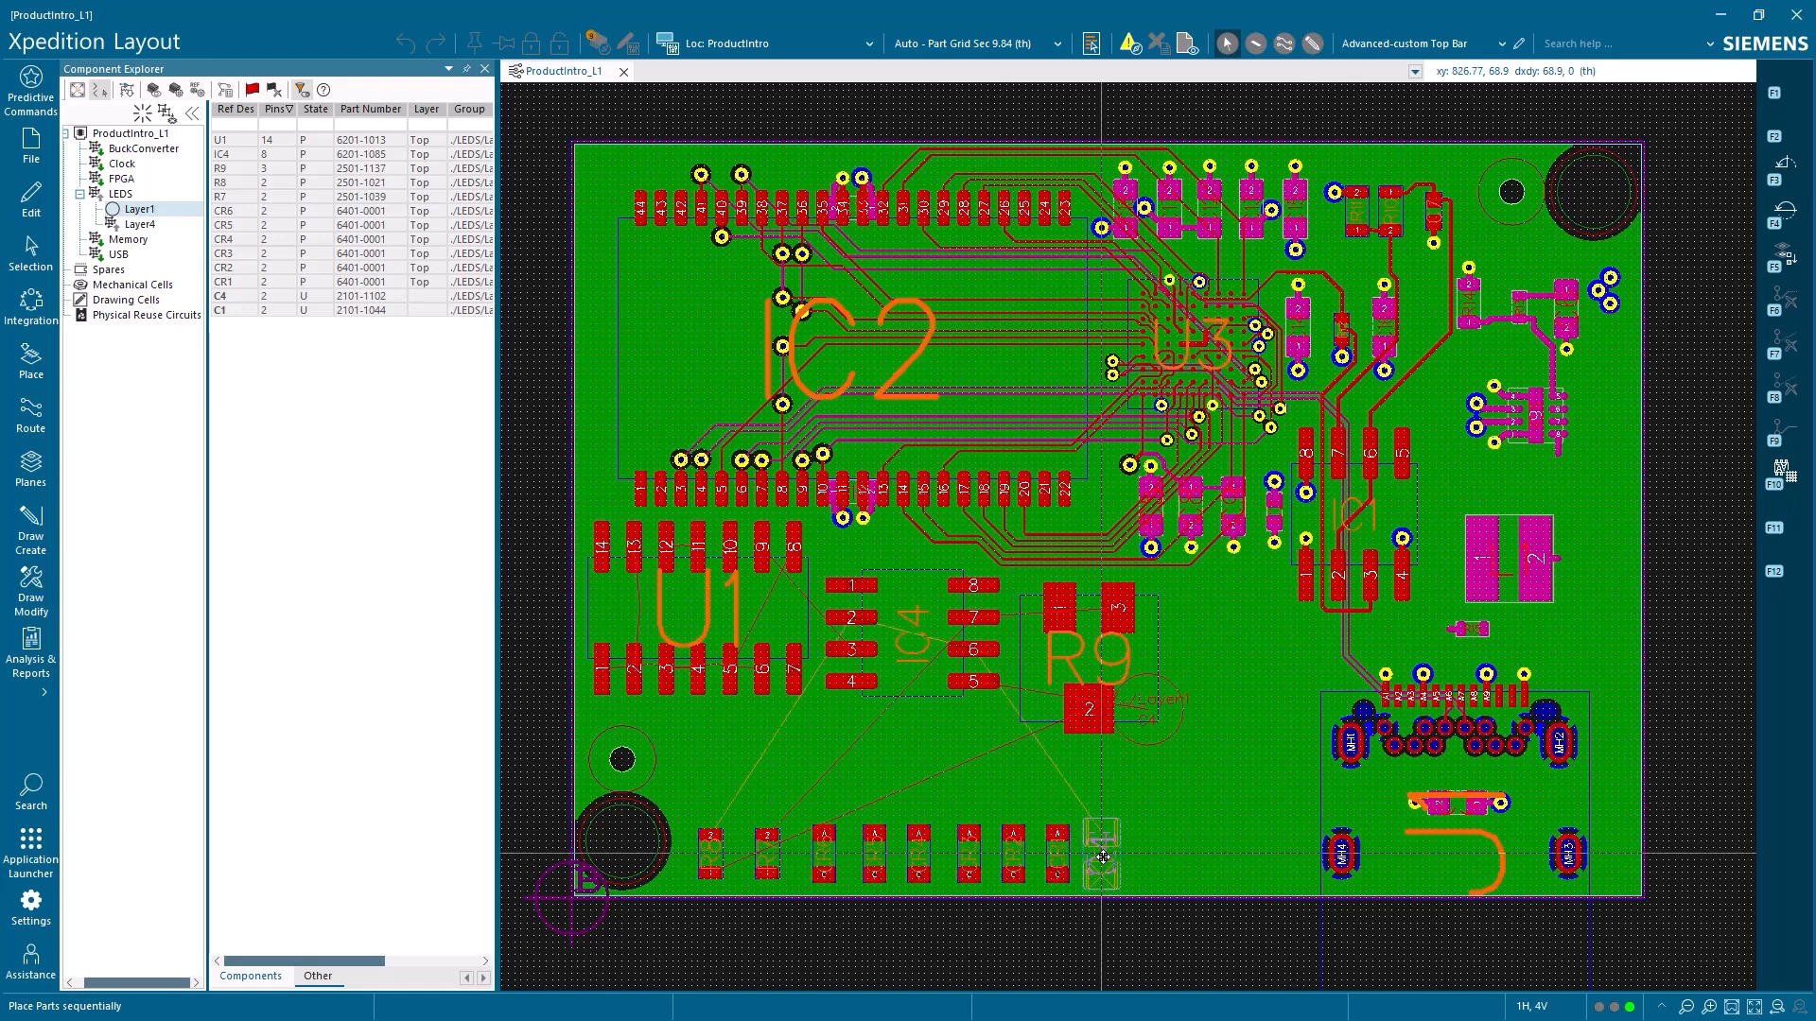
Place capacitors C4 and C1 vertically beside R9, on the side facing IC1
click(1216, 623)
key(F3)
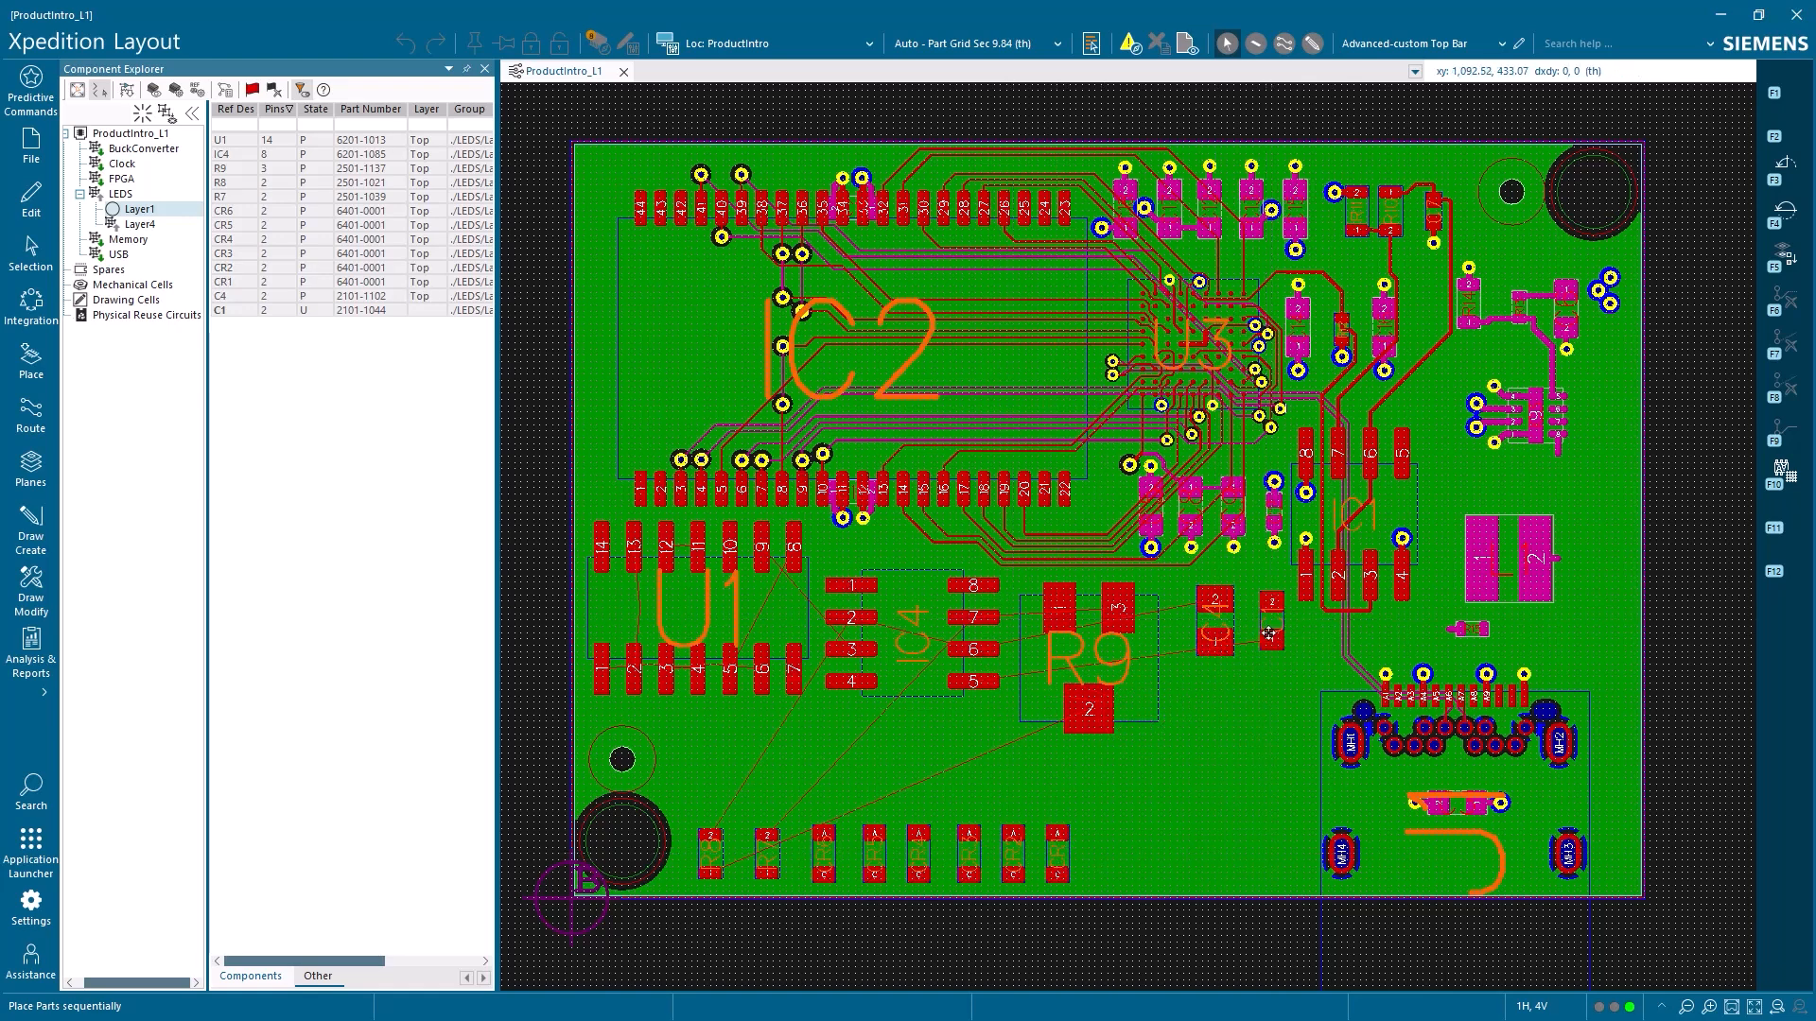
click(1272, 623)
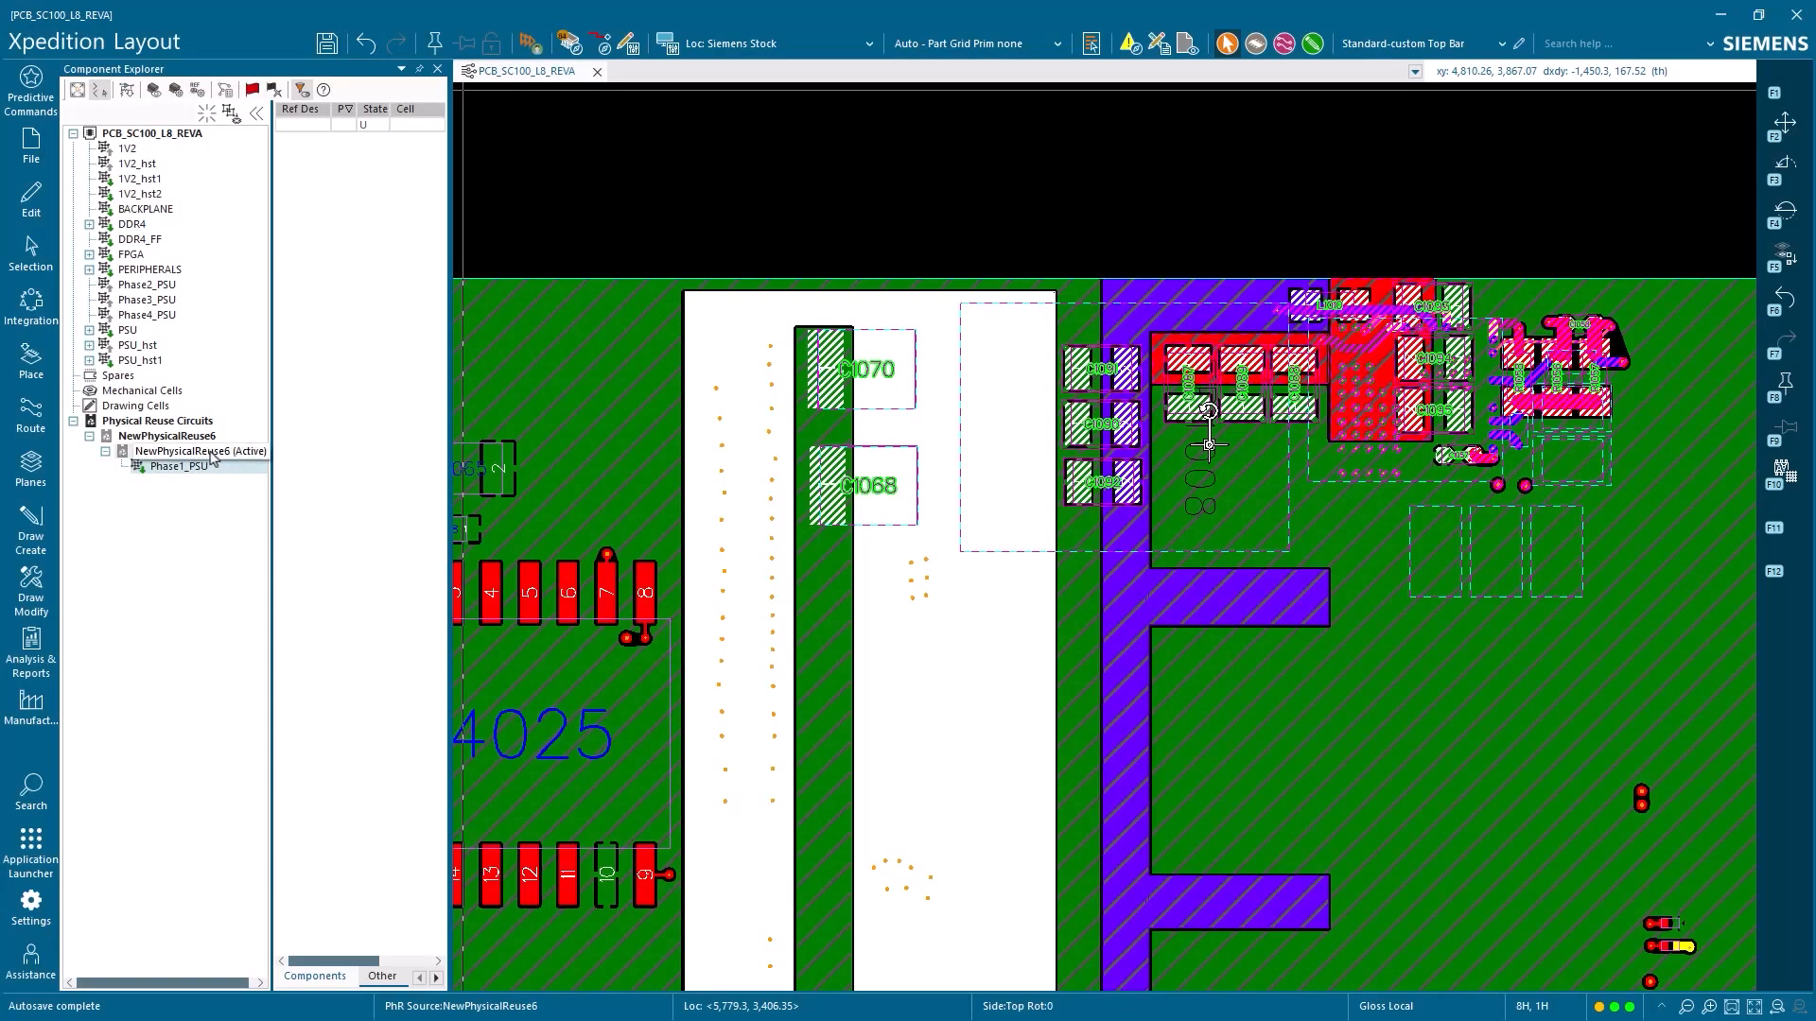
Publish the NewPhysicalReuse6 reuse source containing Phase1_PSU in the PCB_SC100_L8_REVA design
right_click(212, 456)
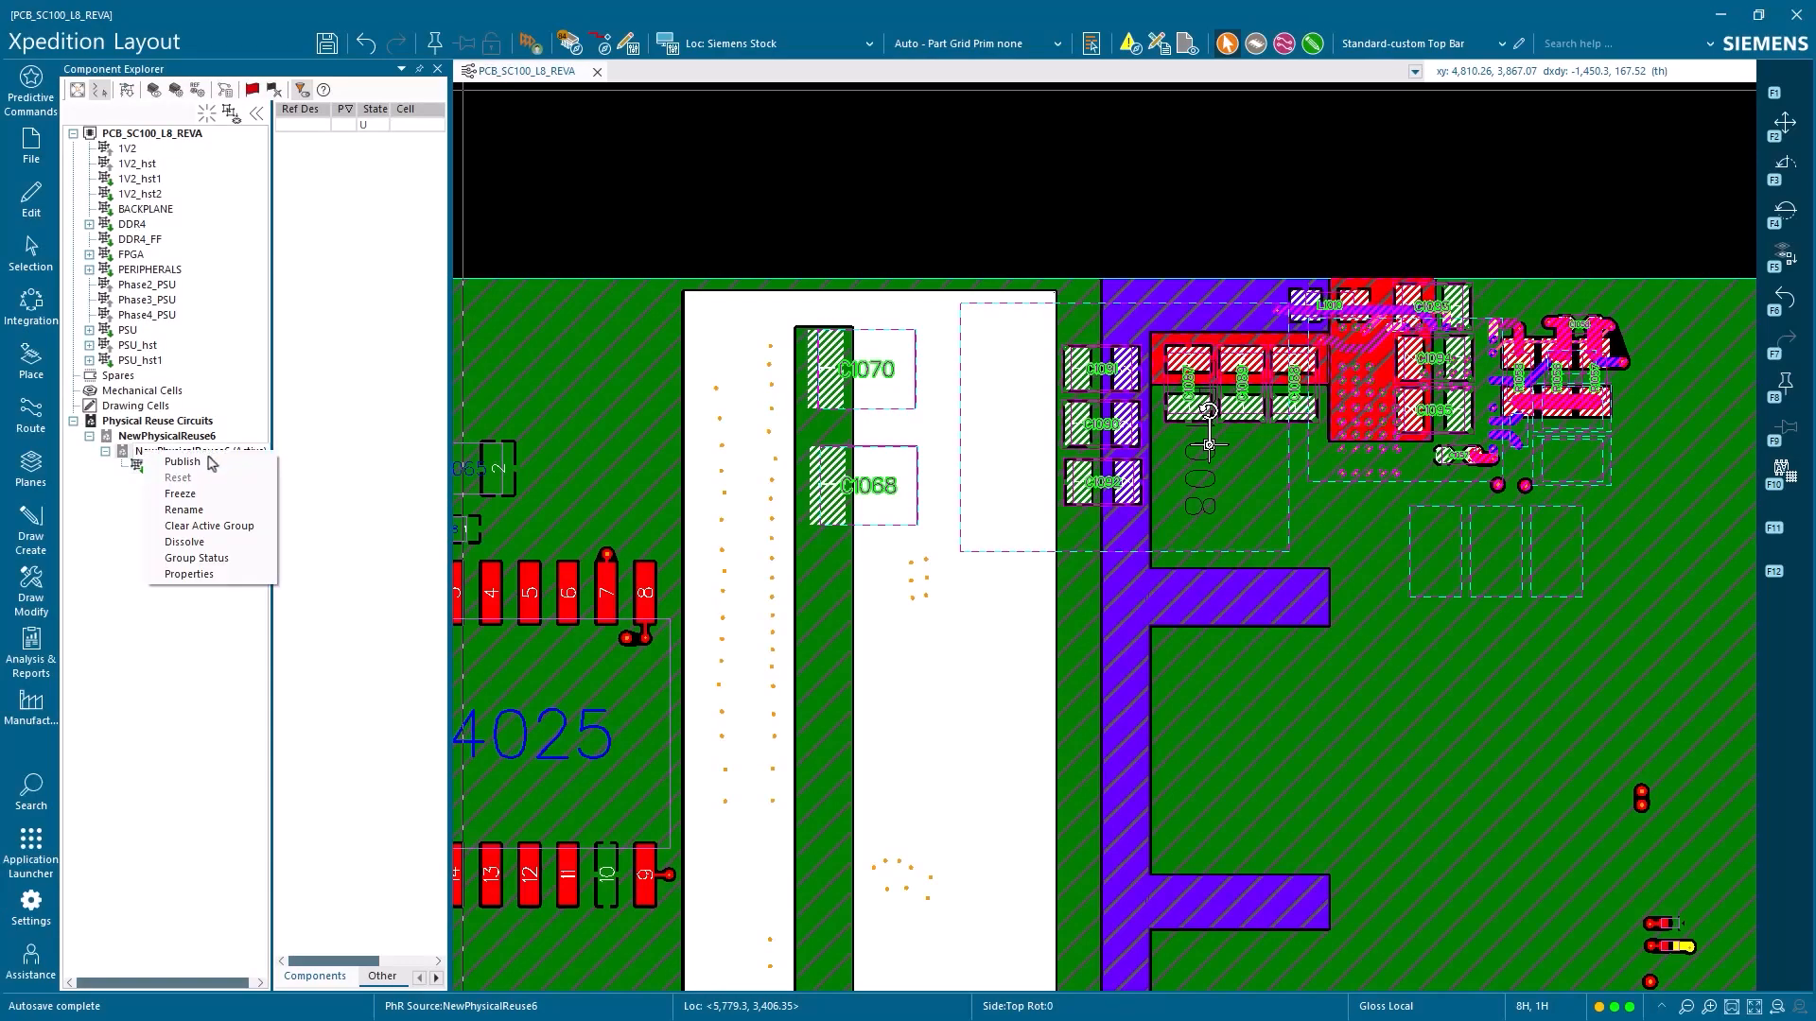
click(182, 461)
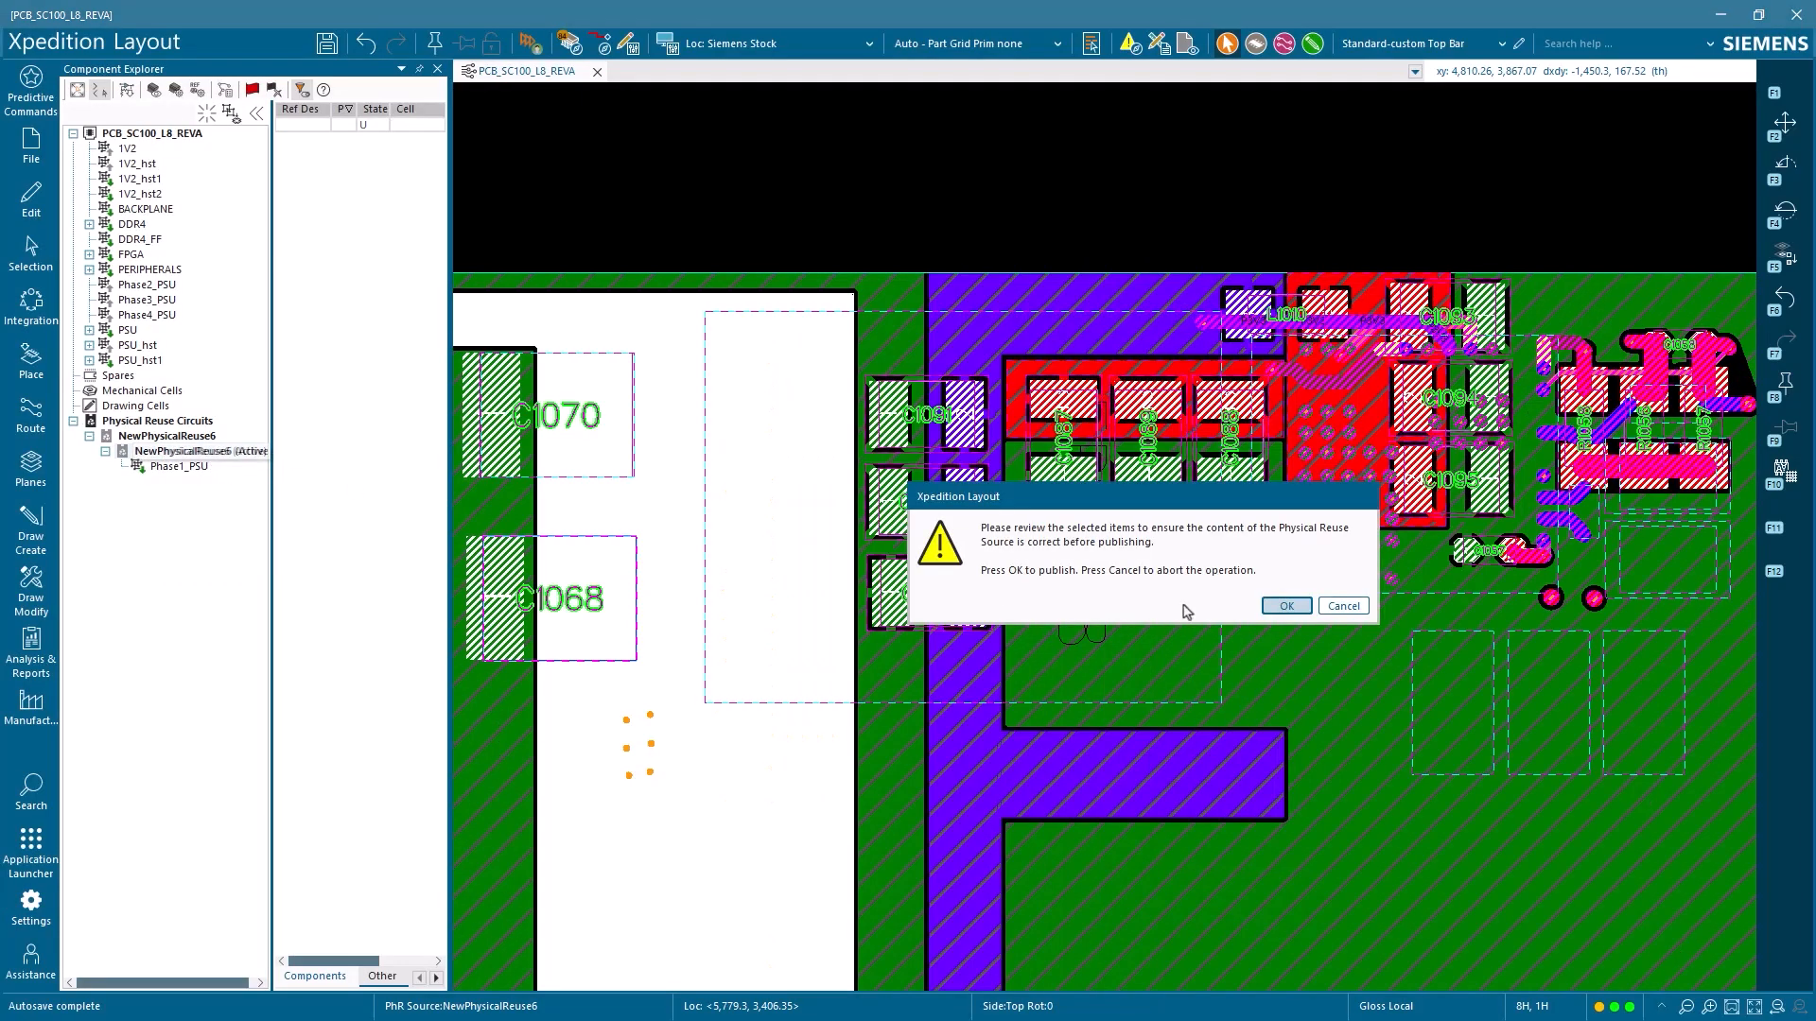
click(1272, 608)
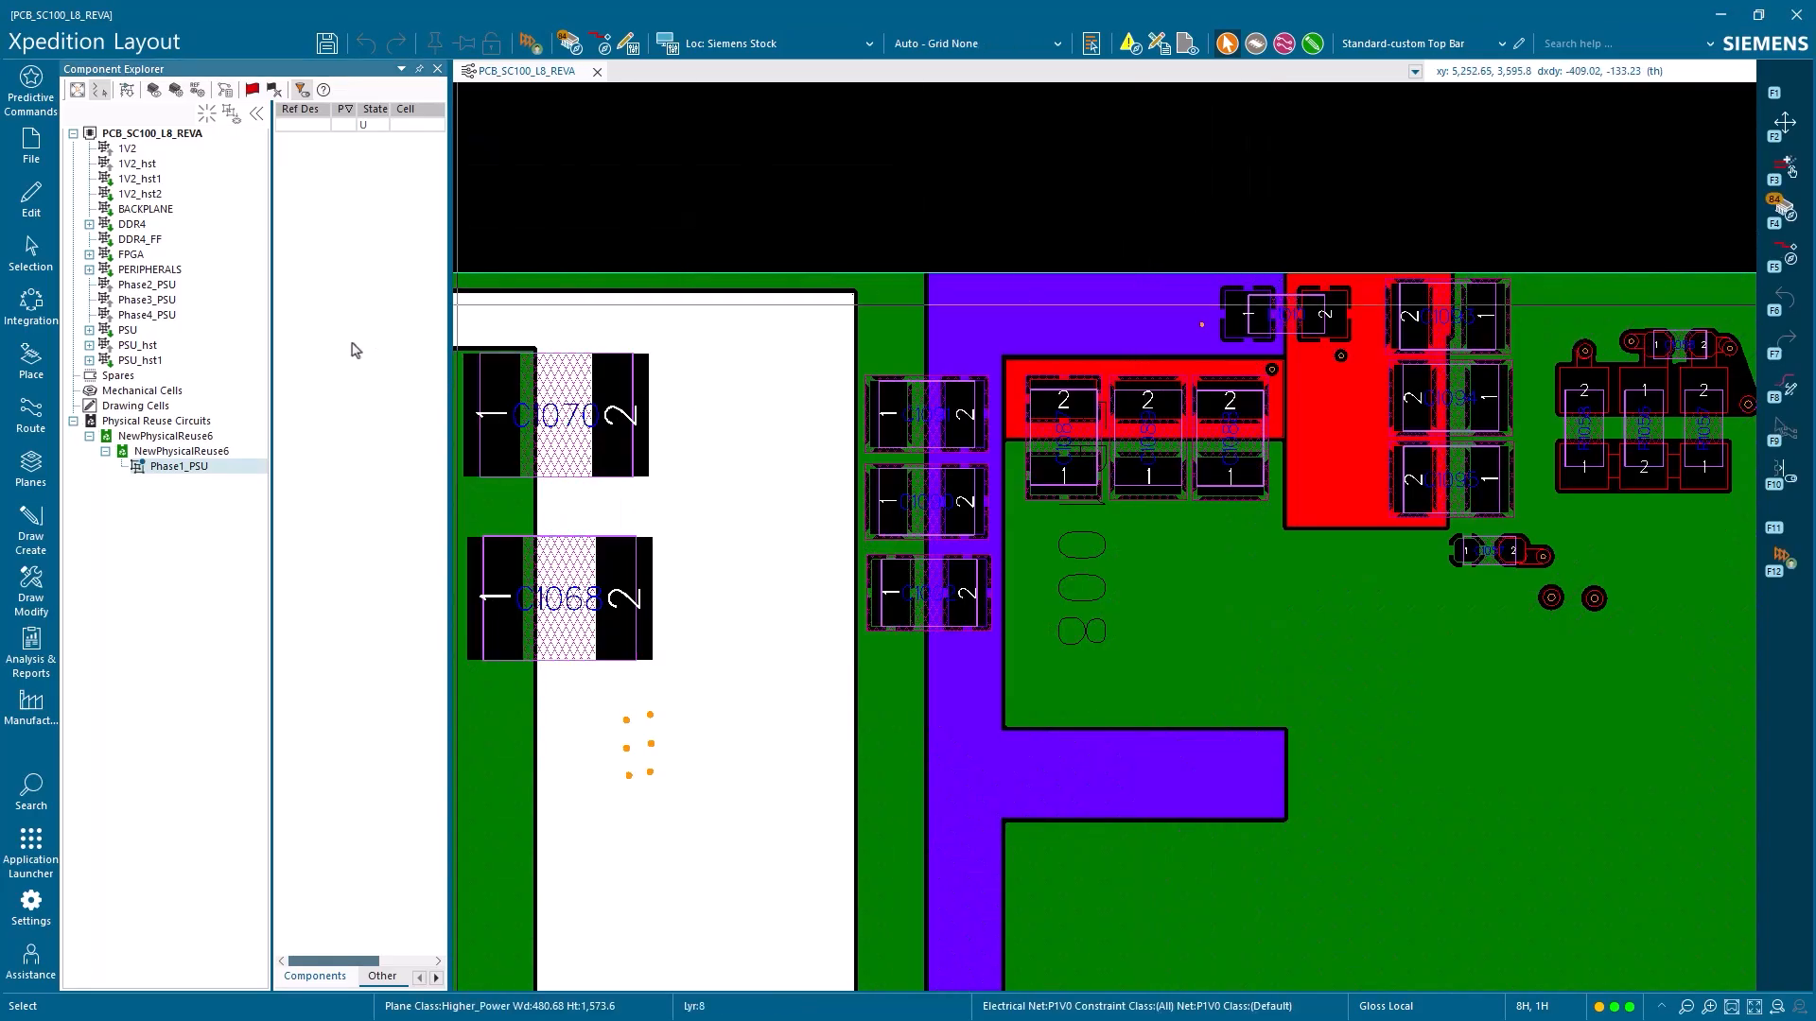
Place instances of the published NewPhysicalReuse6 circuit for Phase2_PSU, Phase3_PSU and Phase4_PSU, stacked below the Phase1_PSU layout
click(189, 422)
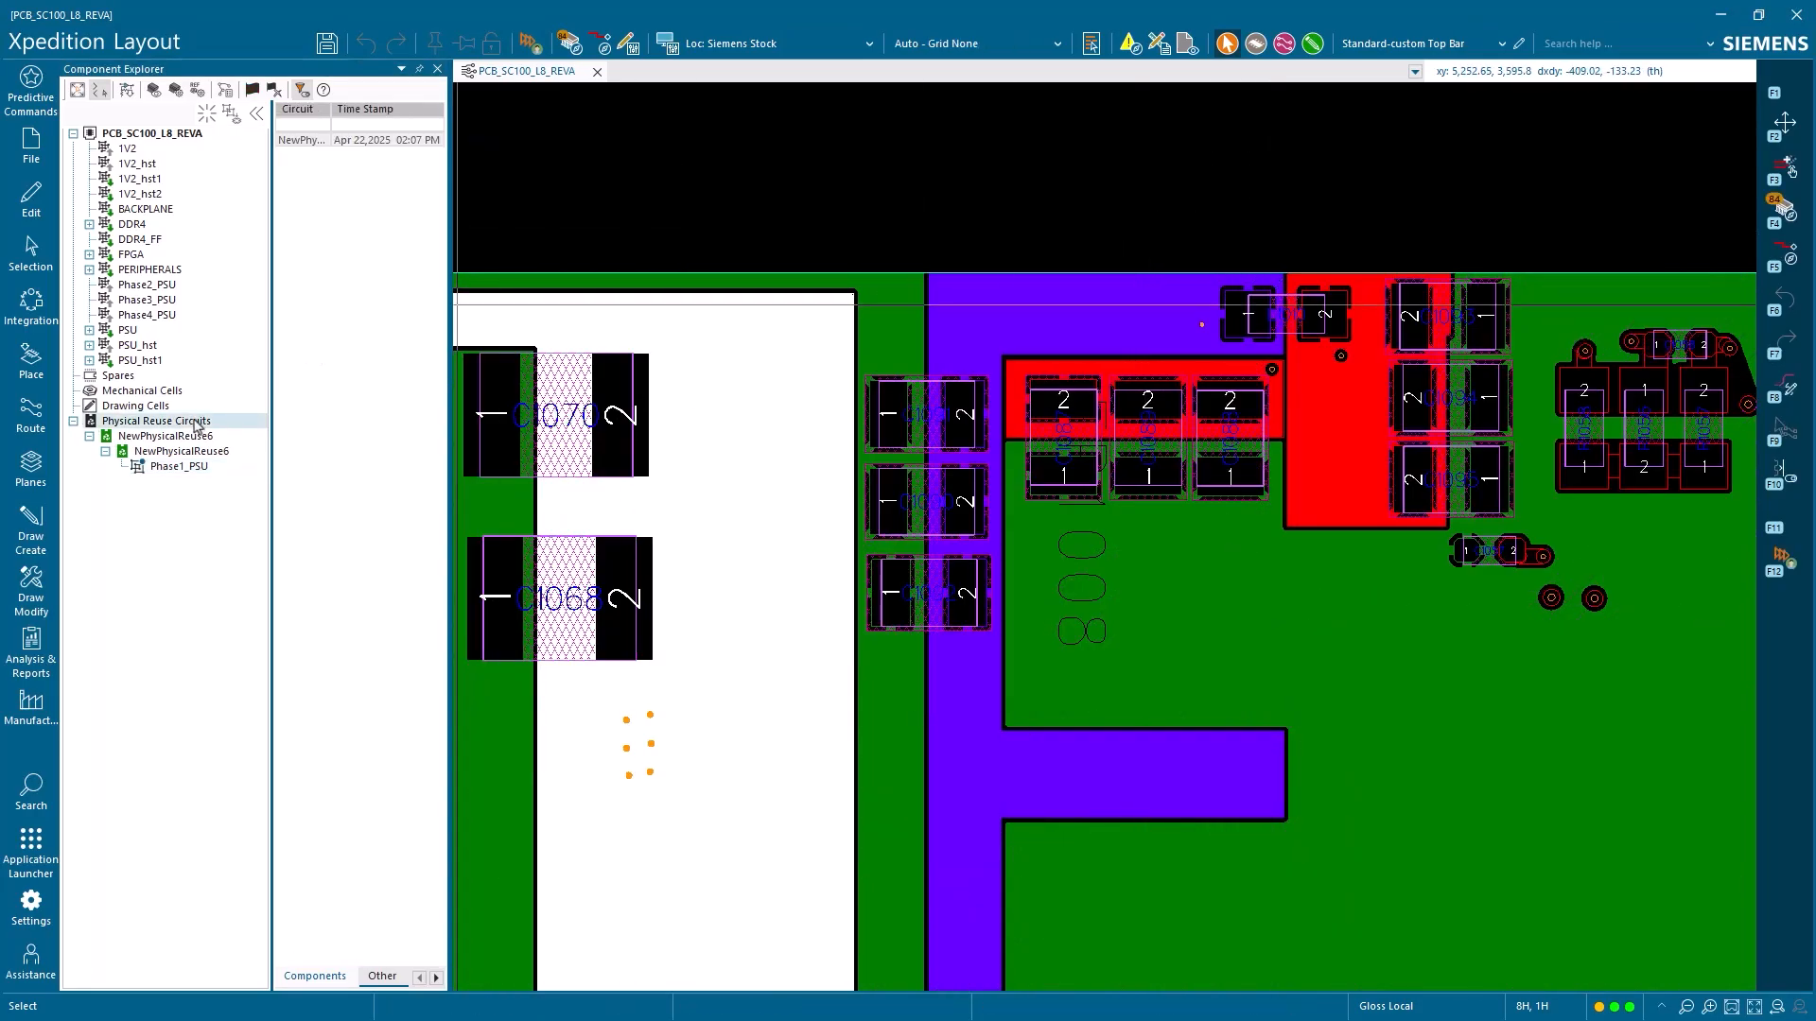
right_click(390, 142)
click(396, 152)
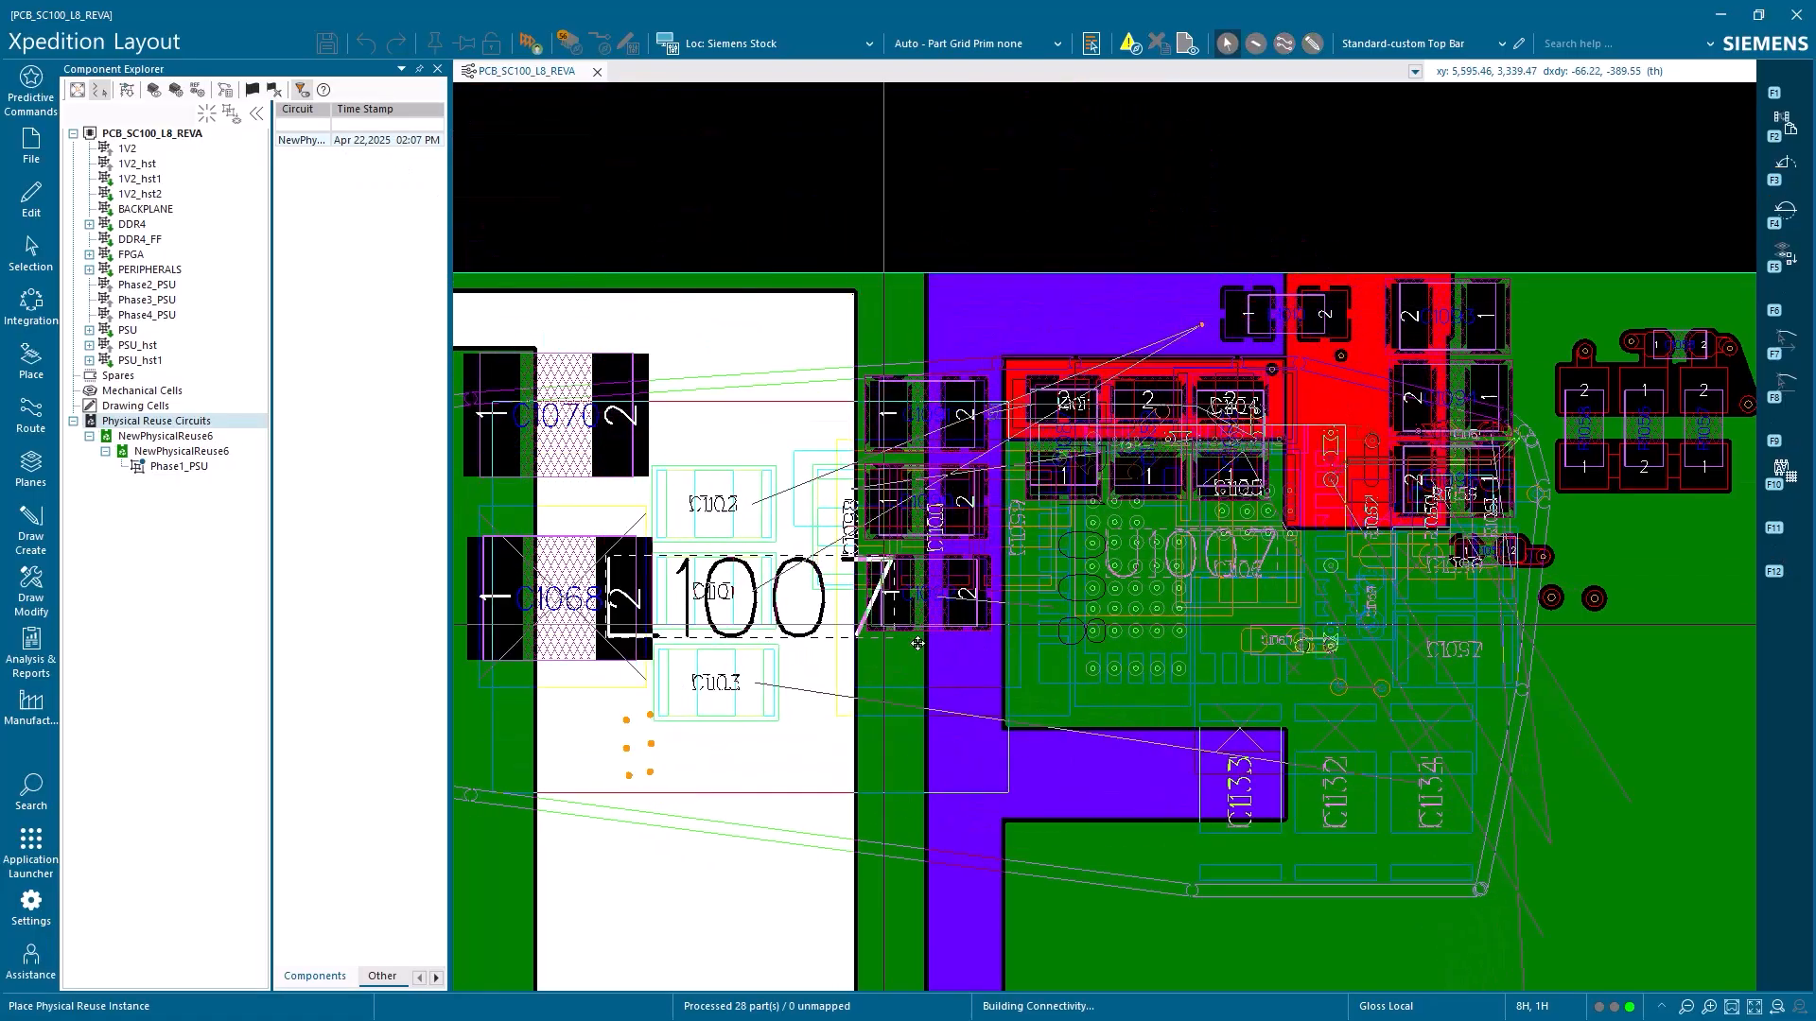
mouse_move(1184, 714)
middle_down()
mouse_move(1182, 735)
mouse_move(1153, 747)
mouse_move(1154, 719)
mouse_move(1151, 737)
middle_up()
click(1154, 732)
click(1153, 719)
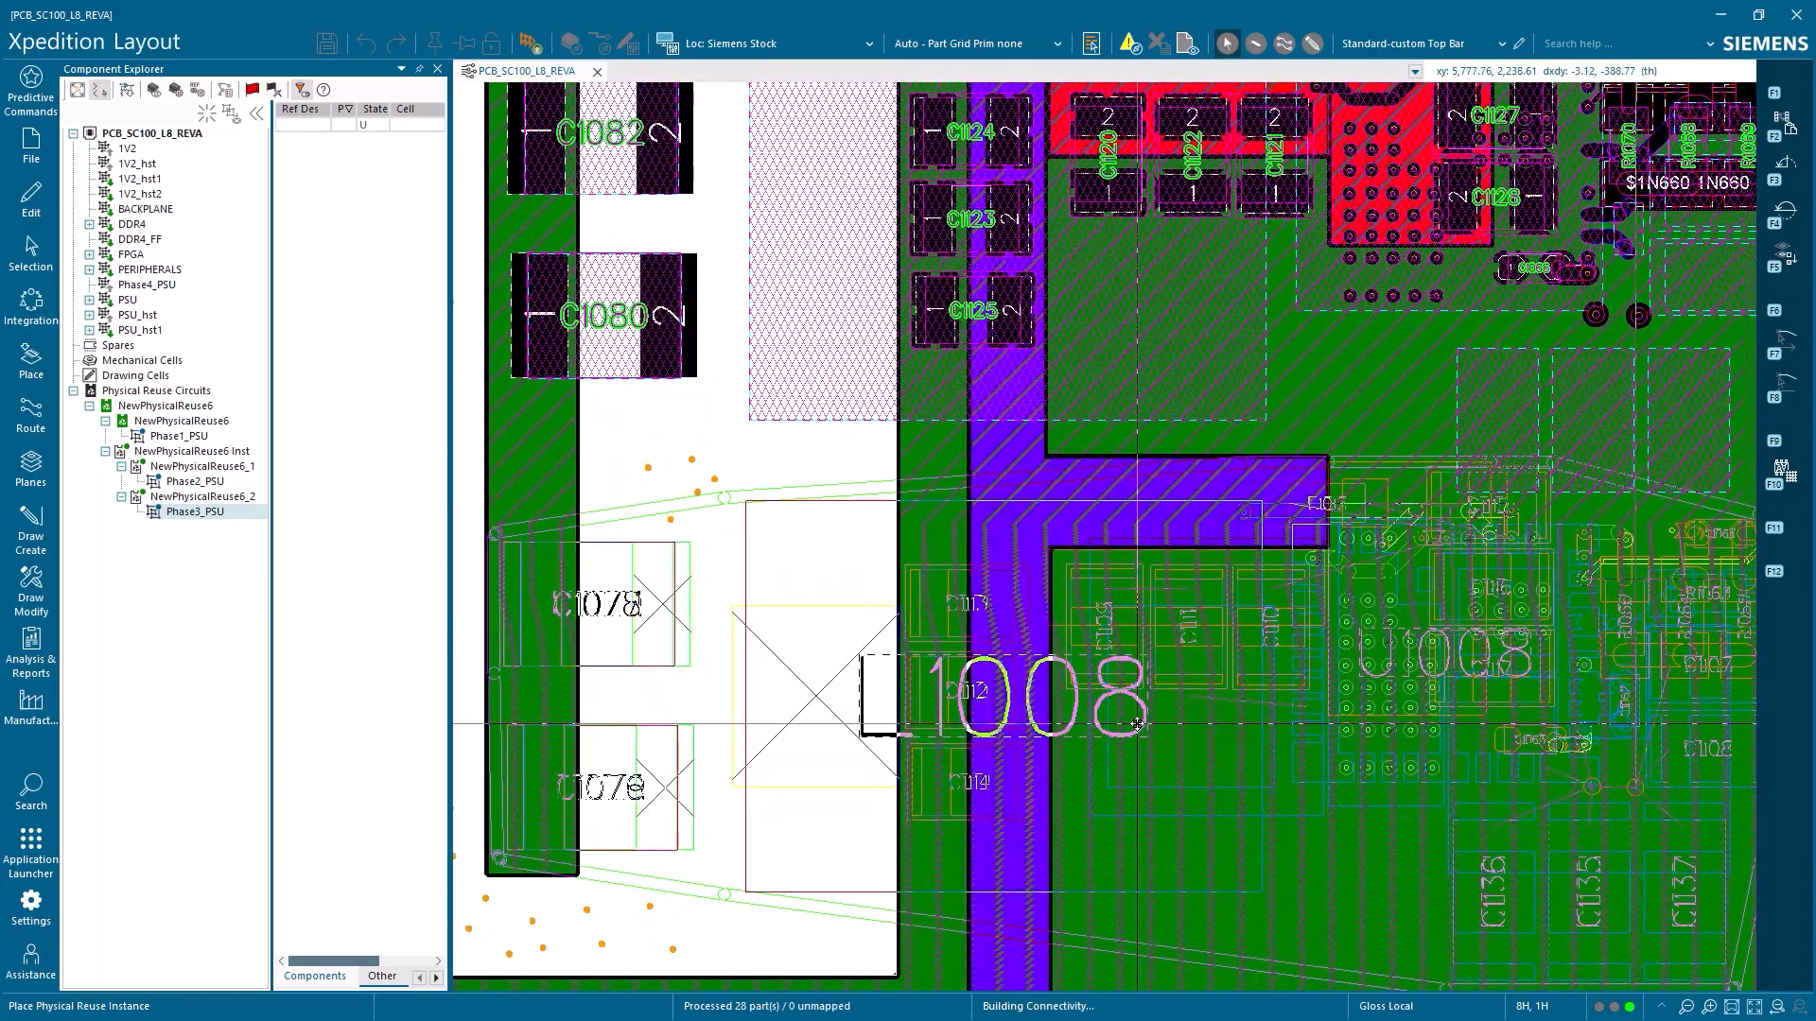
click(1137, 724)
click(1131, 689)
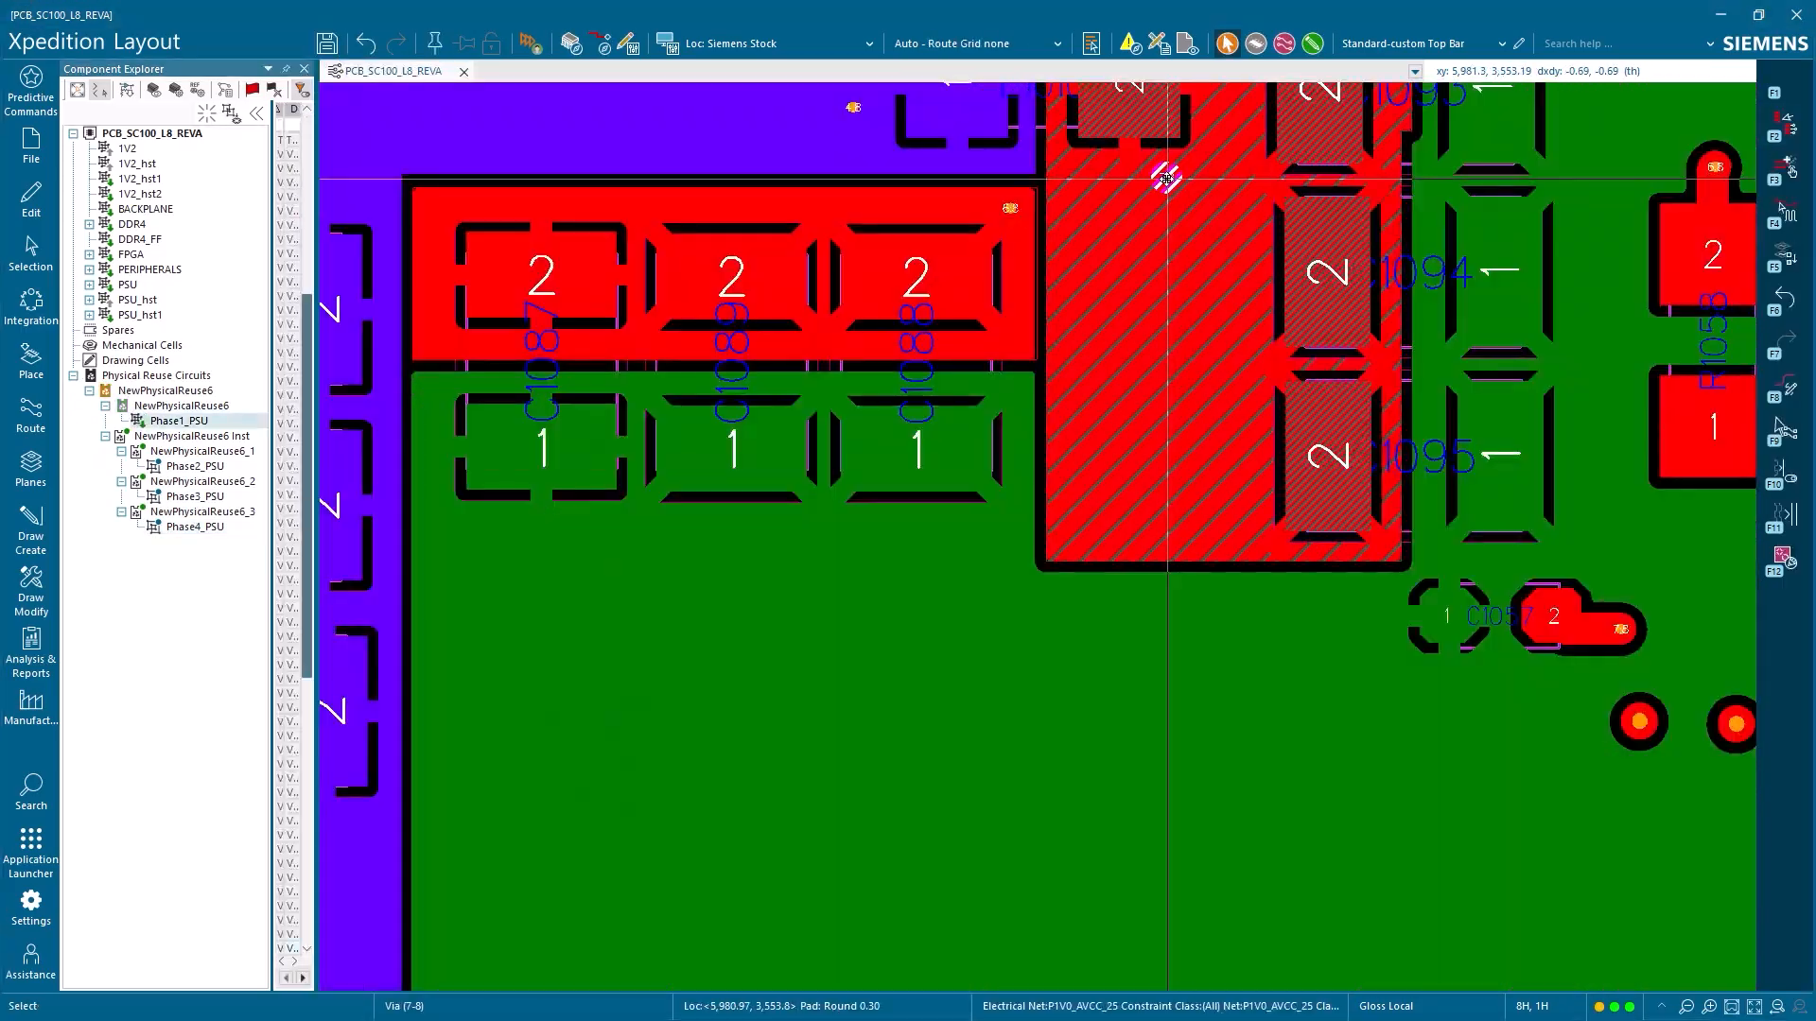
drag(1166, 177, 1171, 343)
scroll(1173, 399, down, 2)
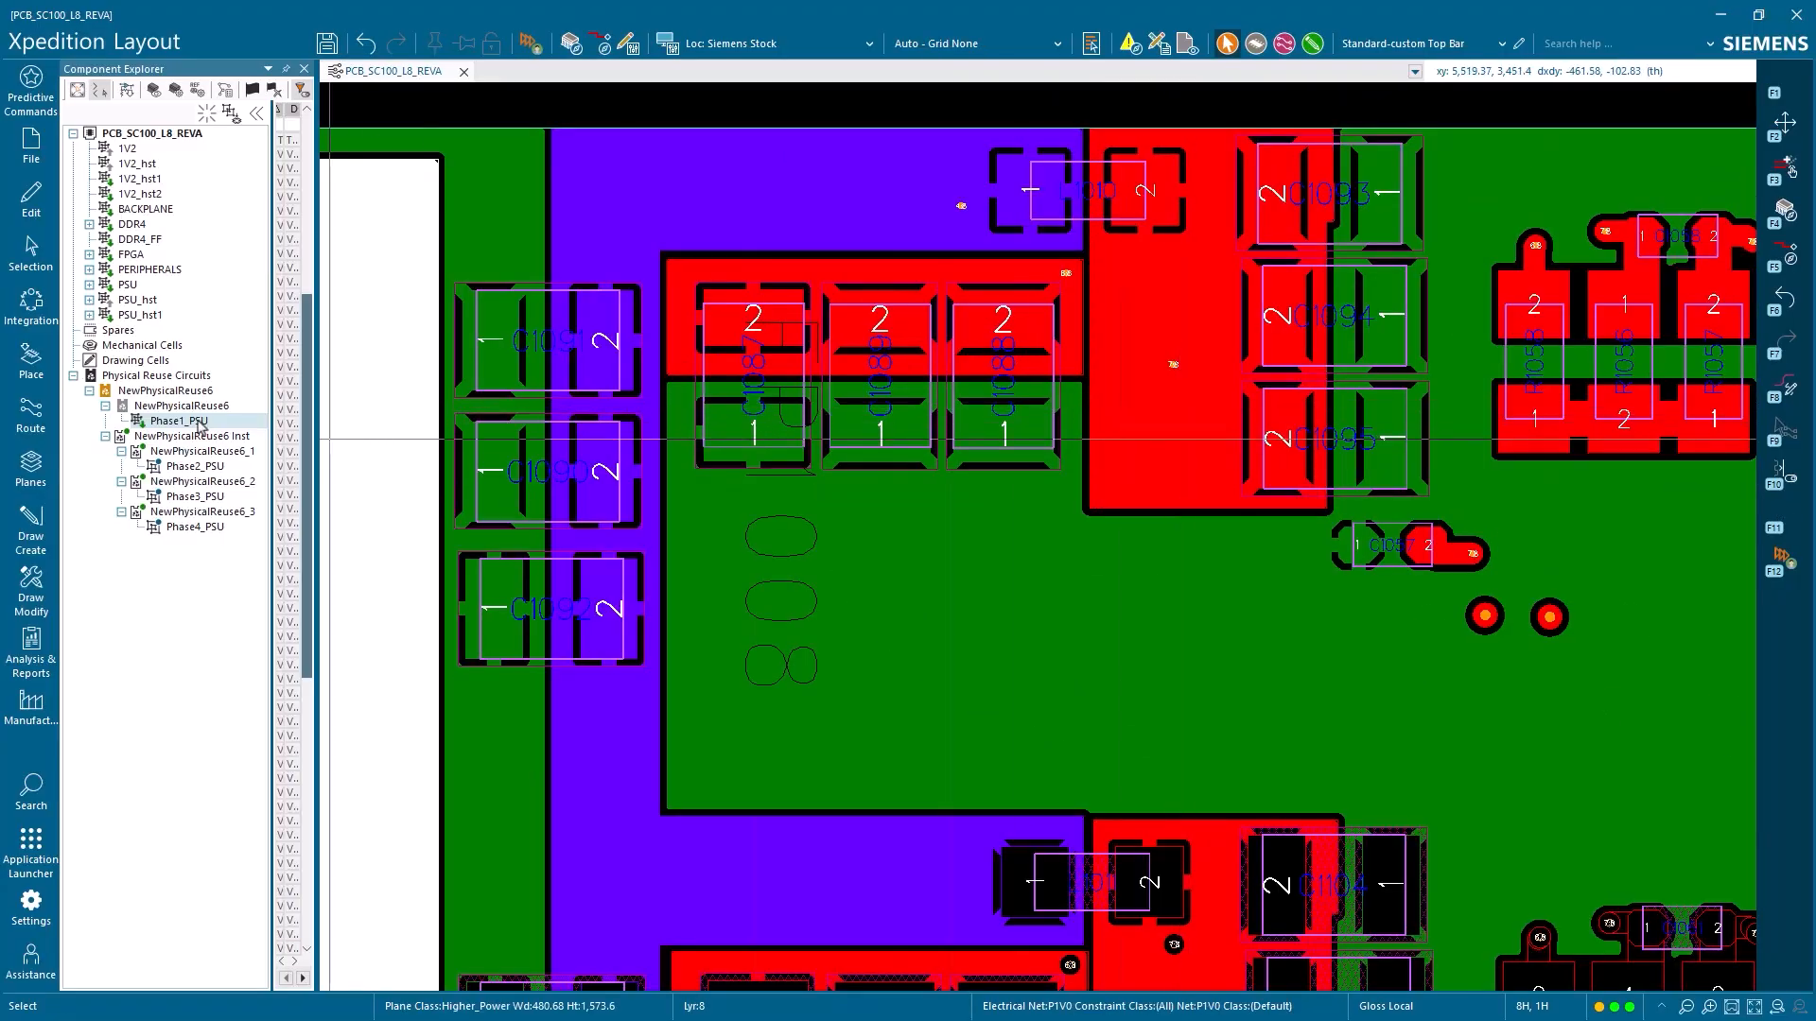
Republish the edited NewPhysicalReuse6 source, update its three instances, and check the result on the board
right_click(198, 410)
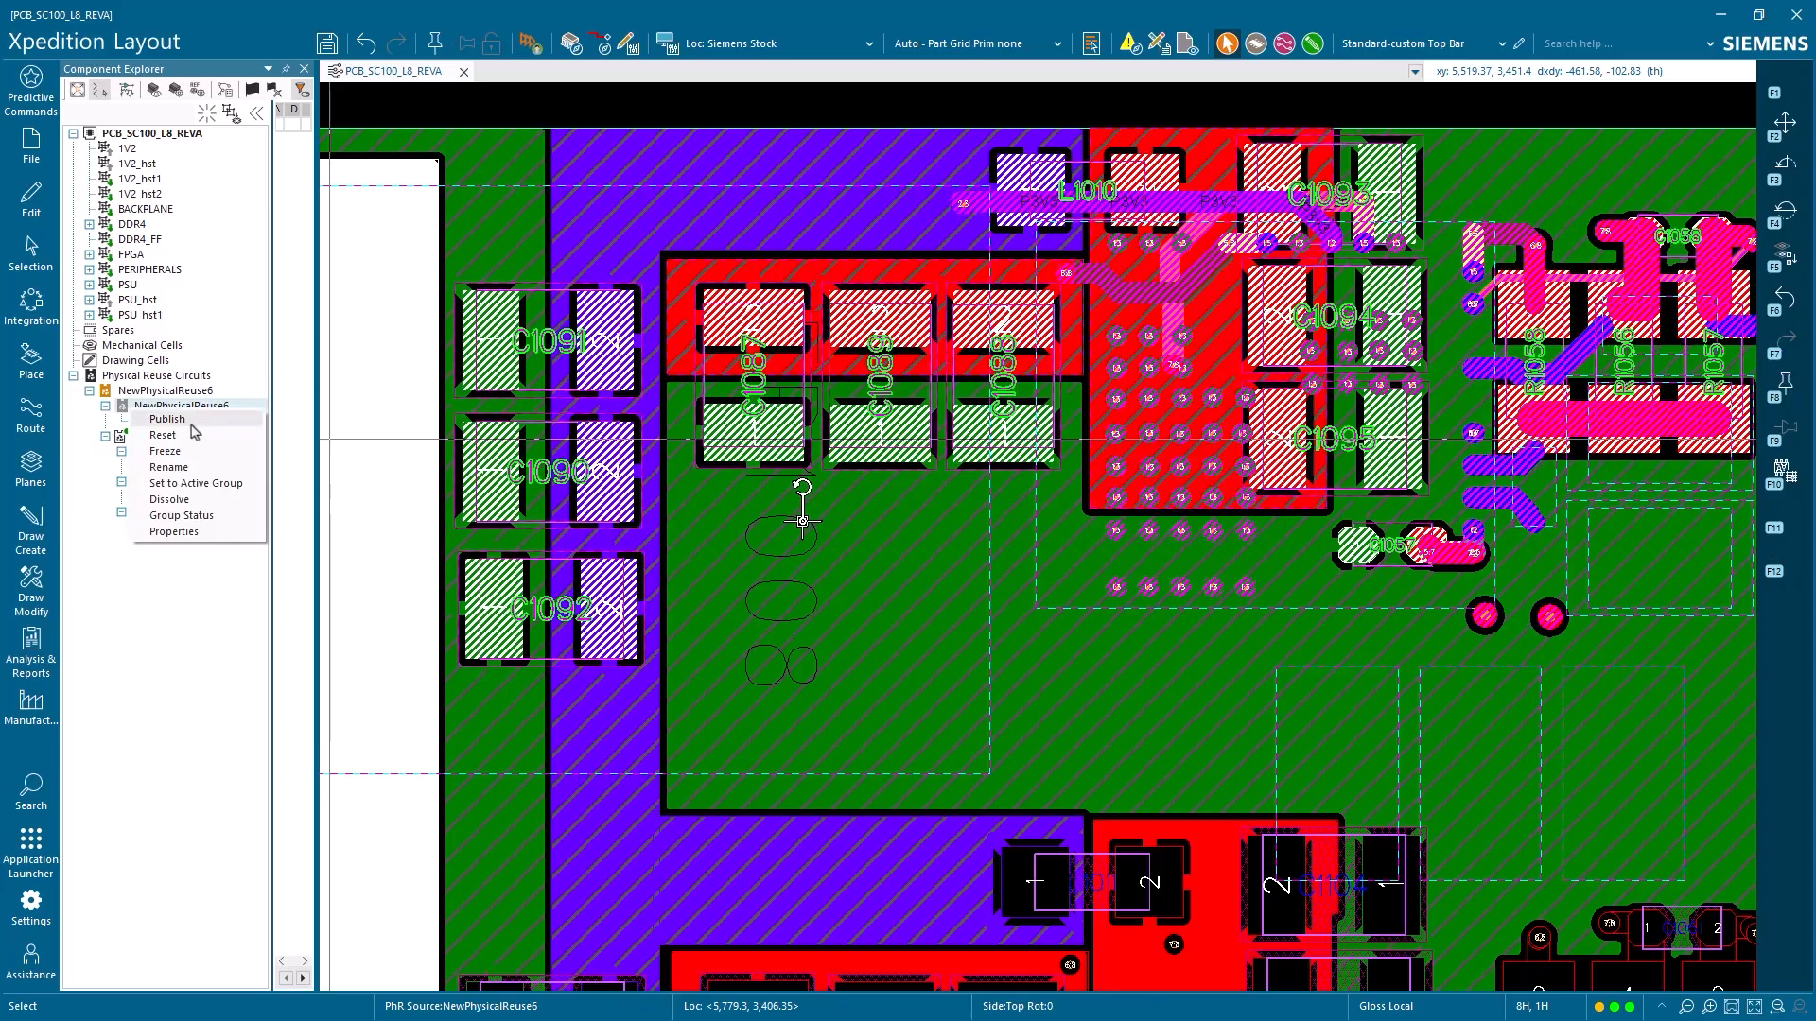
click(190, 484)
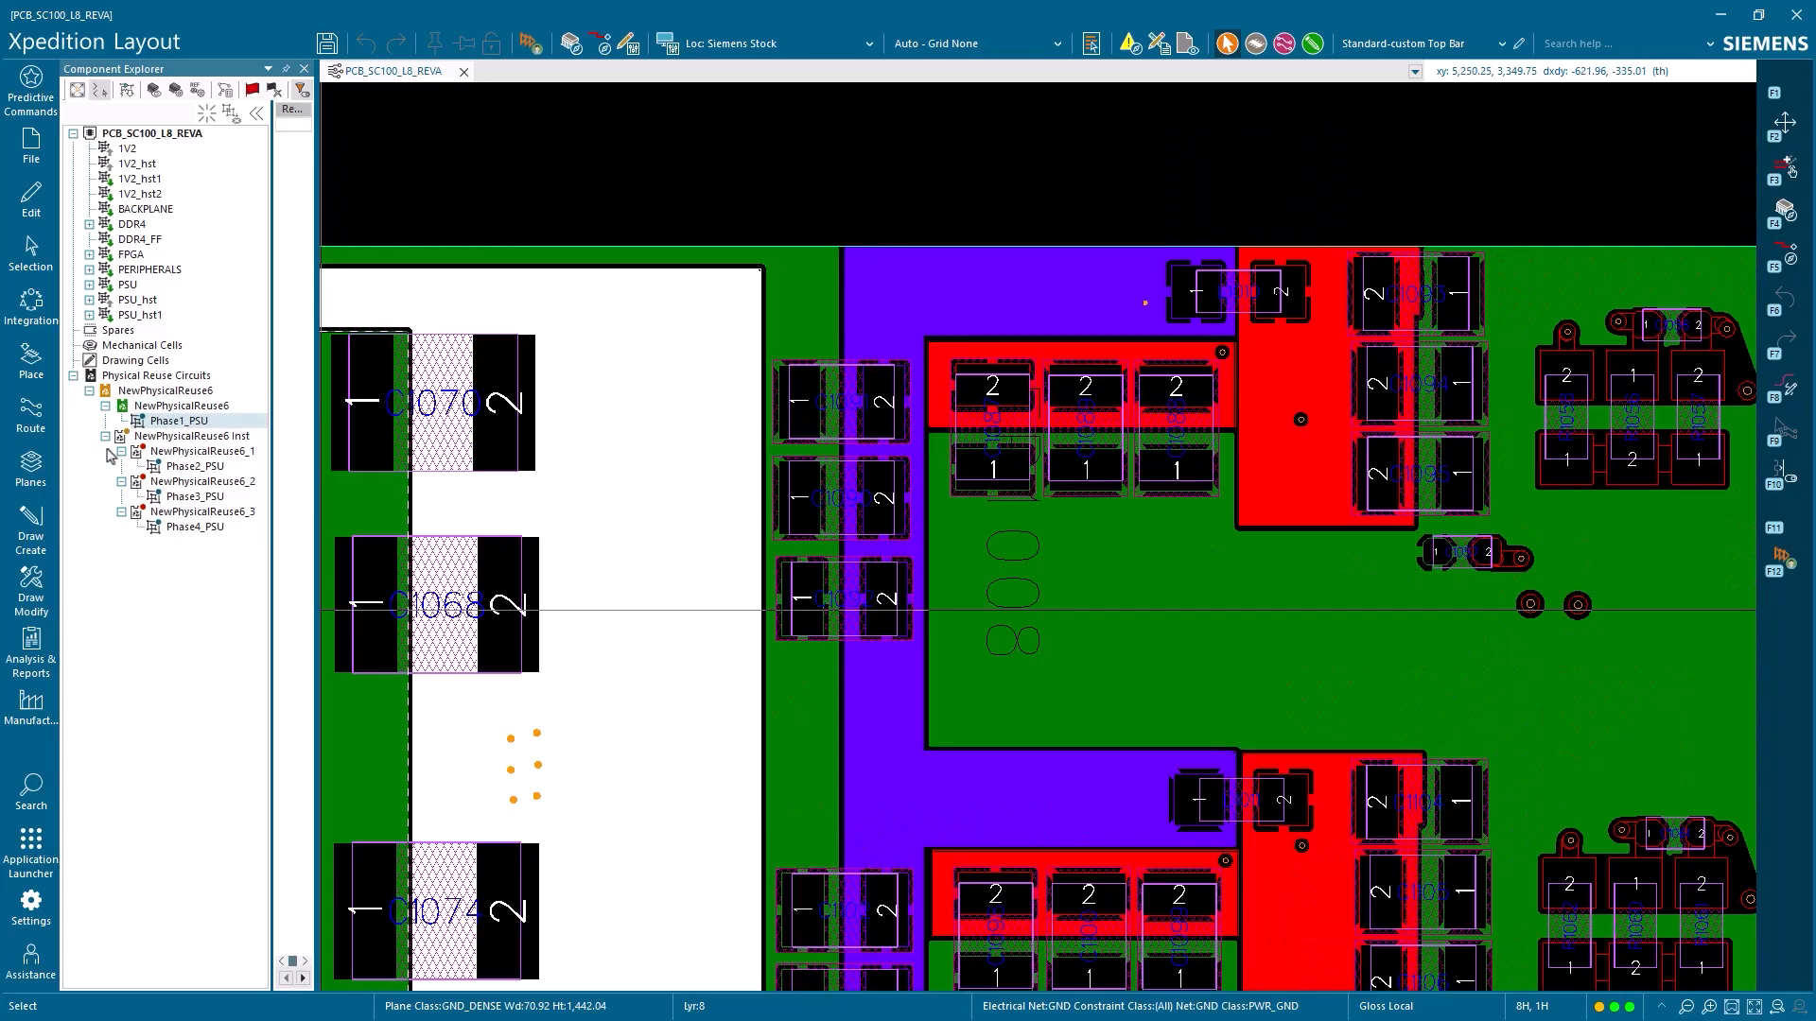
click(121, 380)
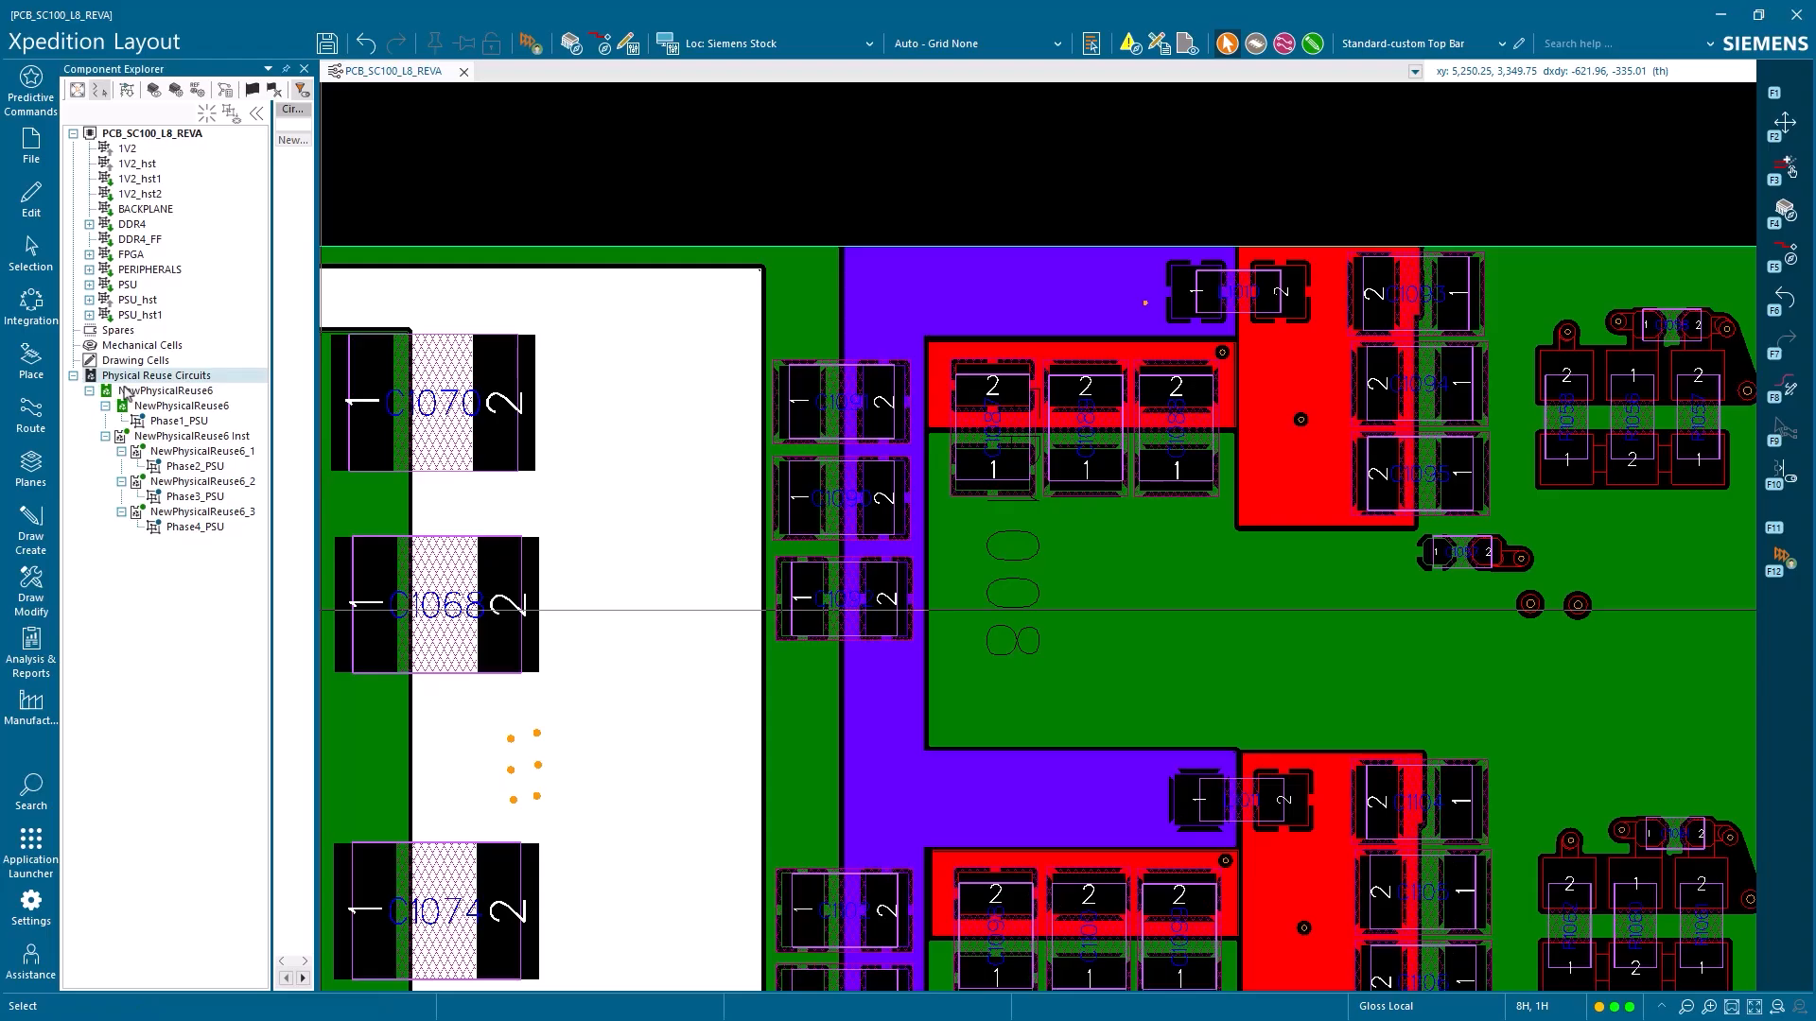
scroll(1263, 610, down, 3)
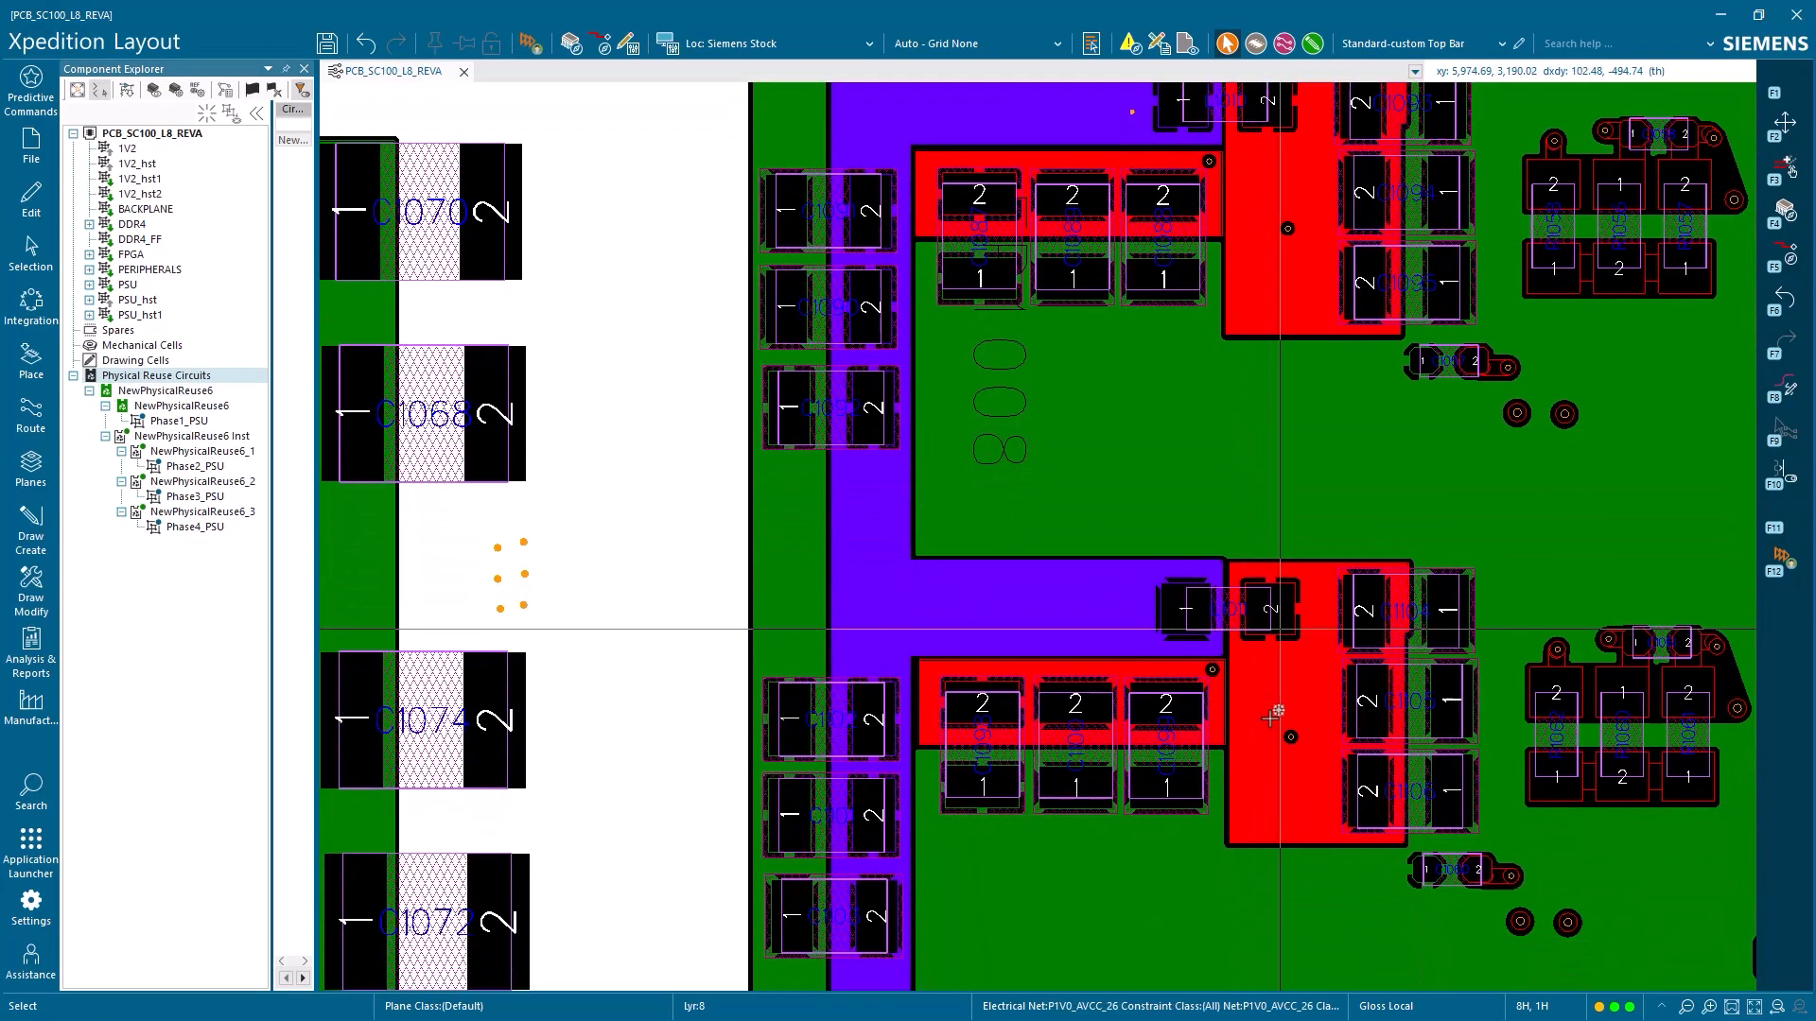
scroll(1272, 756, down, 7)
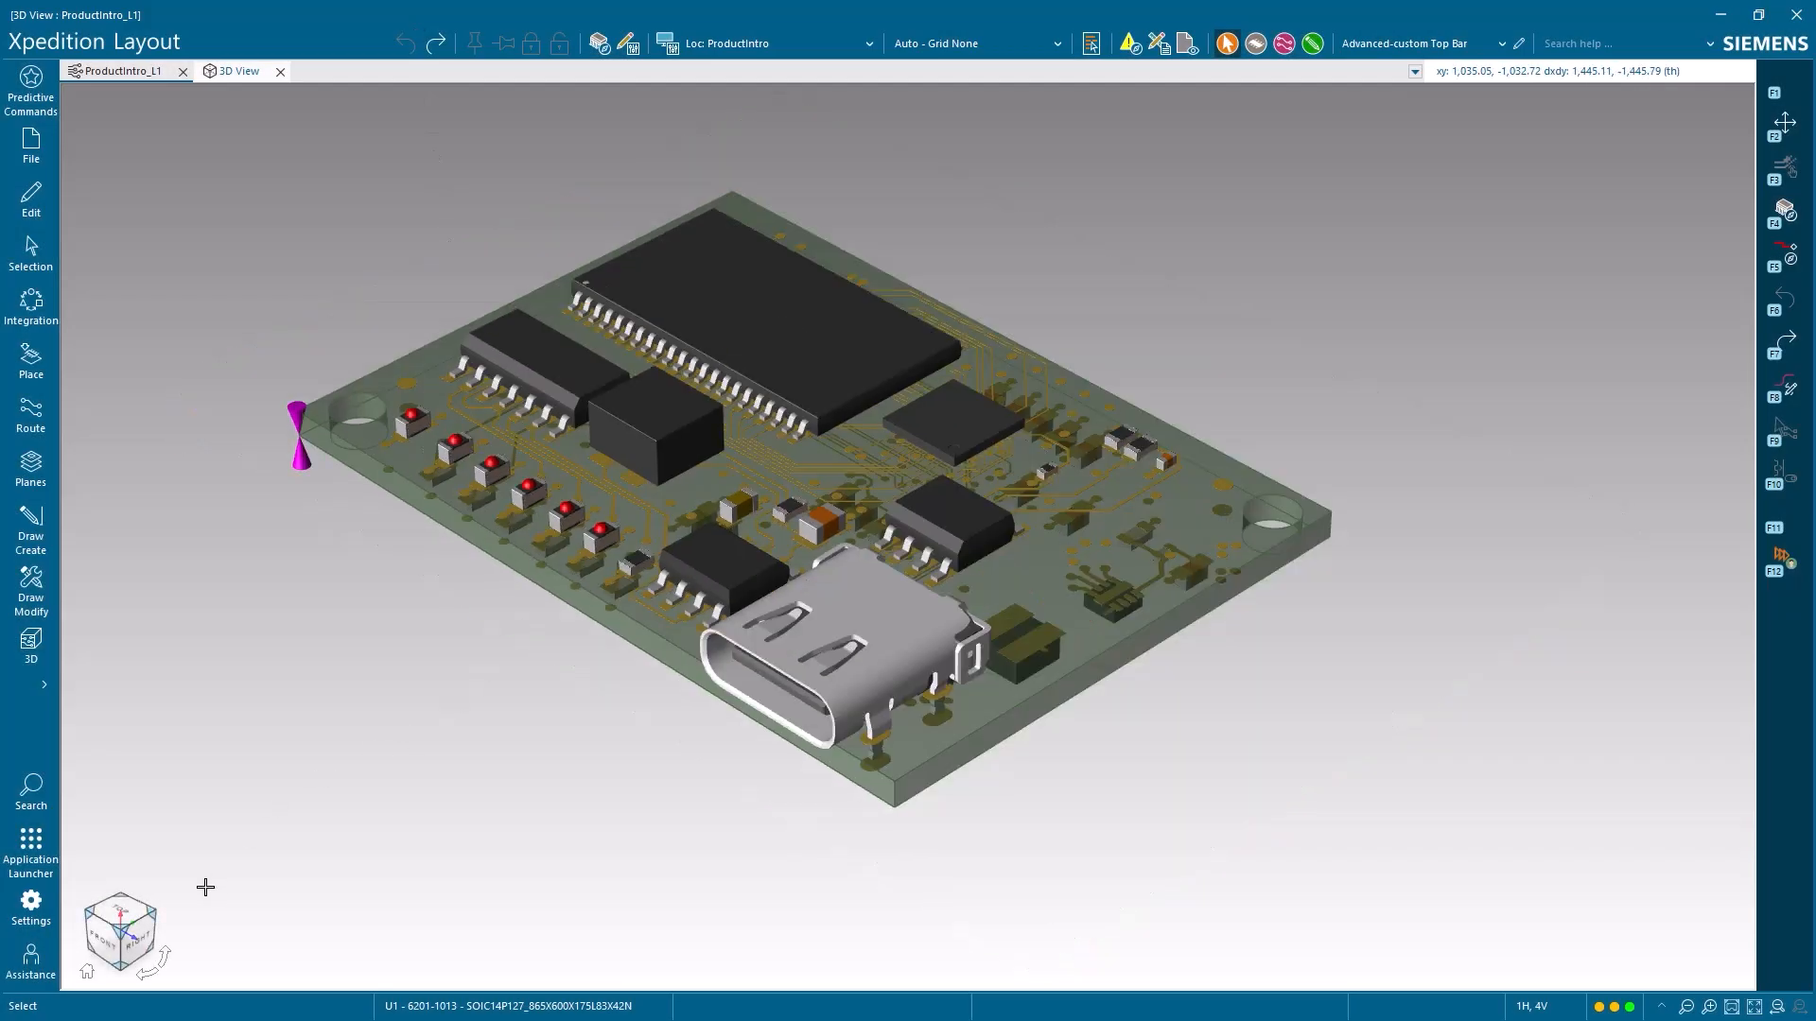
Delete LED CR2 in the 2D layout of ProductIntro and inspect the board without it in the 3D view
drag(133, 944, 128, 903)
click(90, 969)
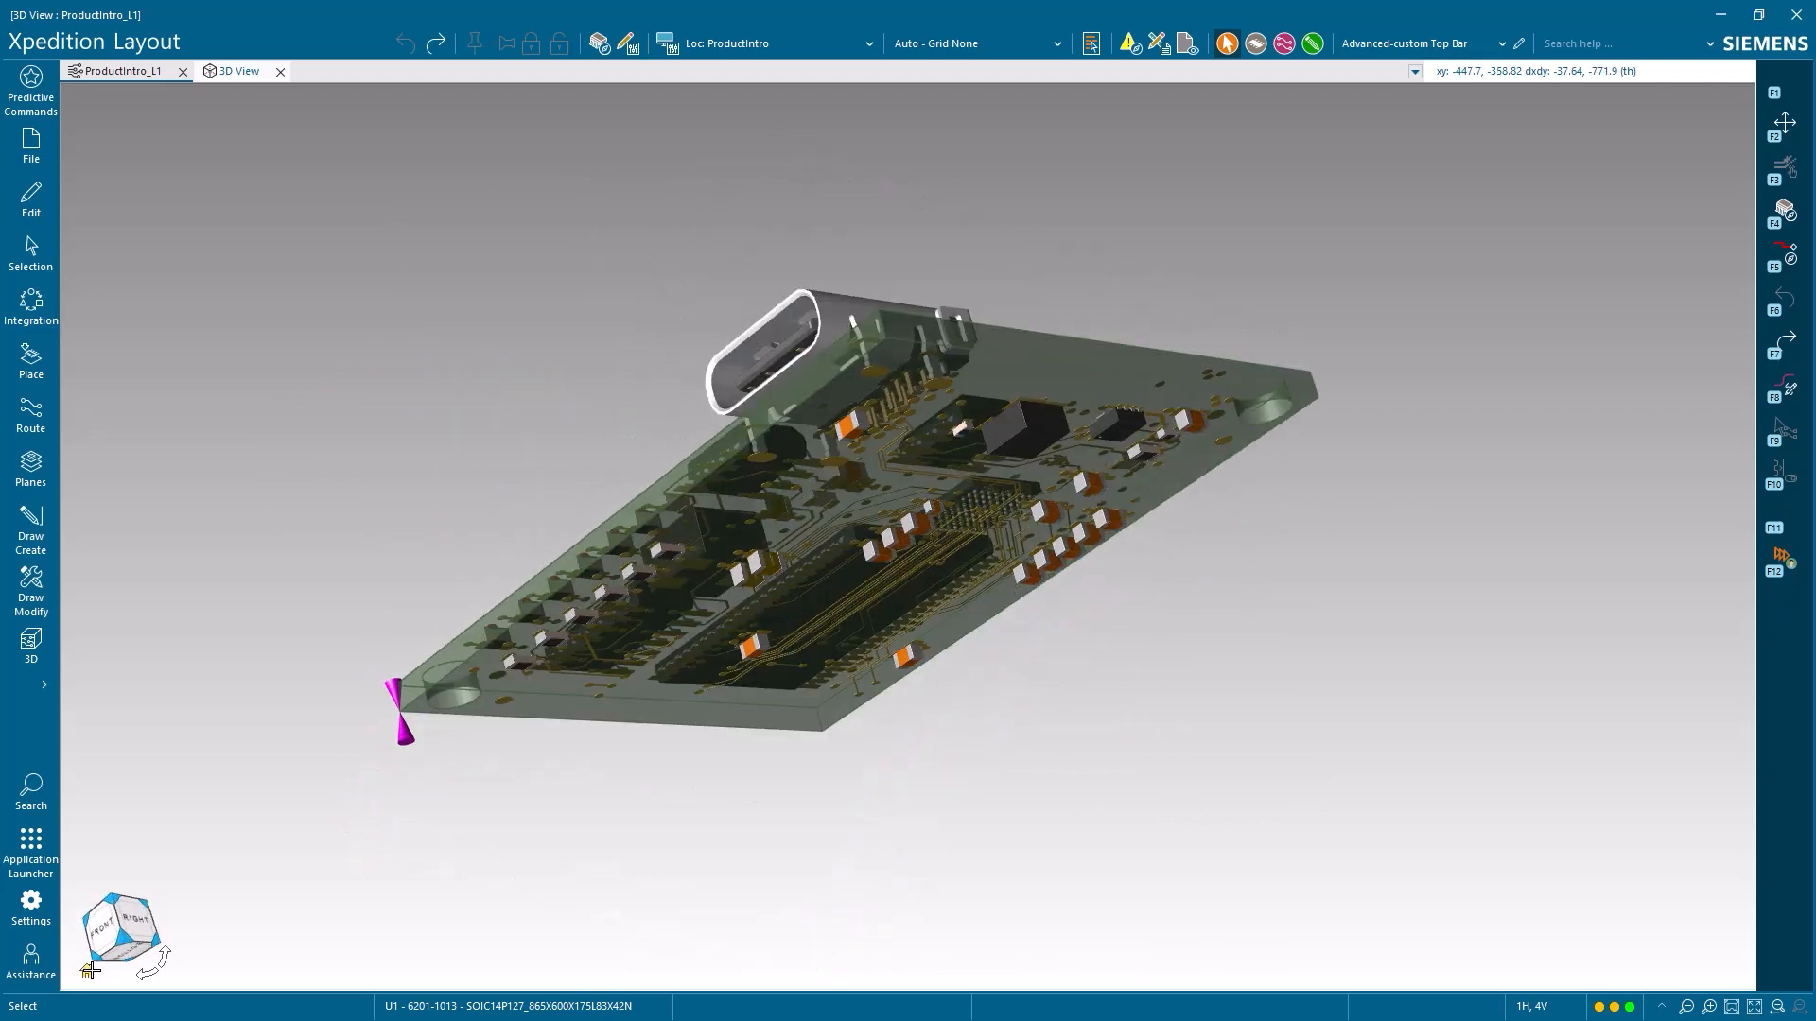
click(1752, 1004)
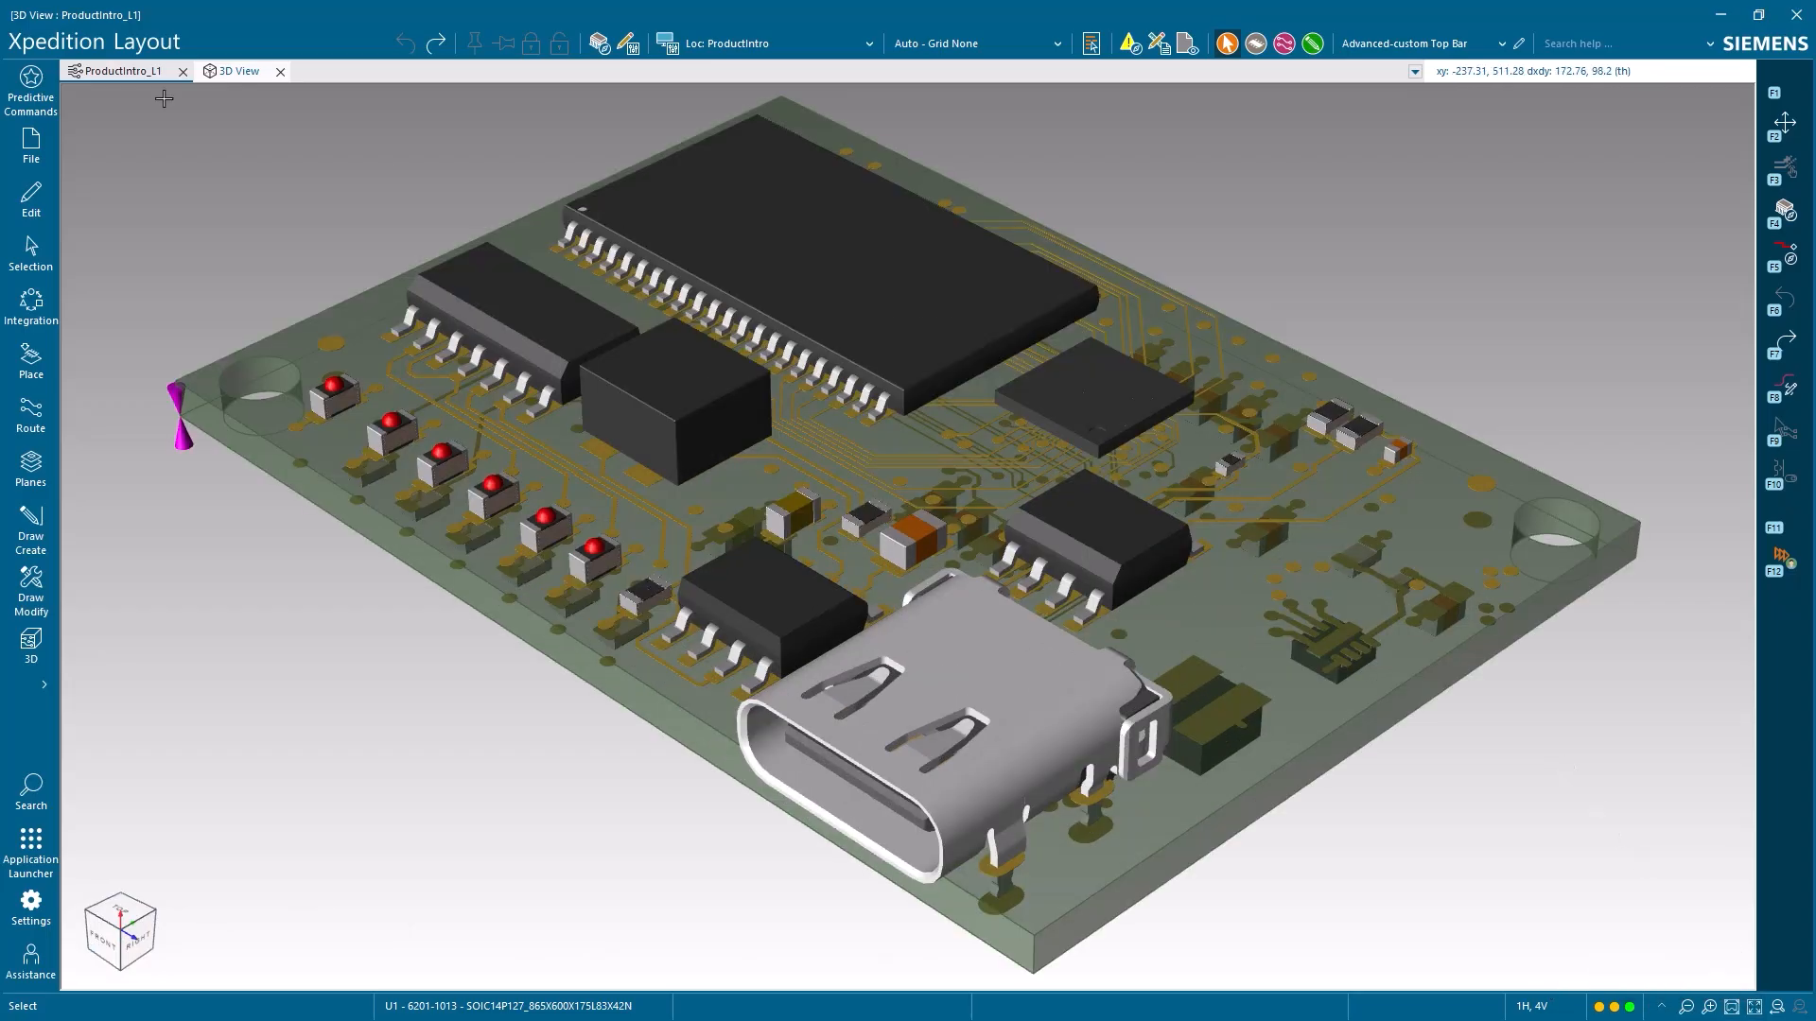
click(150, 72)
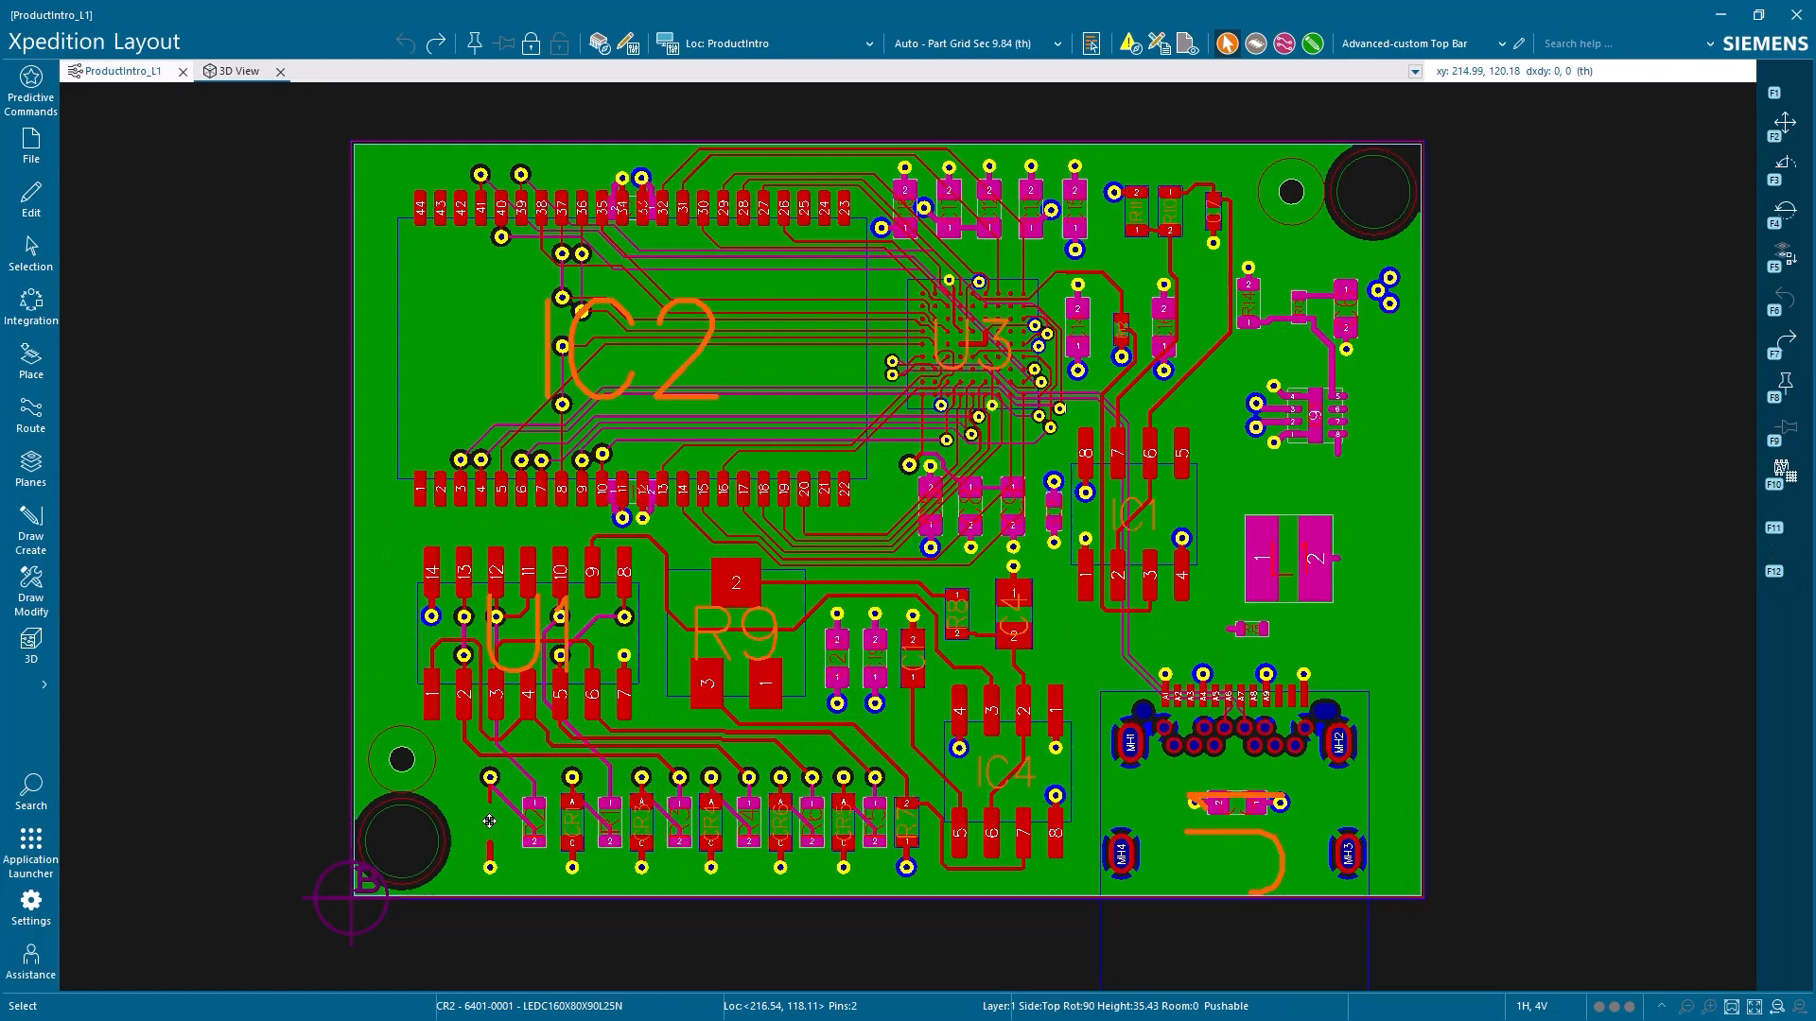
click(246, 78)
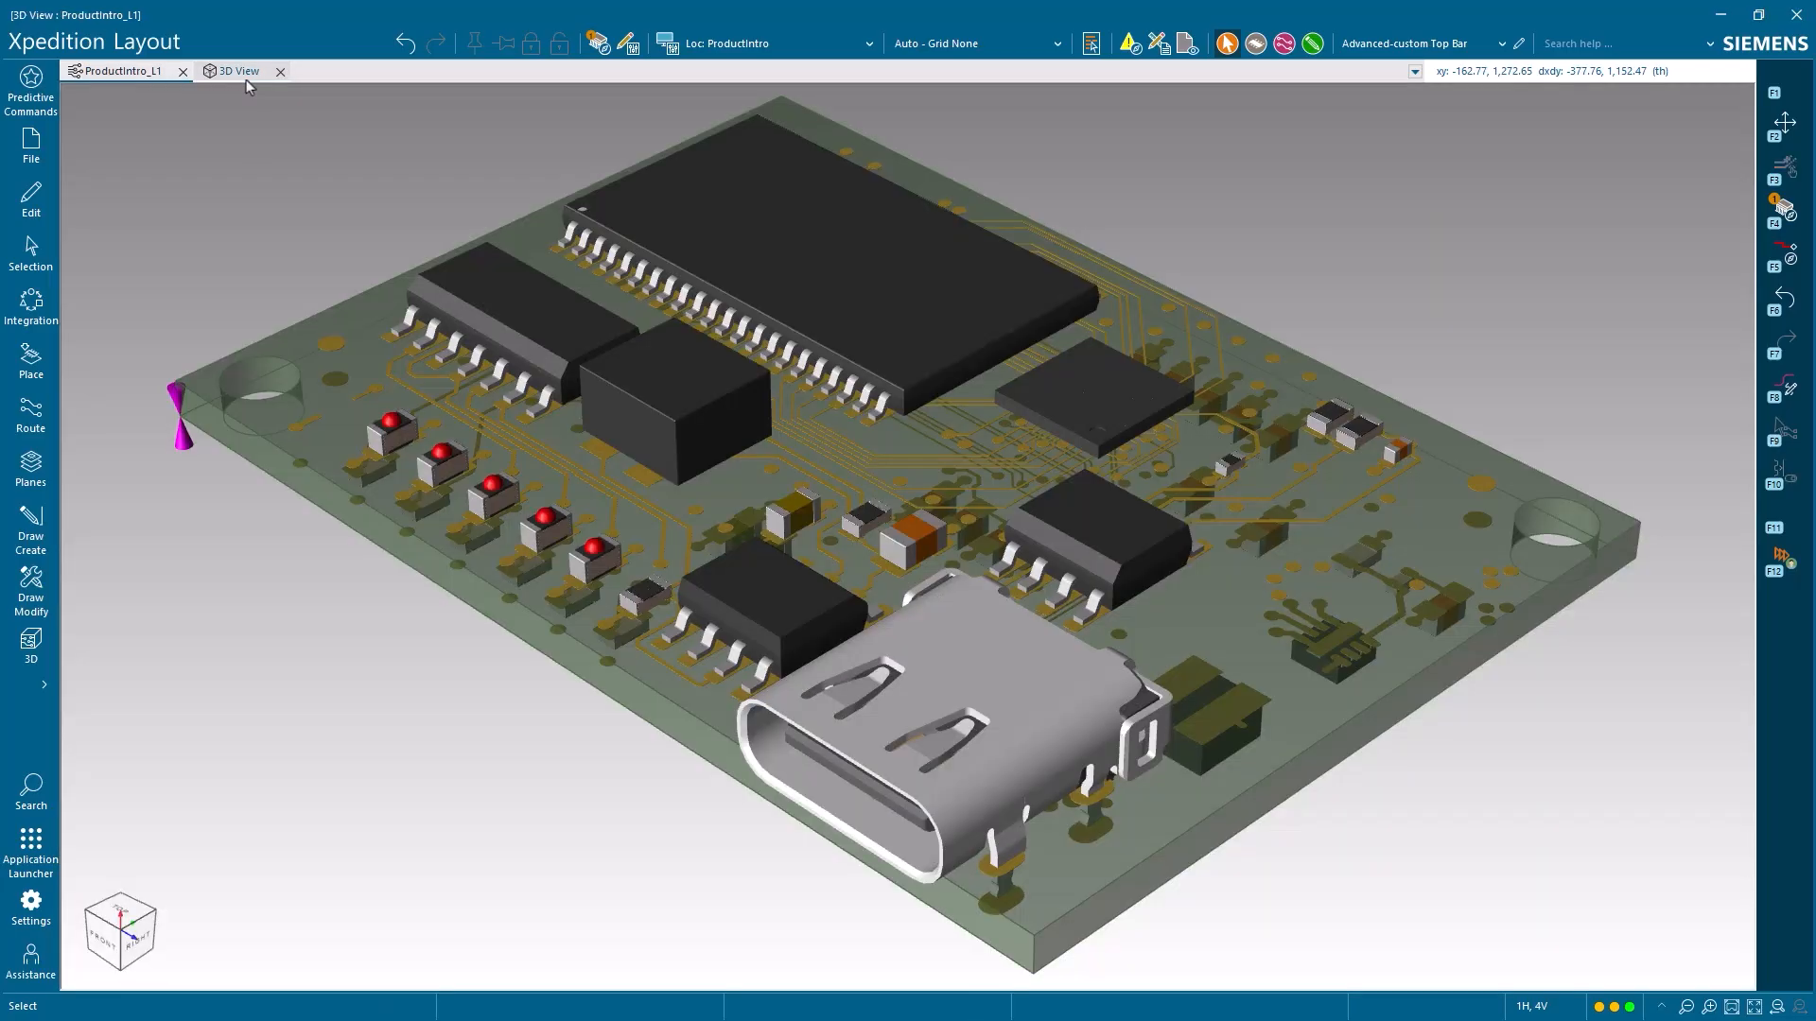
scroll(322, 392, up, 5)
scroll(321, 391, up, 2)
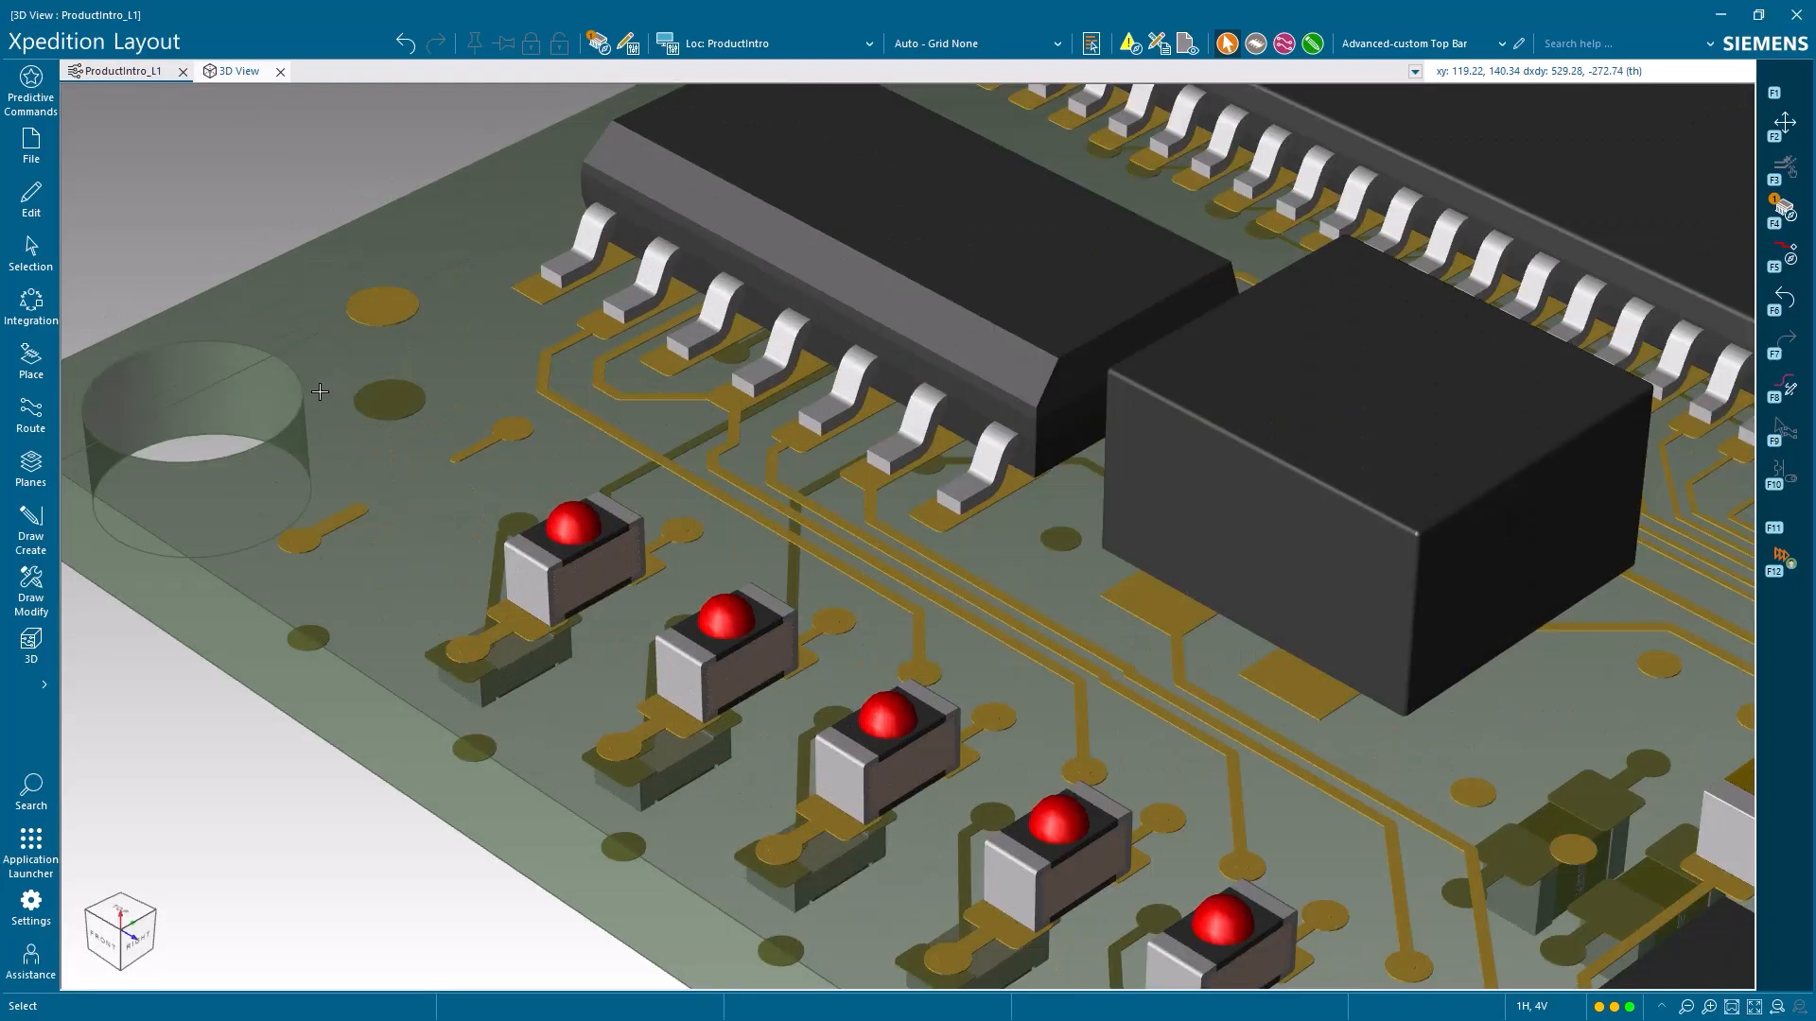
scroll(321, 391, down, 2)
scroll(321, 392, down, 2)
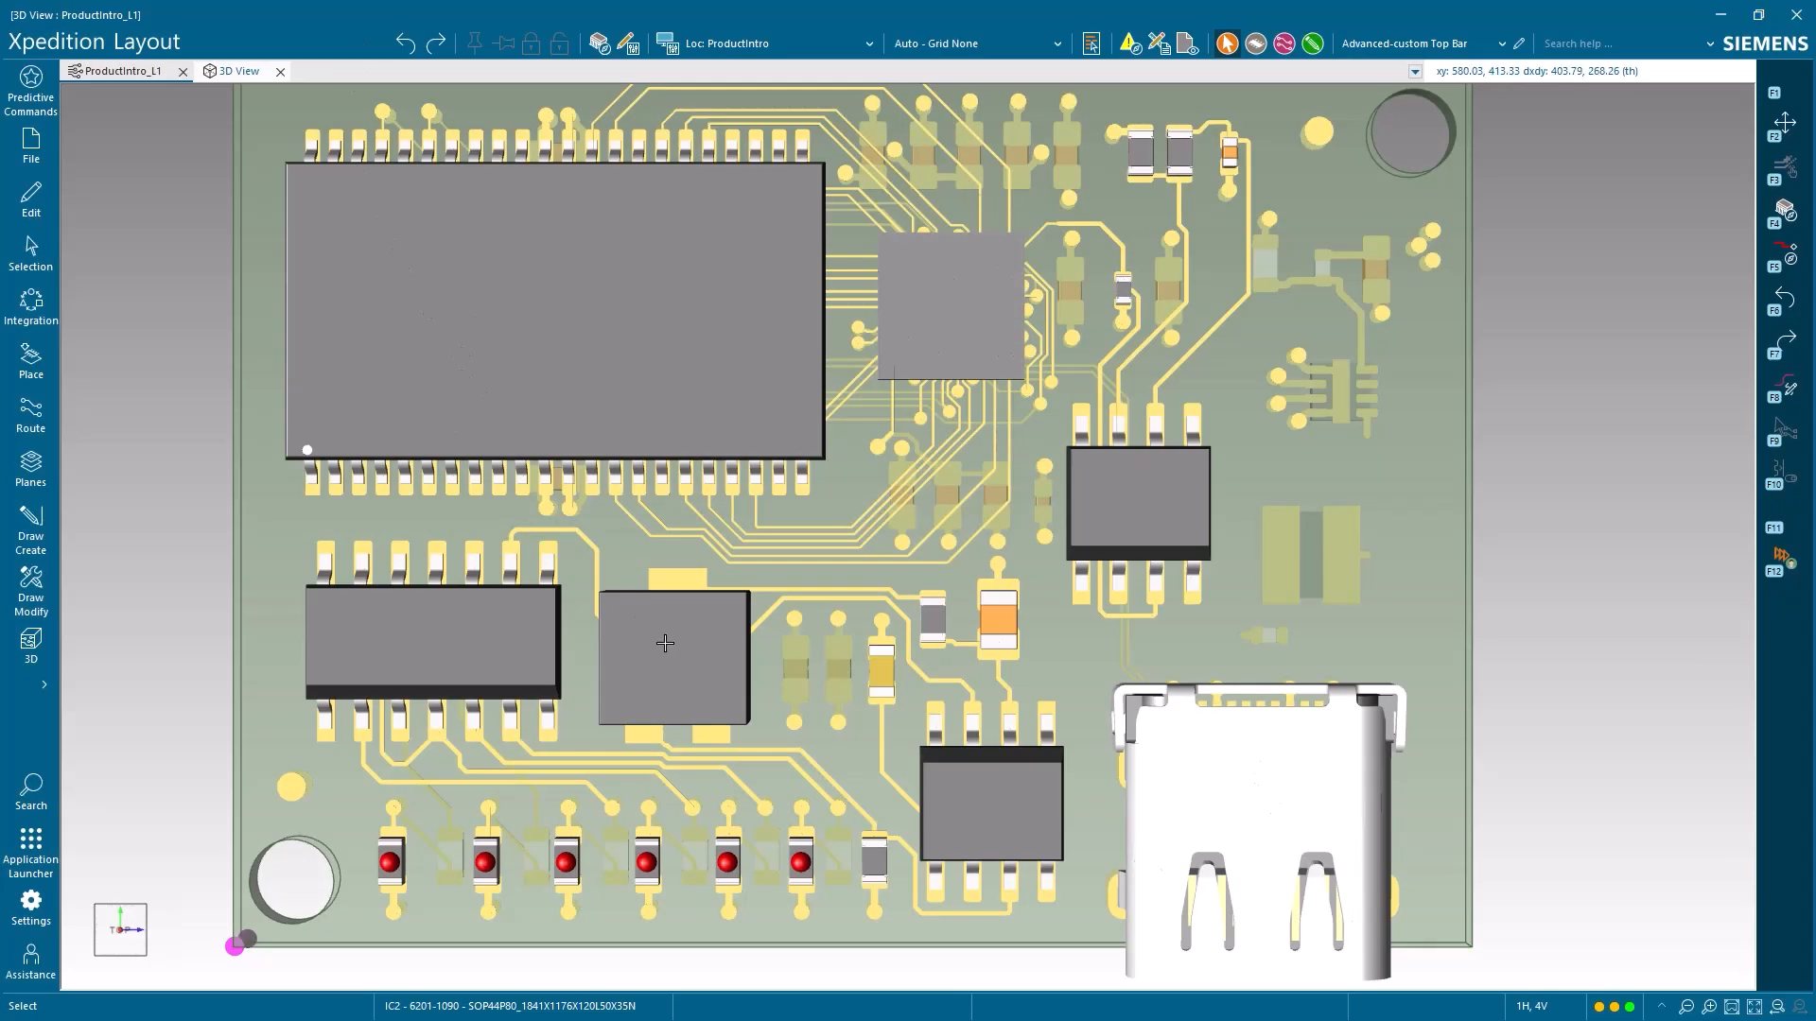
Try moving component R9 in the 3D view, first toward U1 and then over the row of LEDs
mouse_move(669, 654)
mouse_move(669, 654)
mouse_down()
mouse_move(689, 759)
mouse_move(649, 709)
mouse_move(646, 643)
mouse_up()
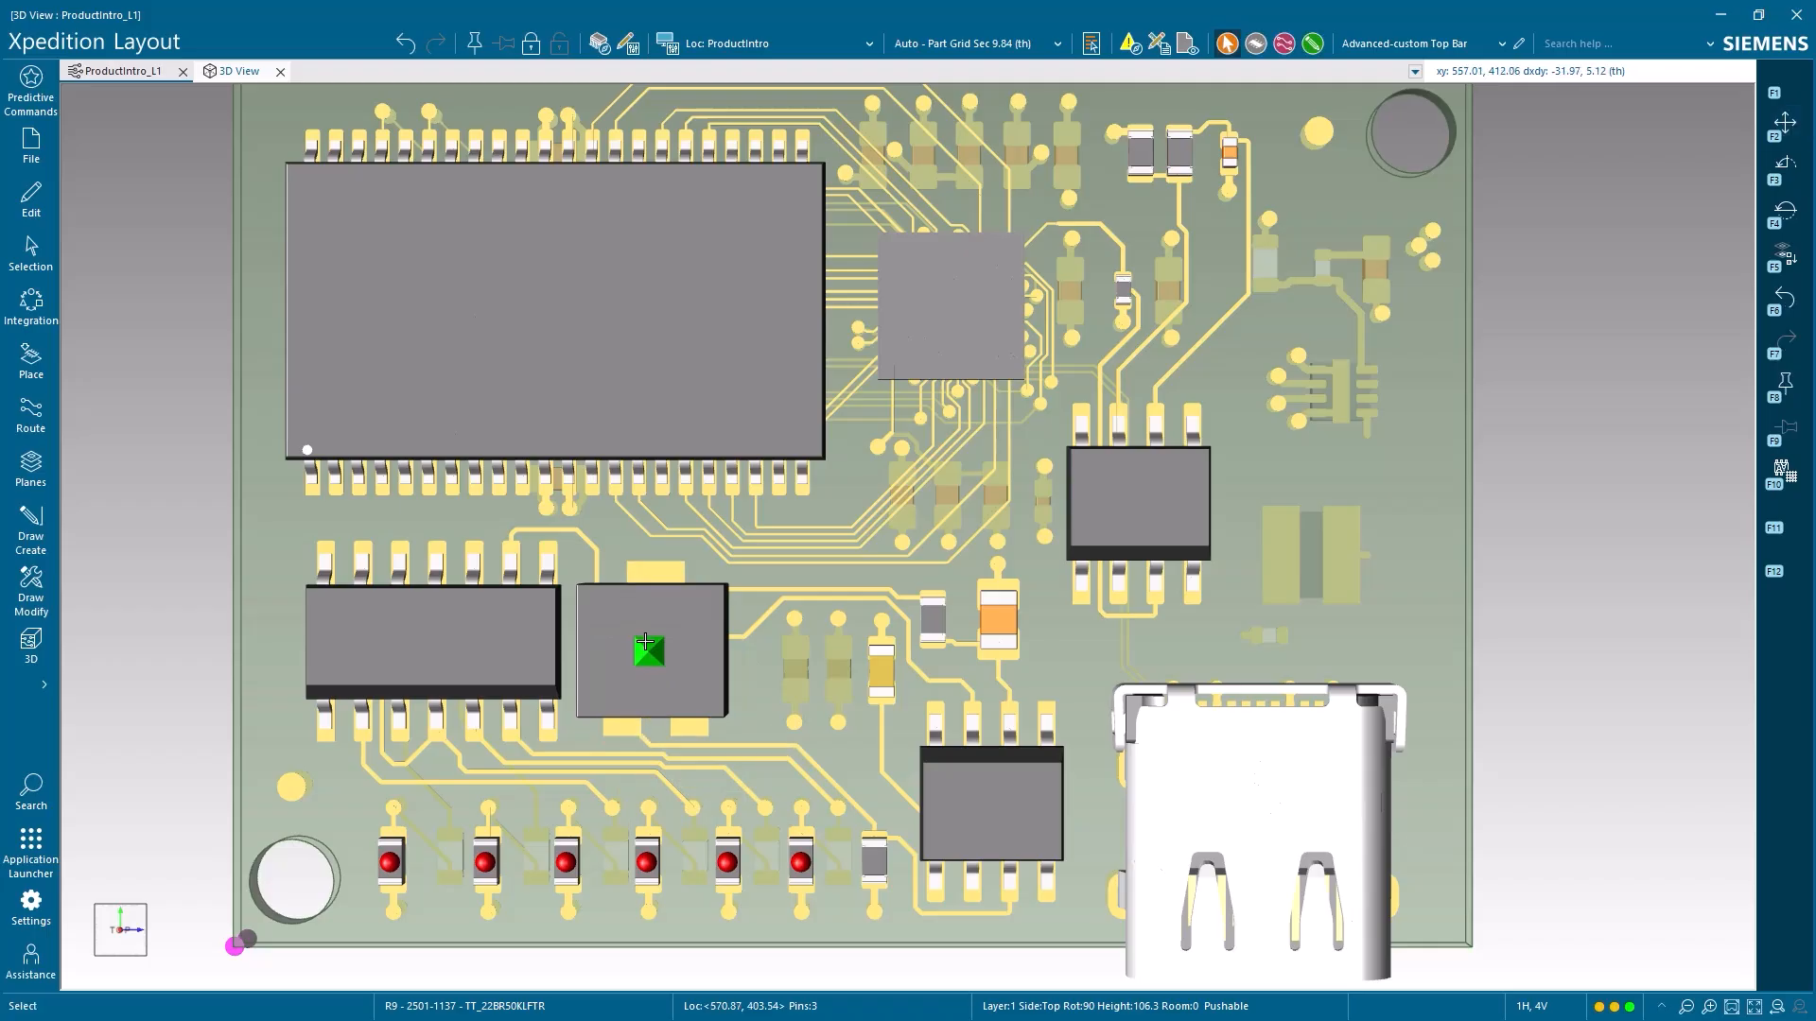
mouse_move(119, 934)
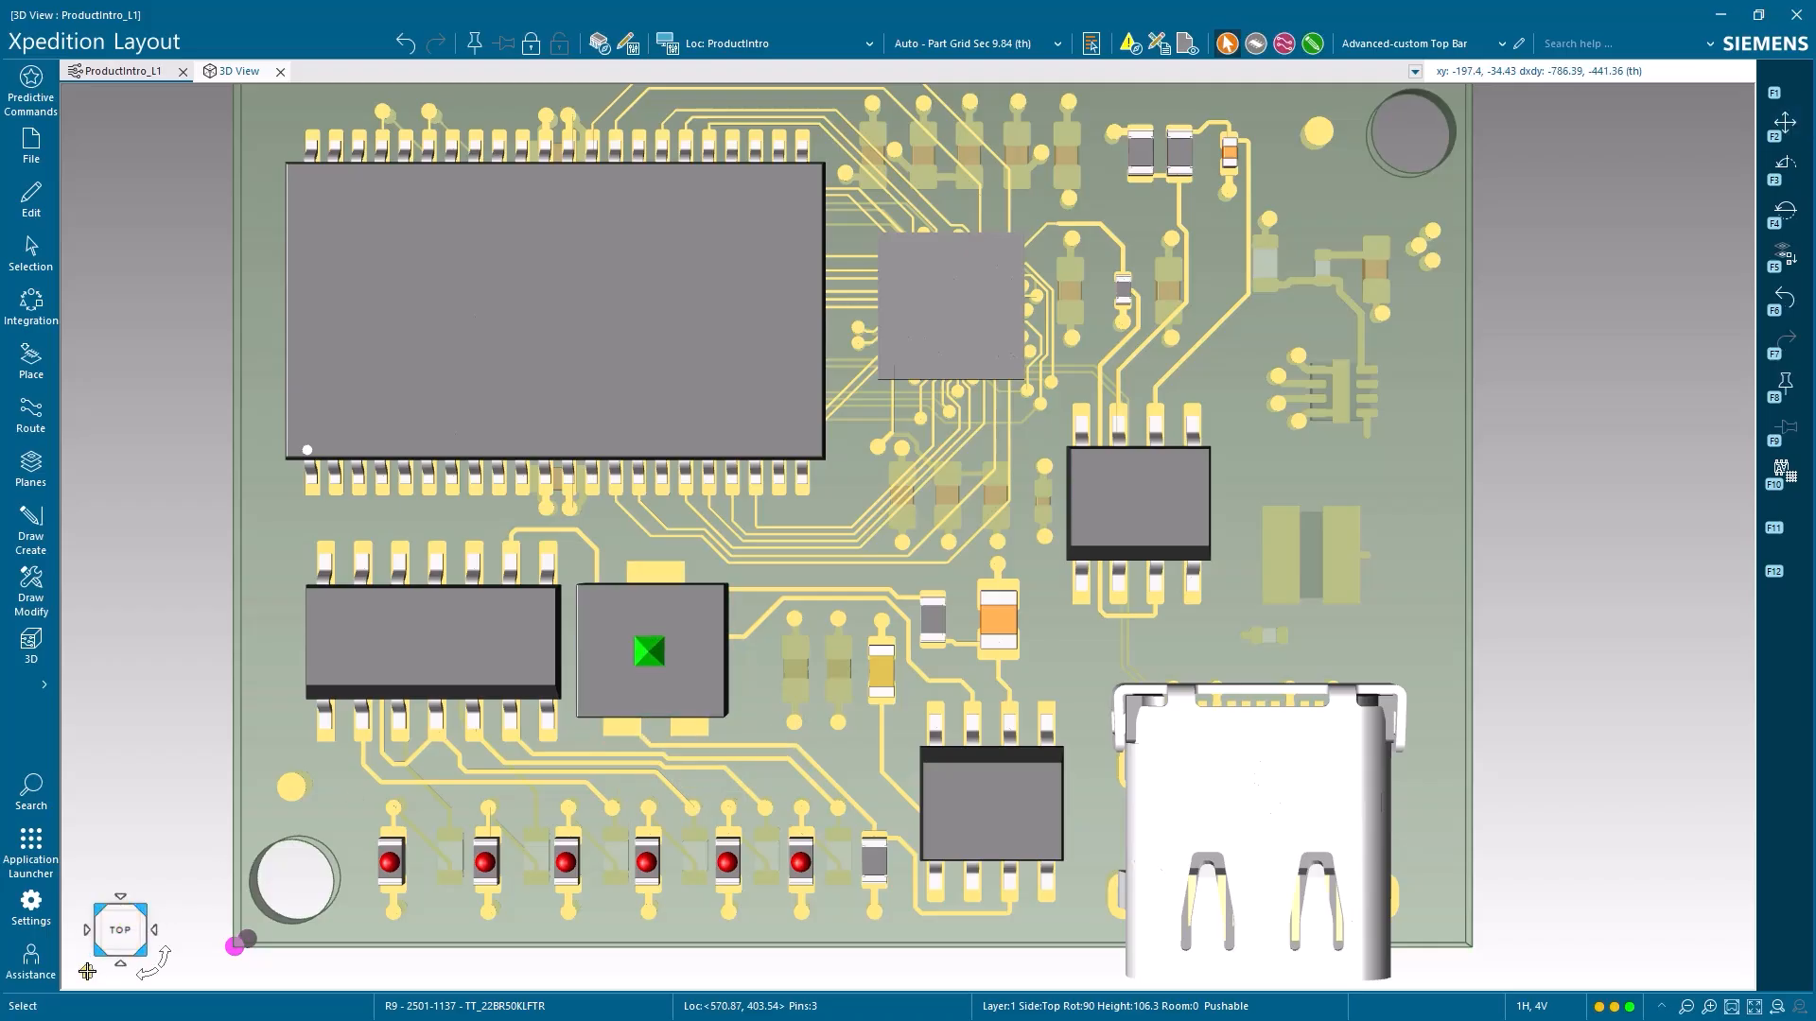
click(87, 972)
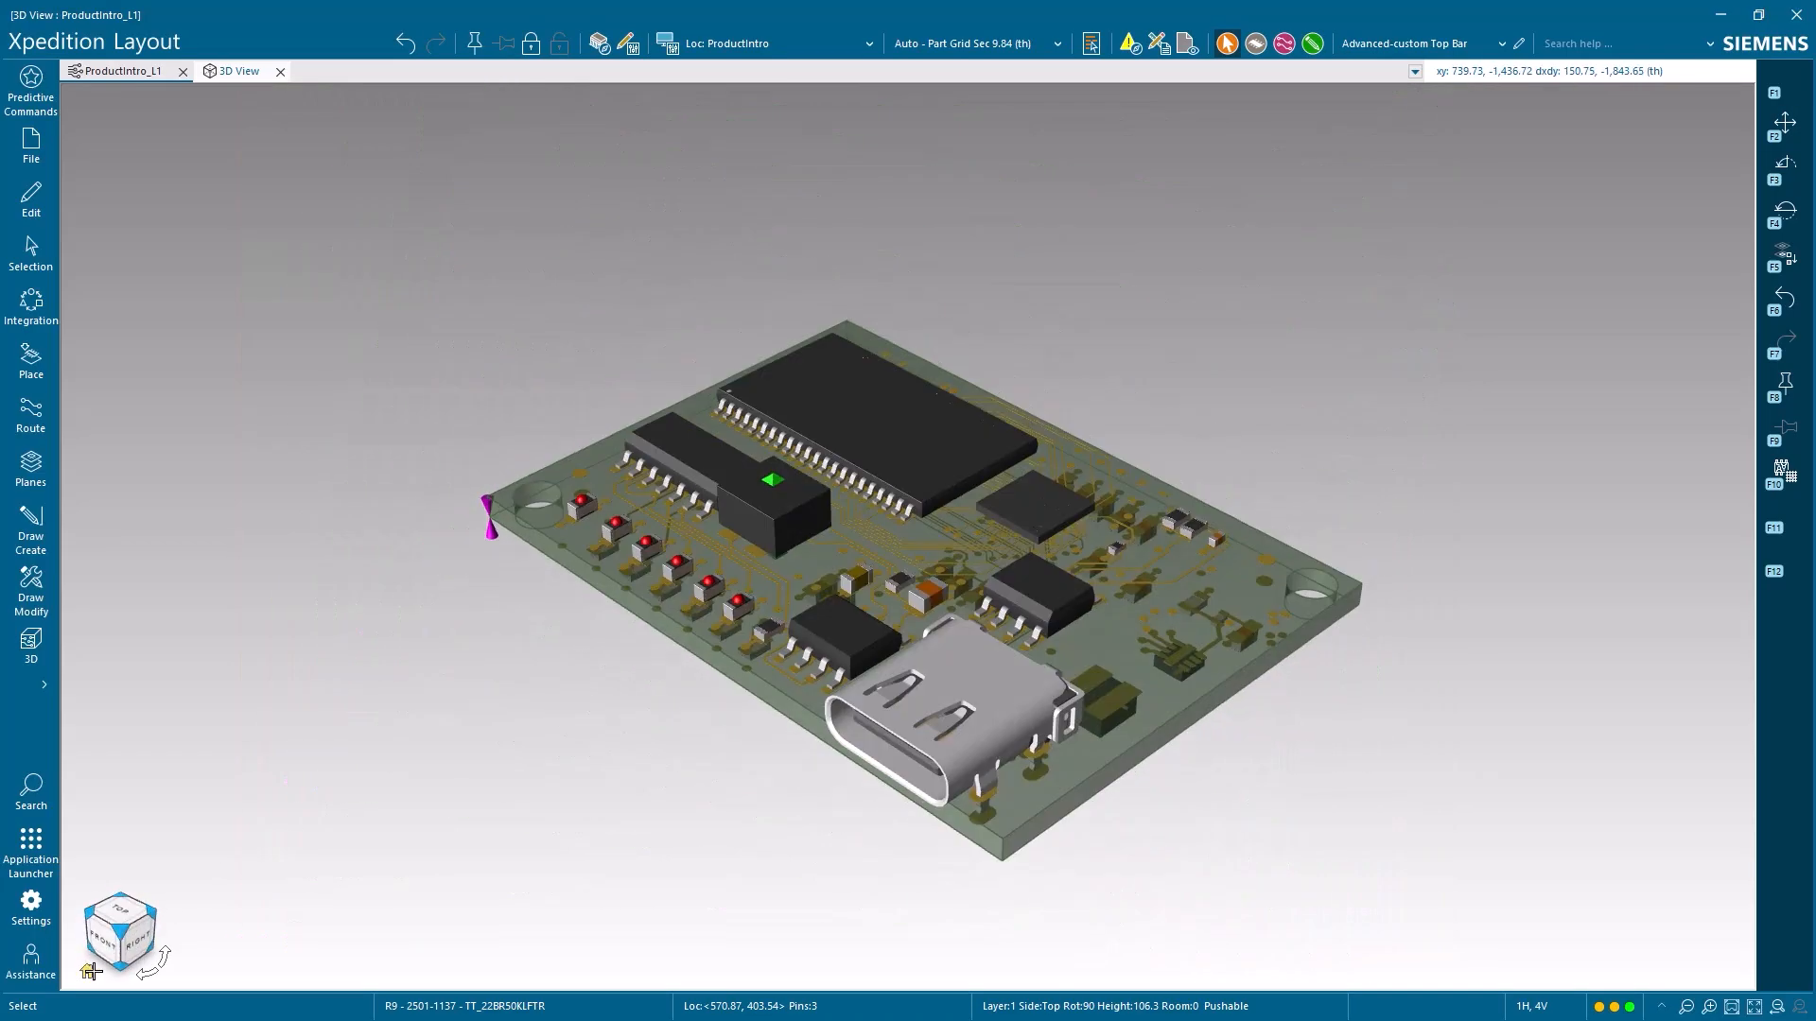
click(1752, 1007)
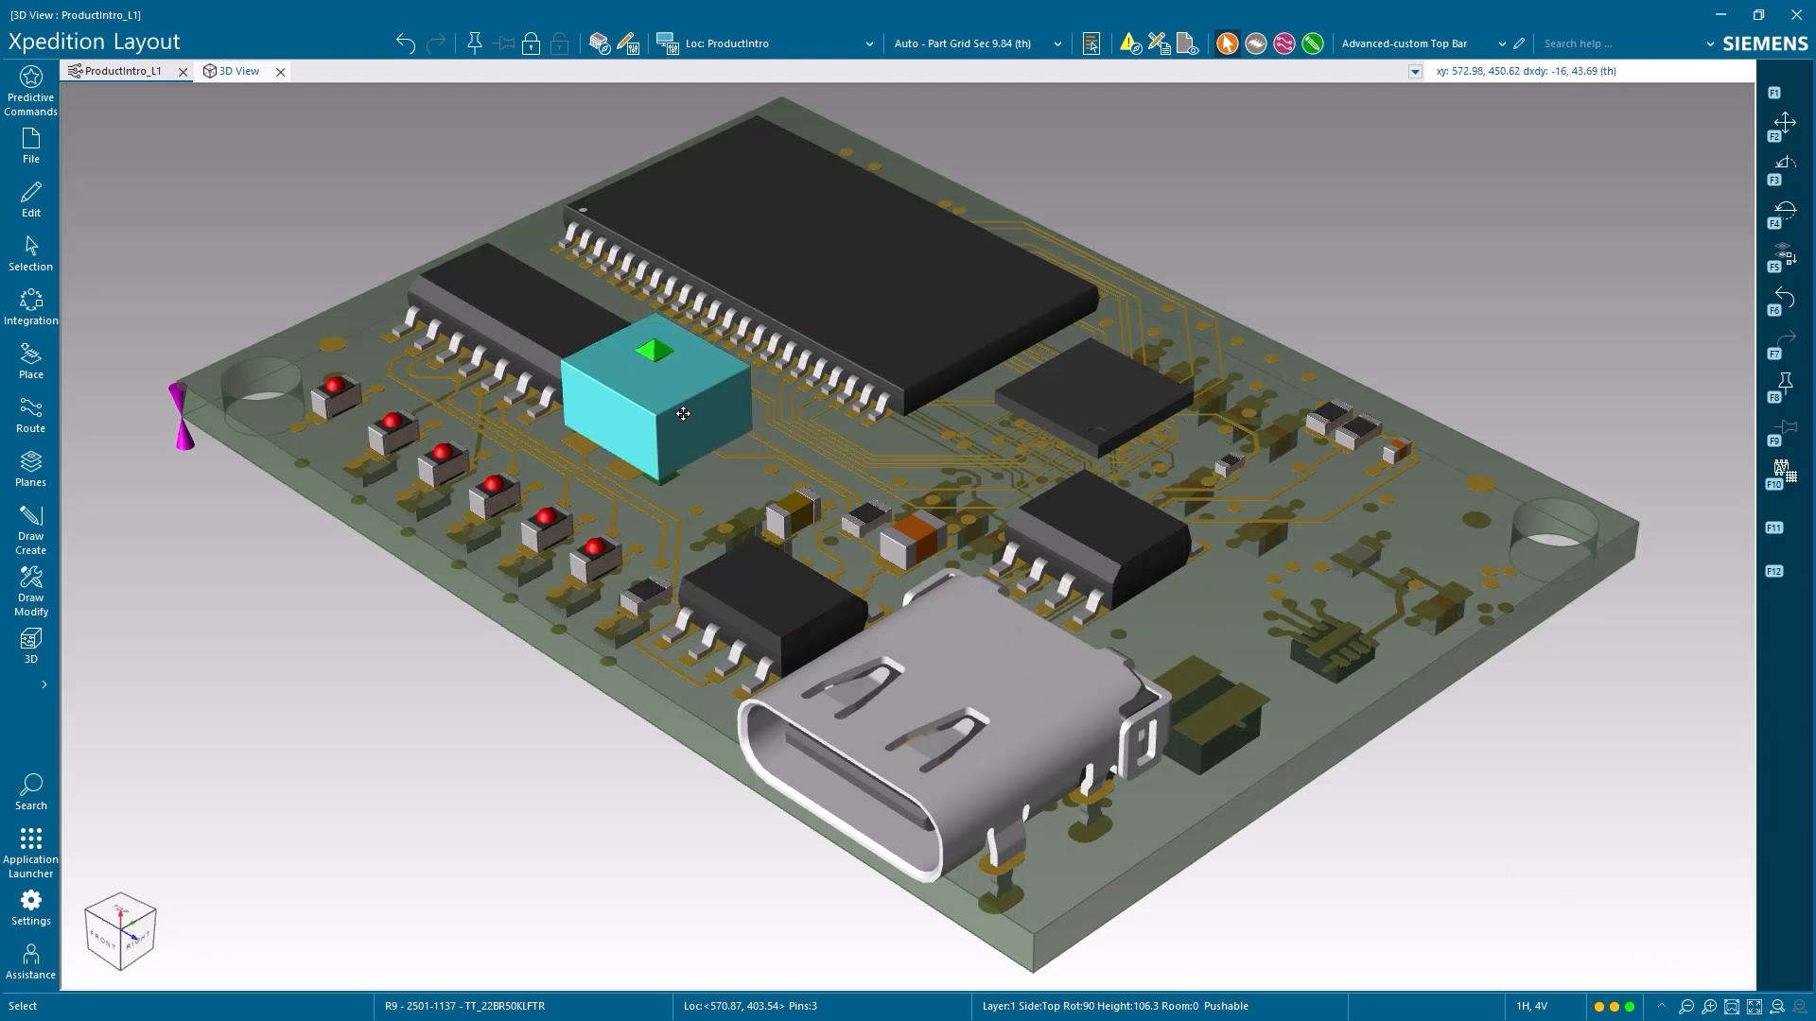
drag(669, 391, 579, 436)
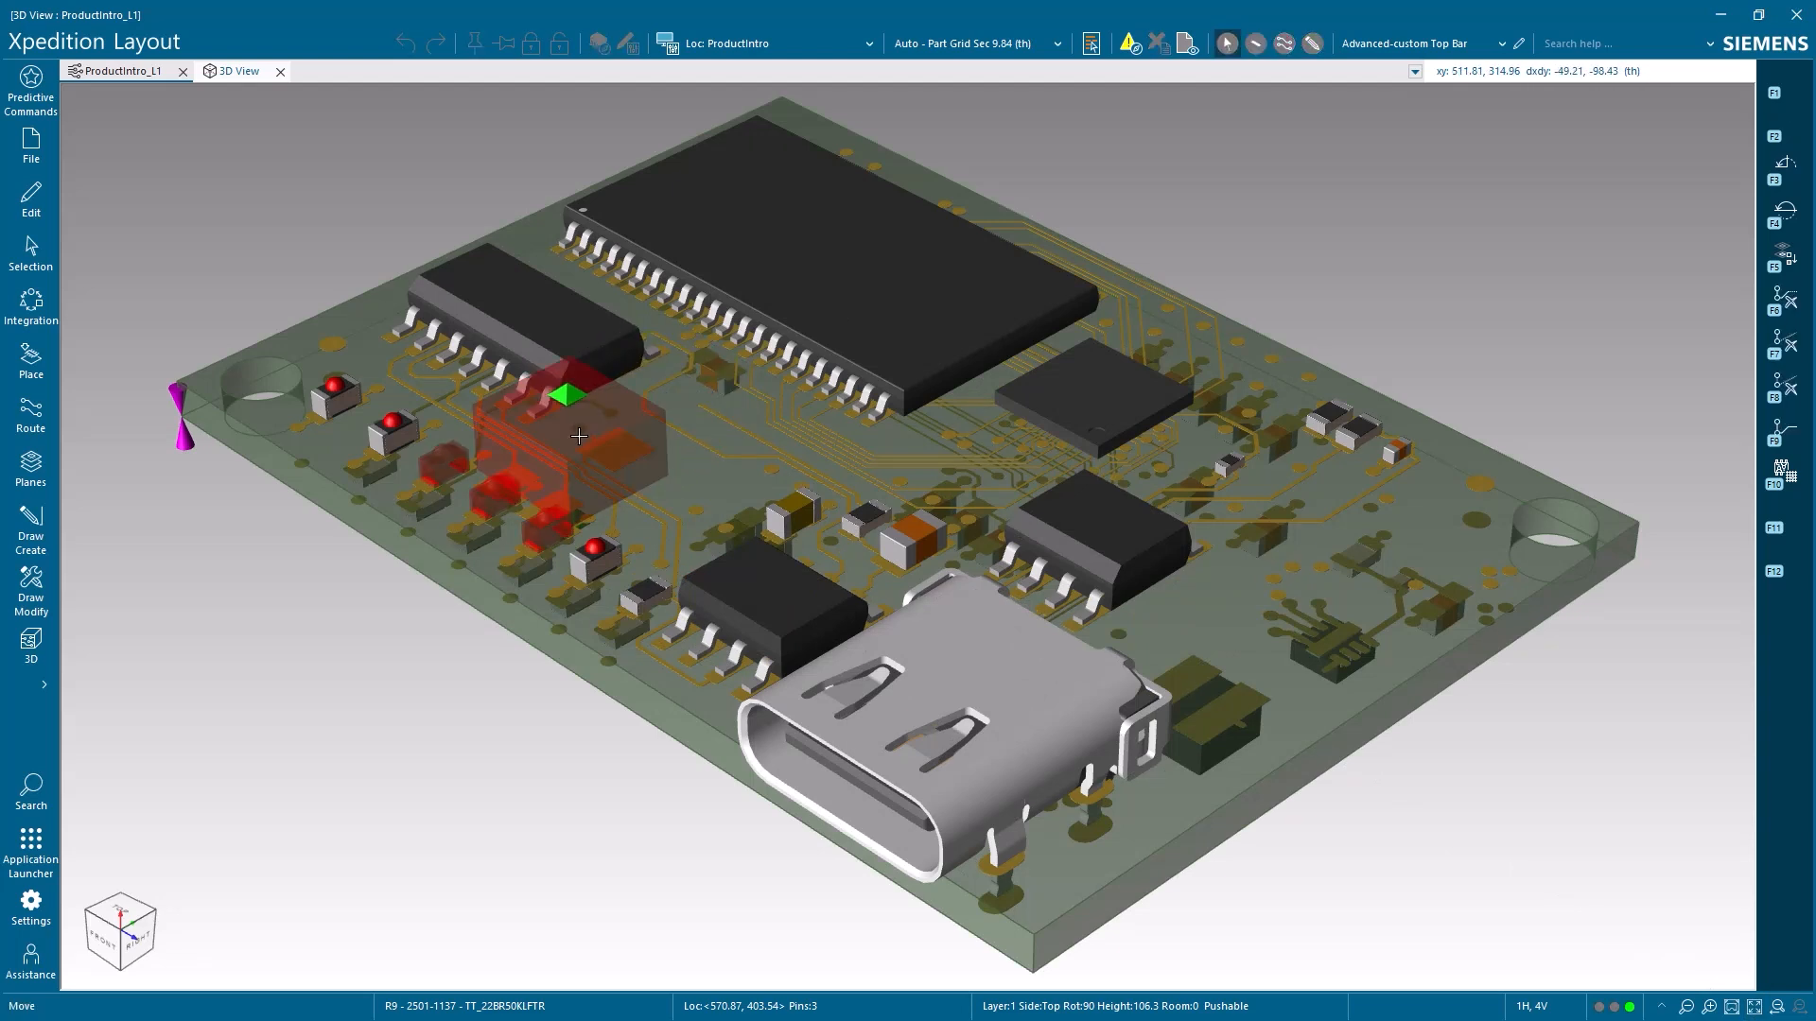
click(579, 436)
Shift LED CR2 toward its neighbouring LED in the 3D view, to X 255.91, Y 118.11 th
drag(333, 401, 349, 408)
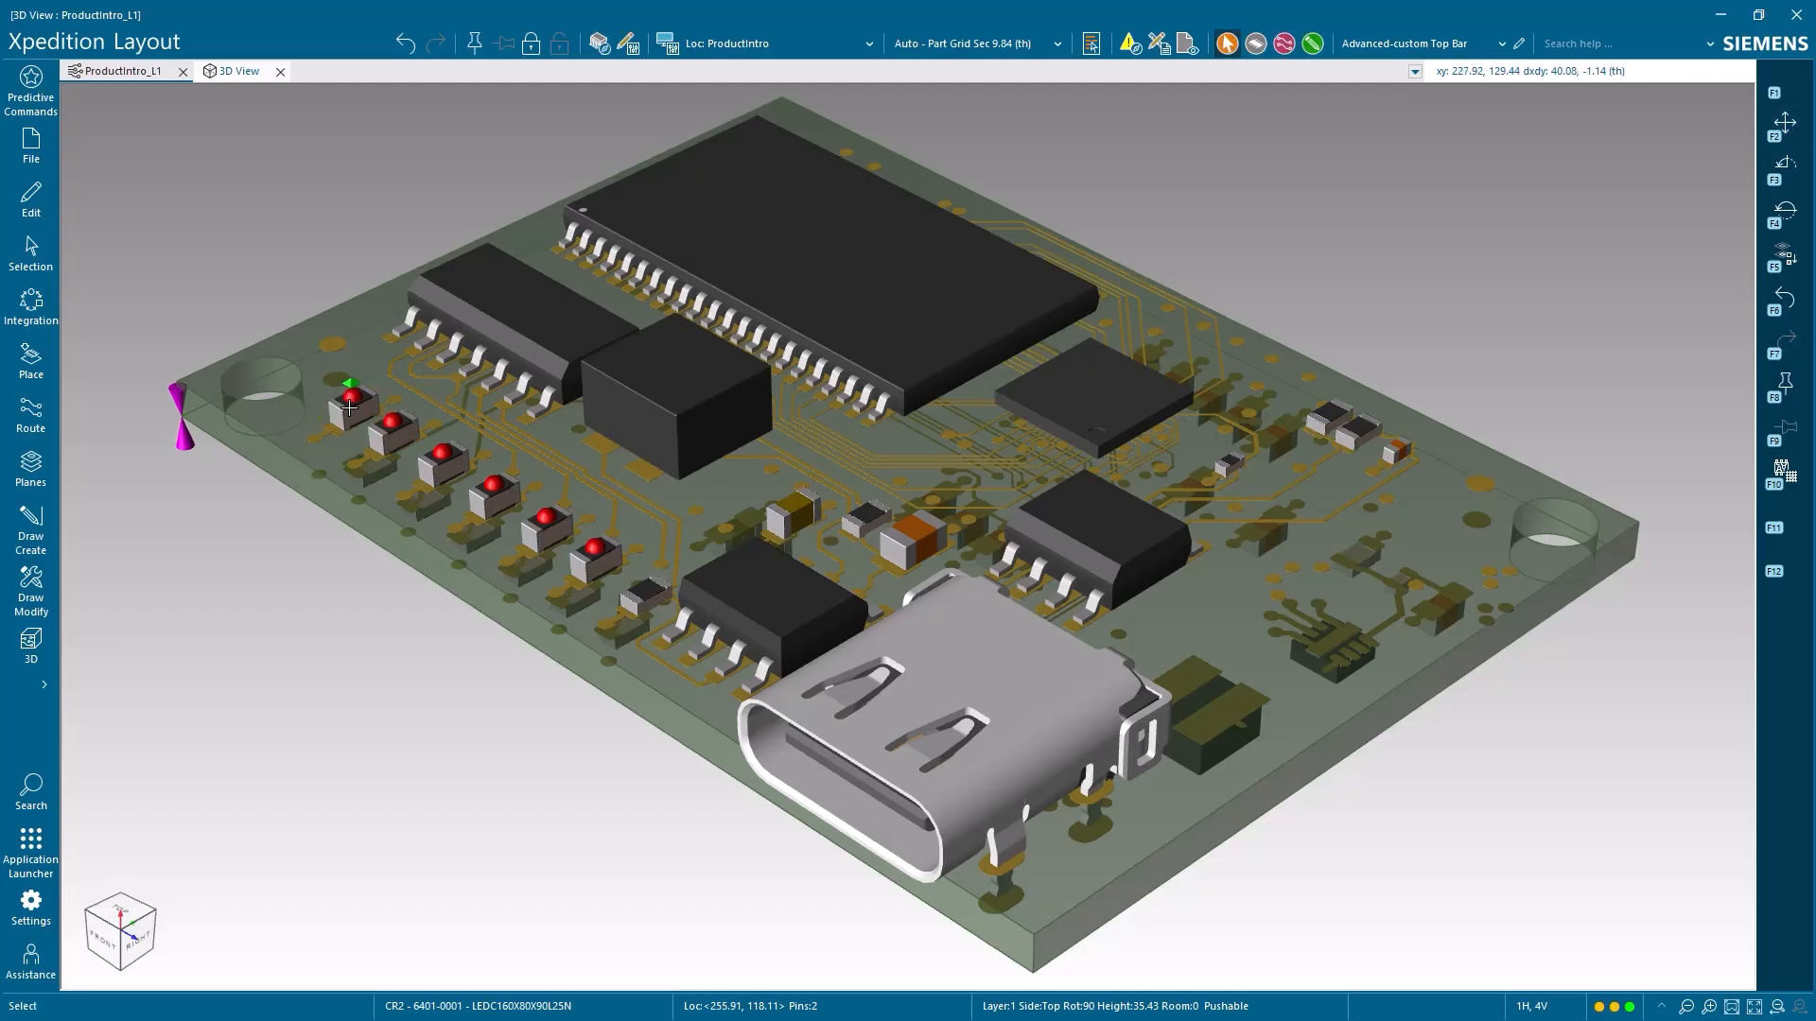
click(31, 645)
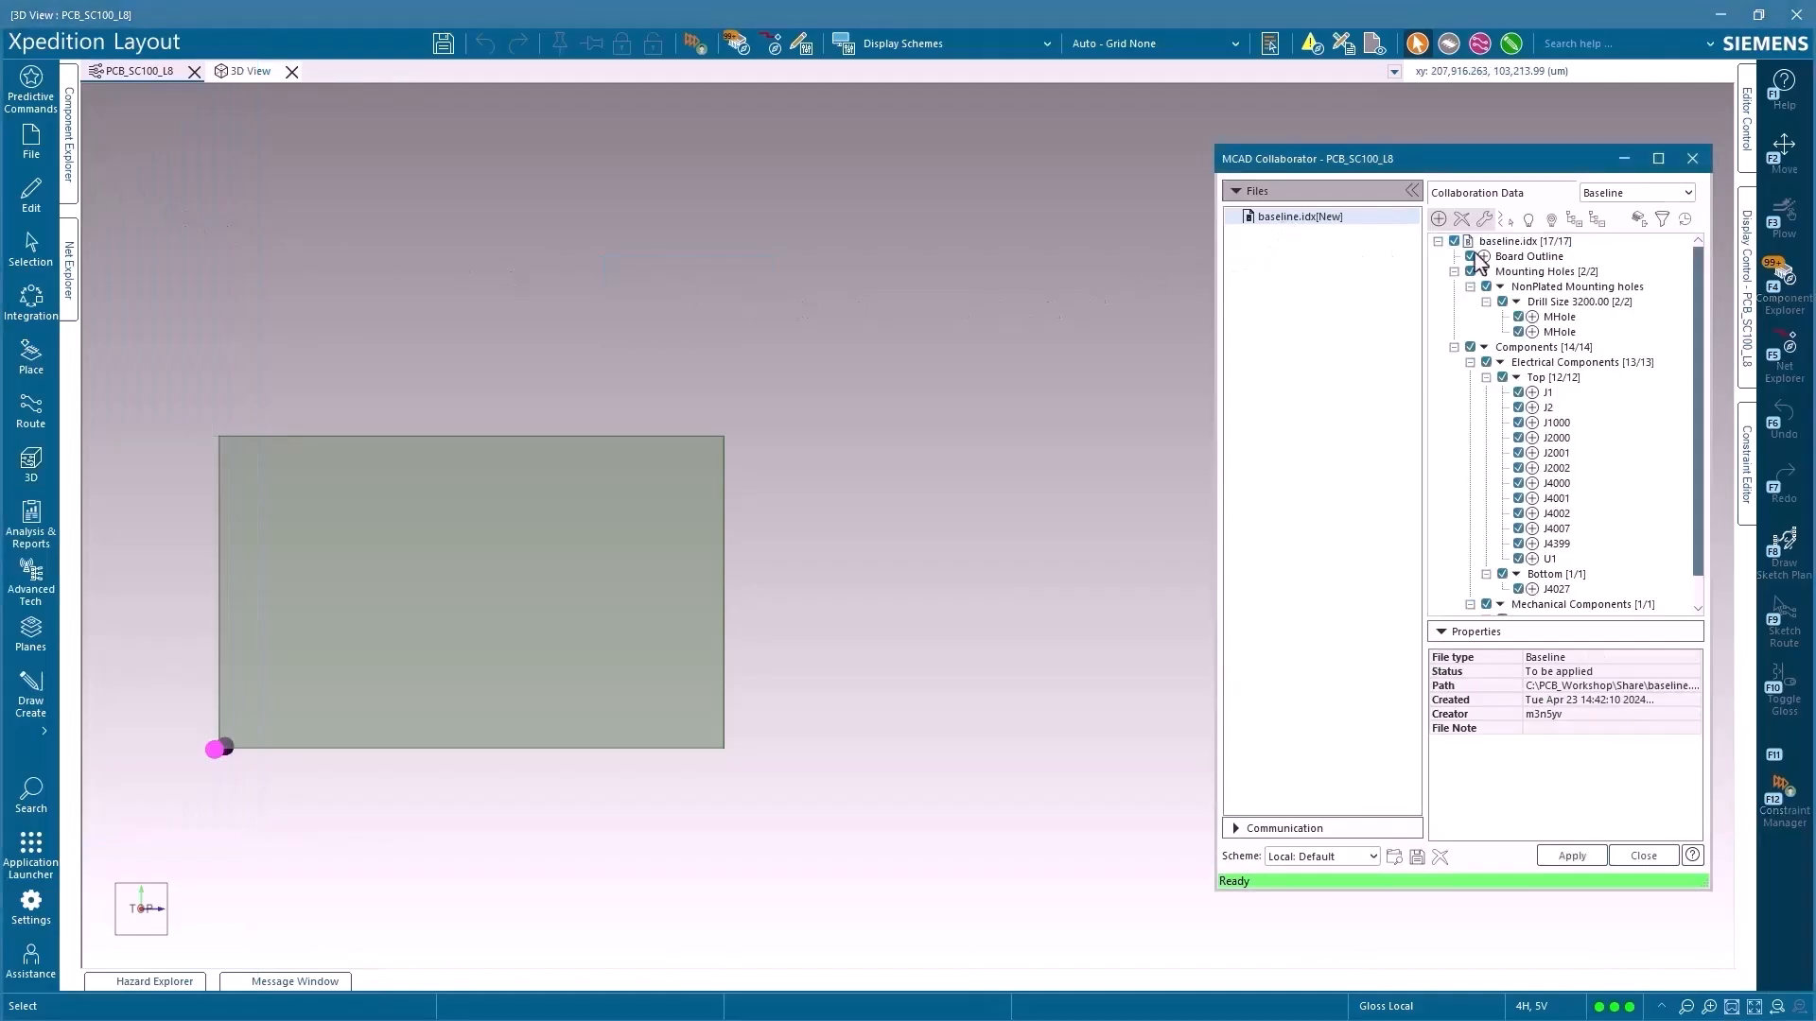
Apply all items of the baseline.idx mechanical baseline to the PCB_SC100_L8 board, close MCAD Collaborator and save the design
scroll(1557, 464, down, 1)
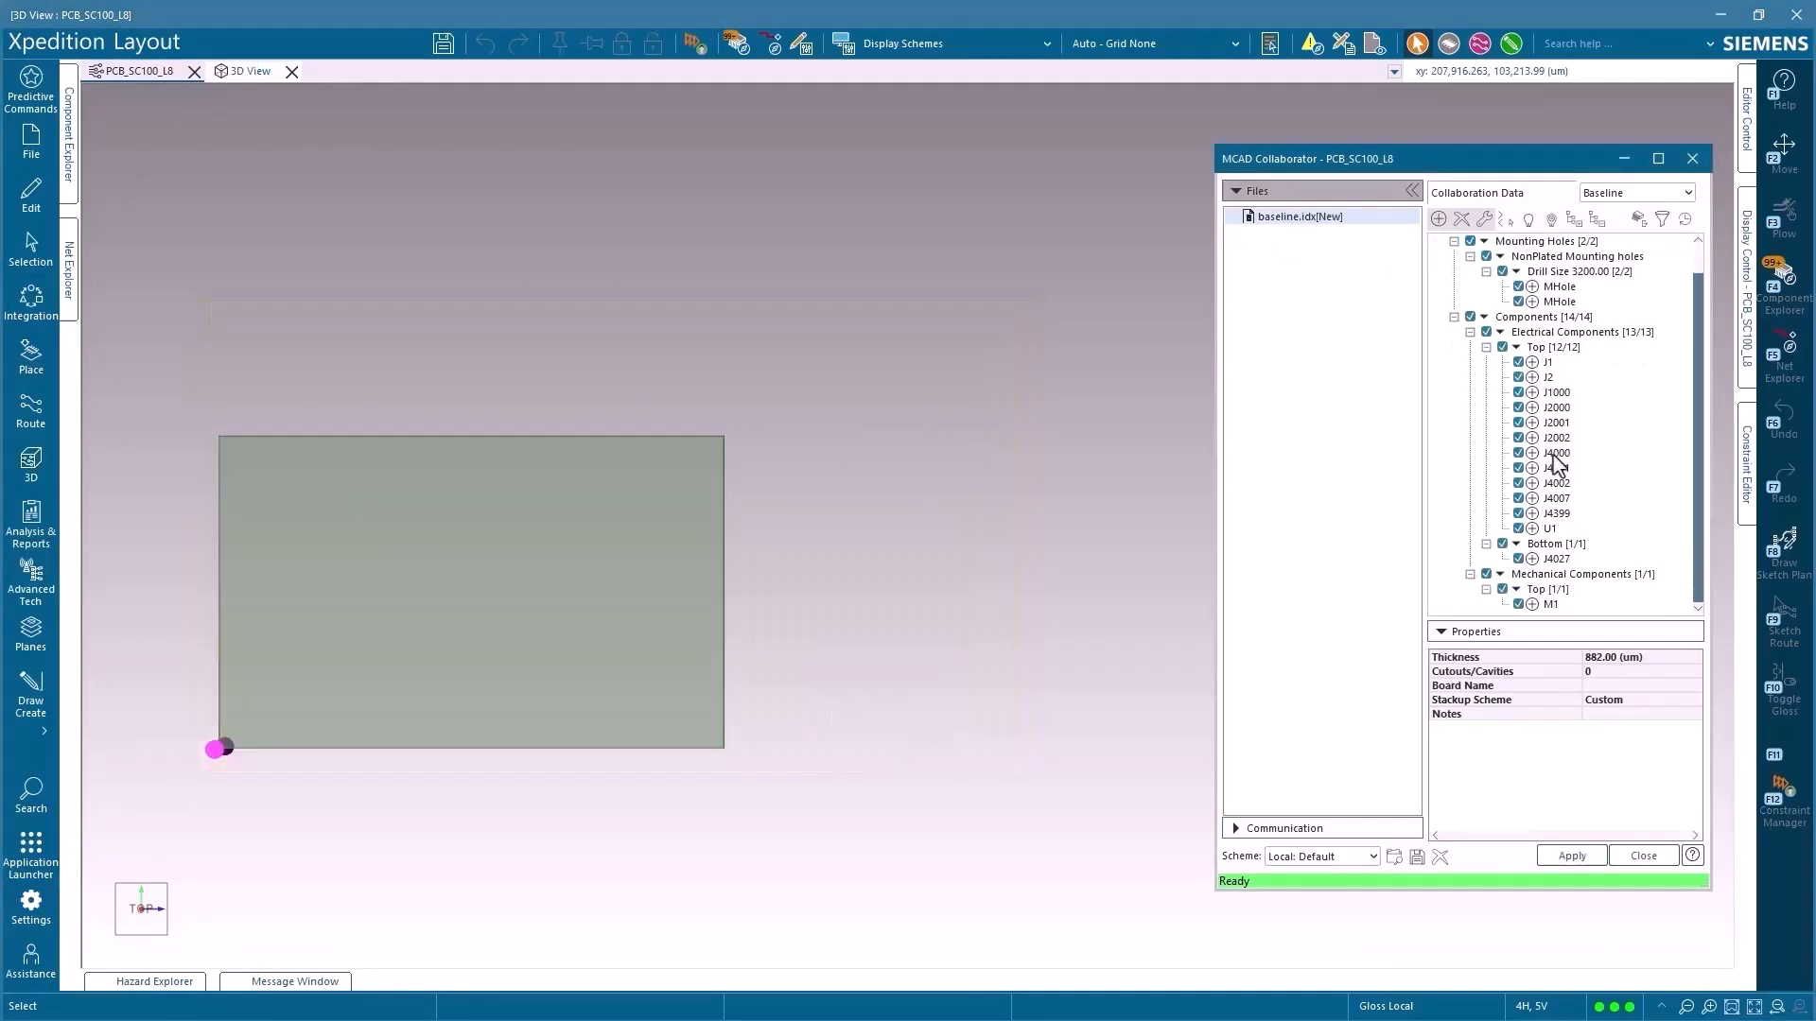
click(1572, 856)
click(1692, 159)
click(31, 139)
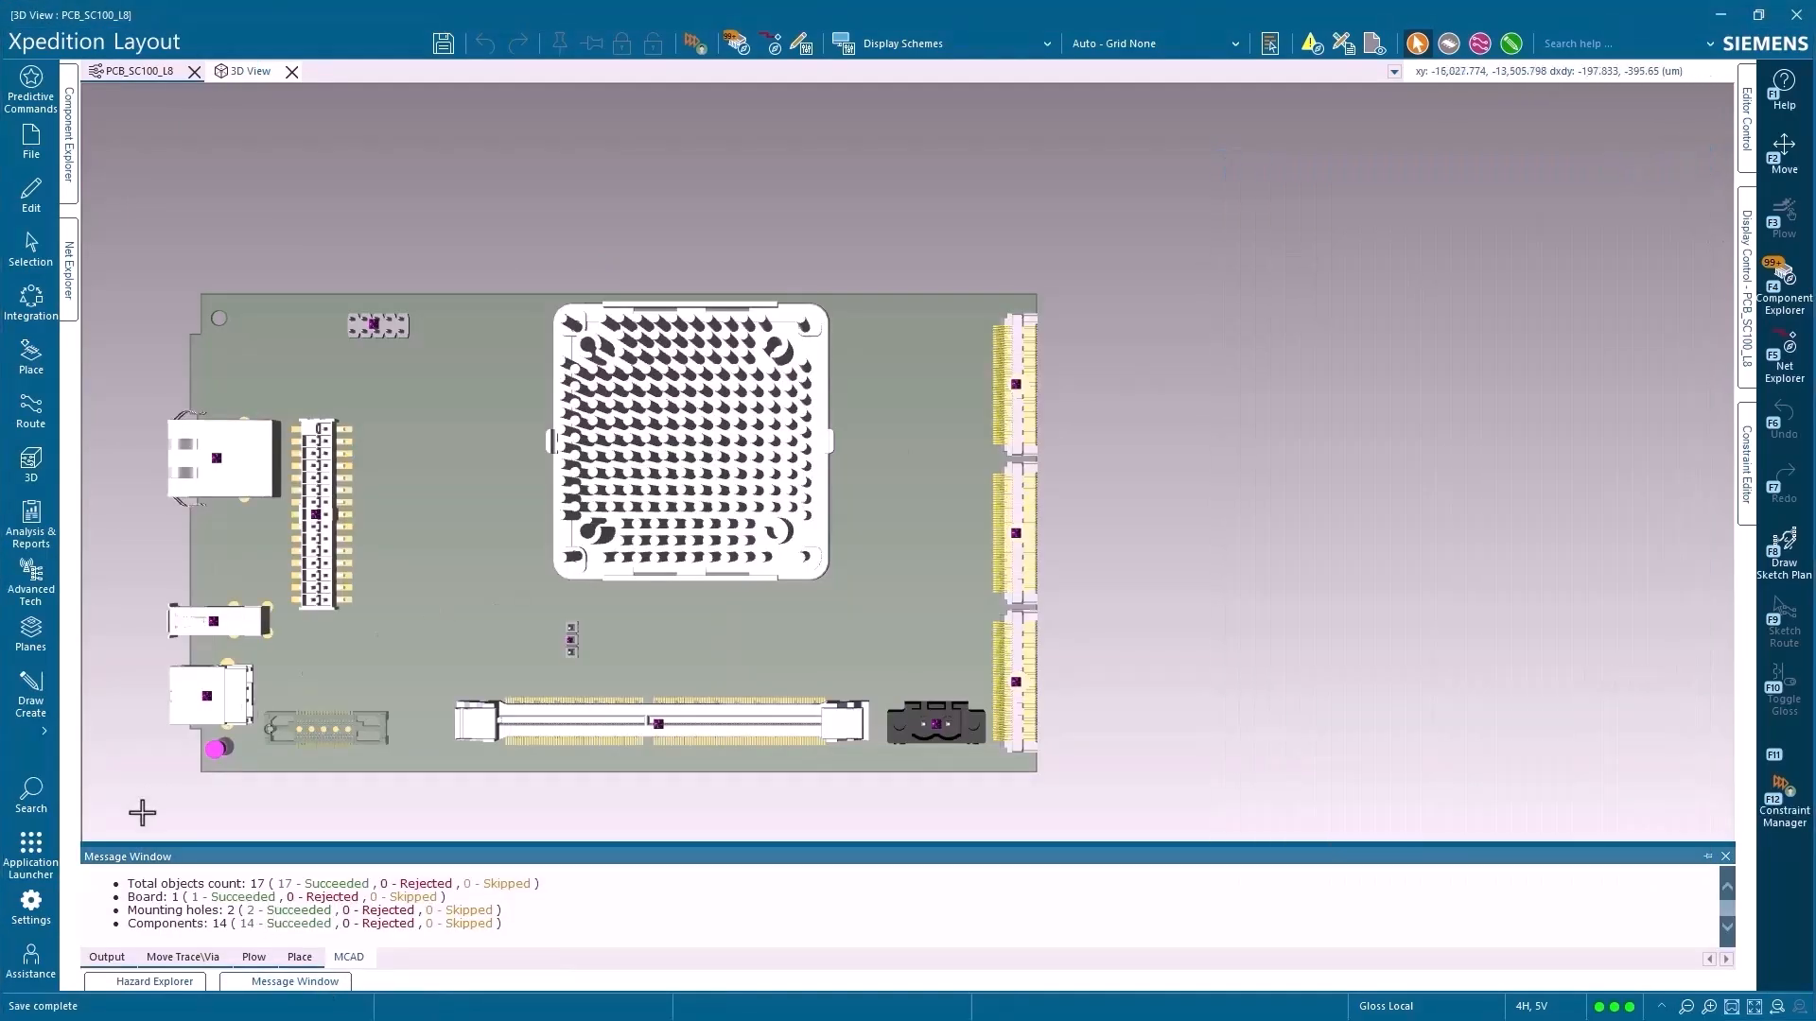
click(140, 810)
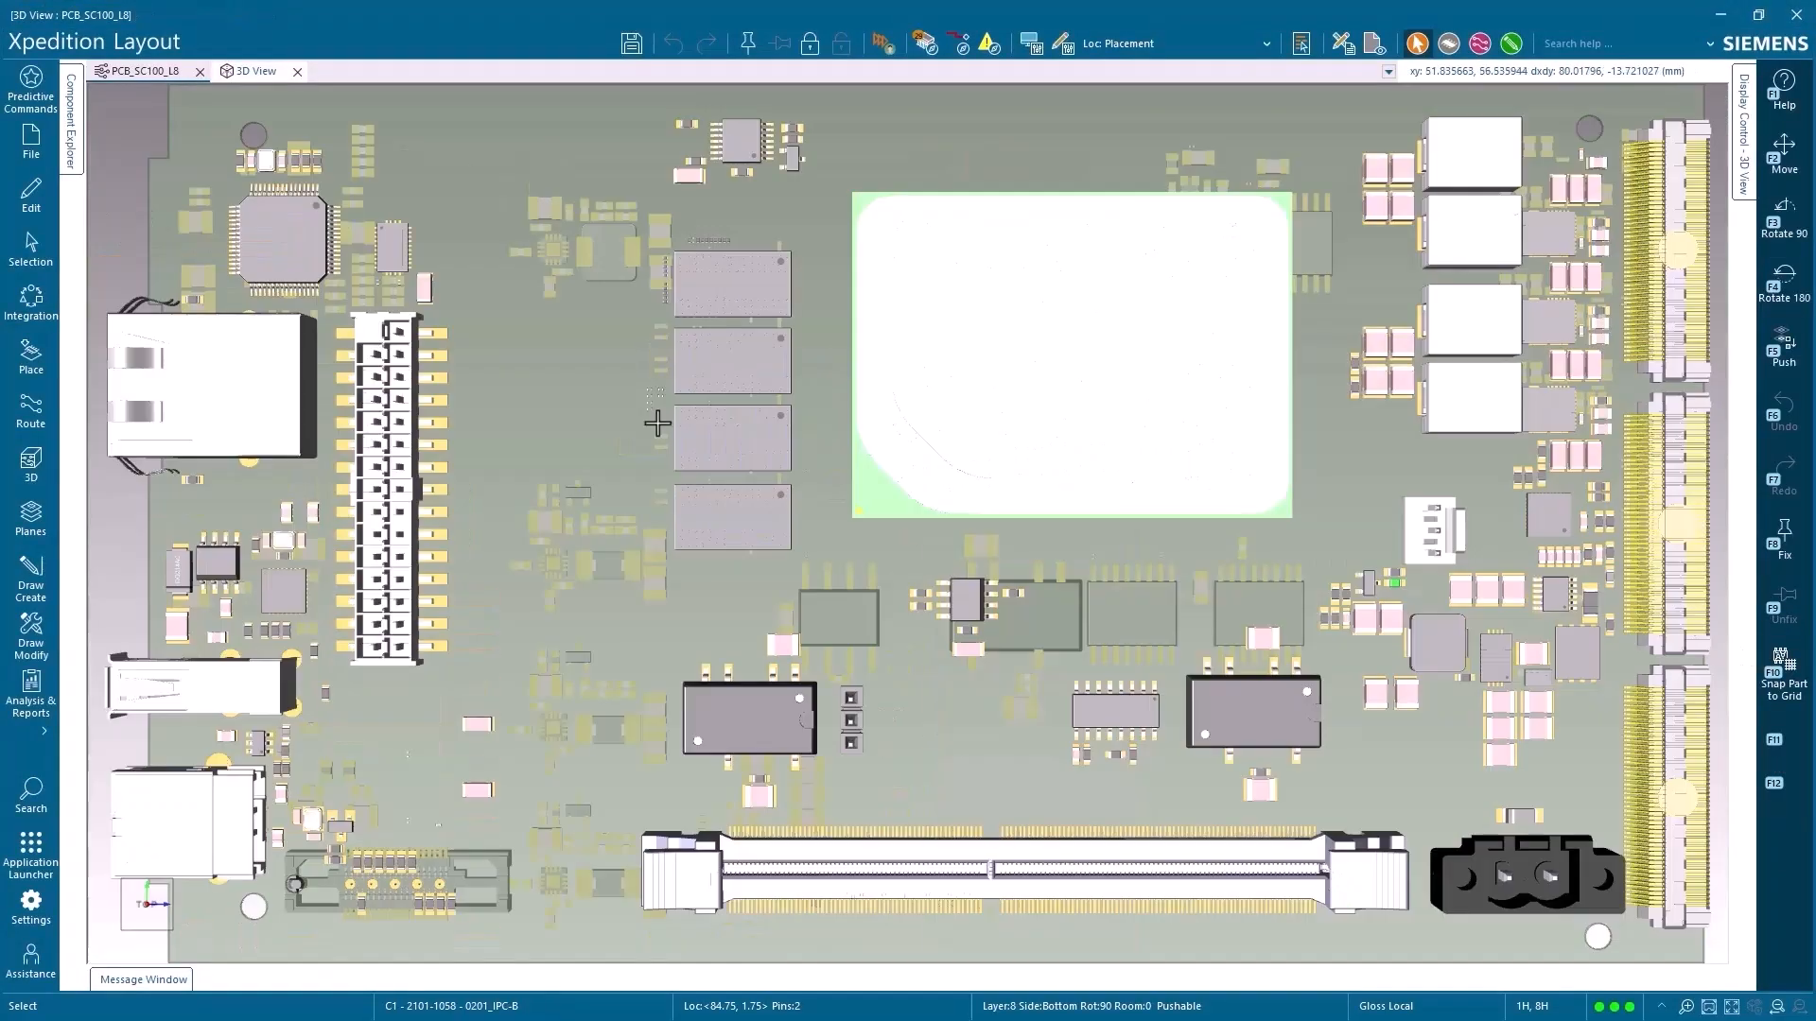
Create a baseline of PCB_SC100_L8 in MCAD Collaborator, accepting the object filter with Write Variants enabled
click(32, 302)
click(105, 186)
click(1666, 198)
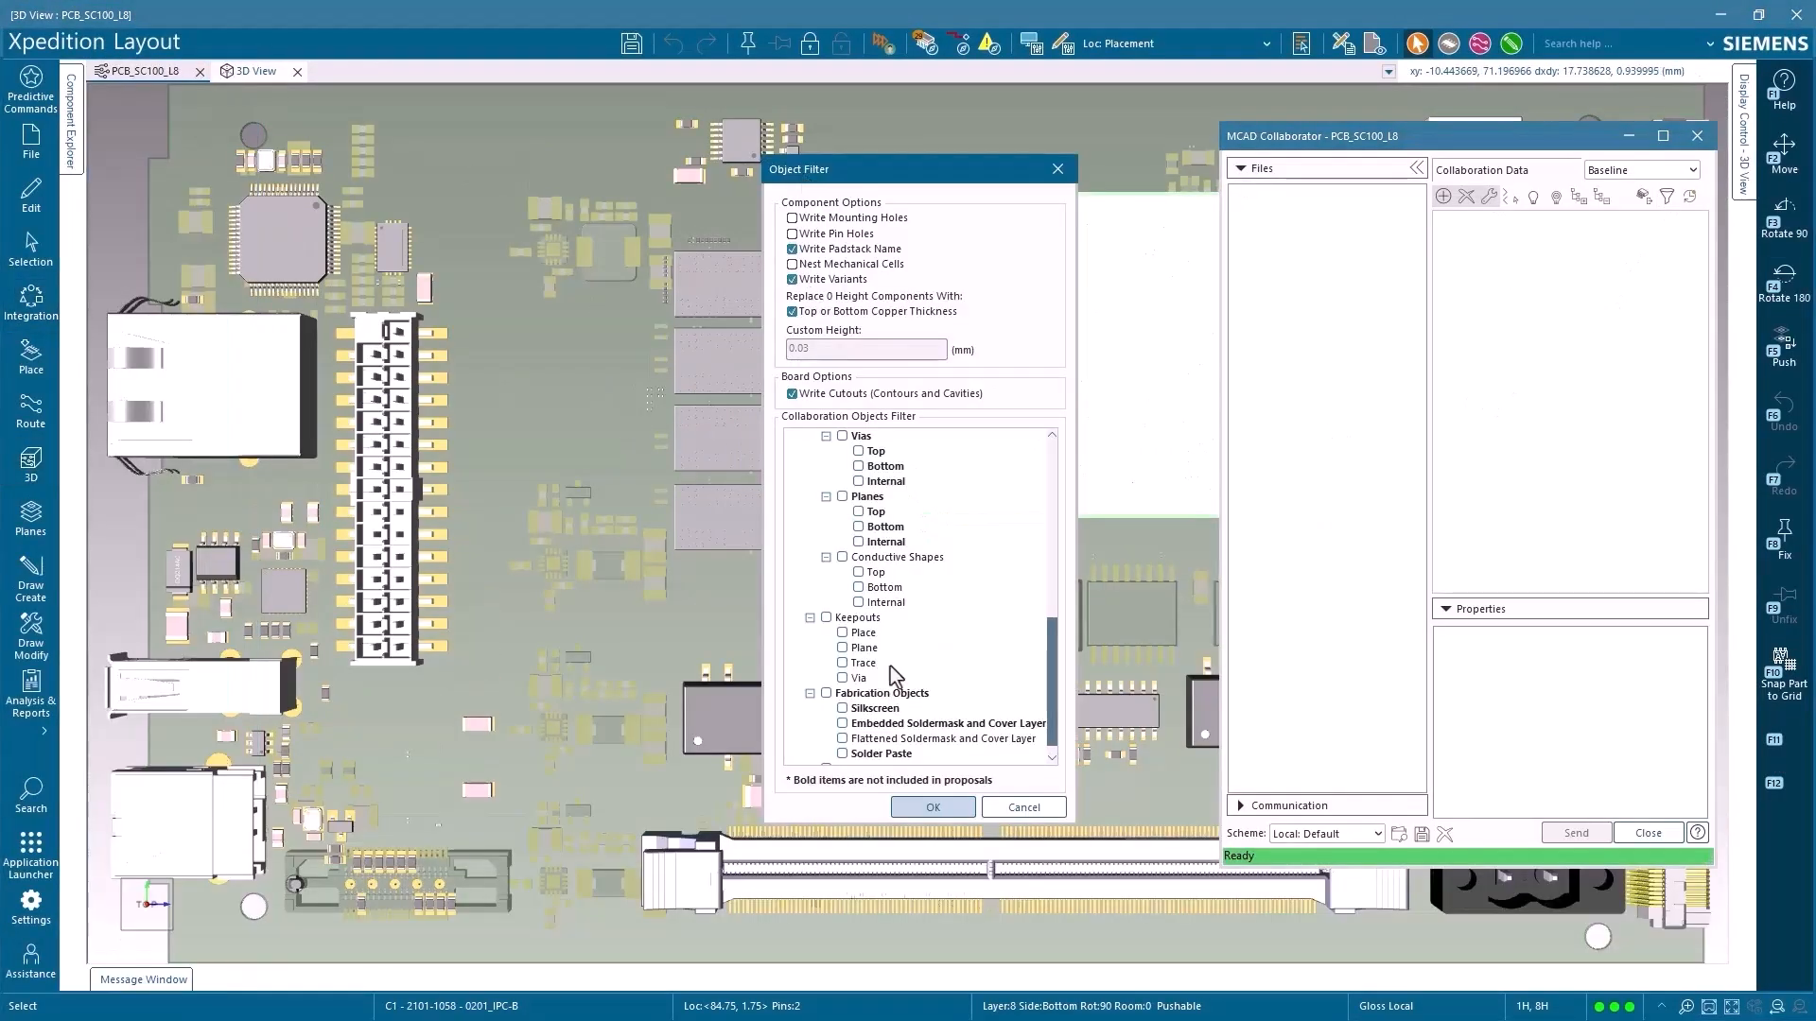
click(933, 806)
click(1690, 198)
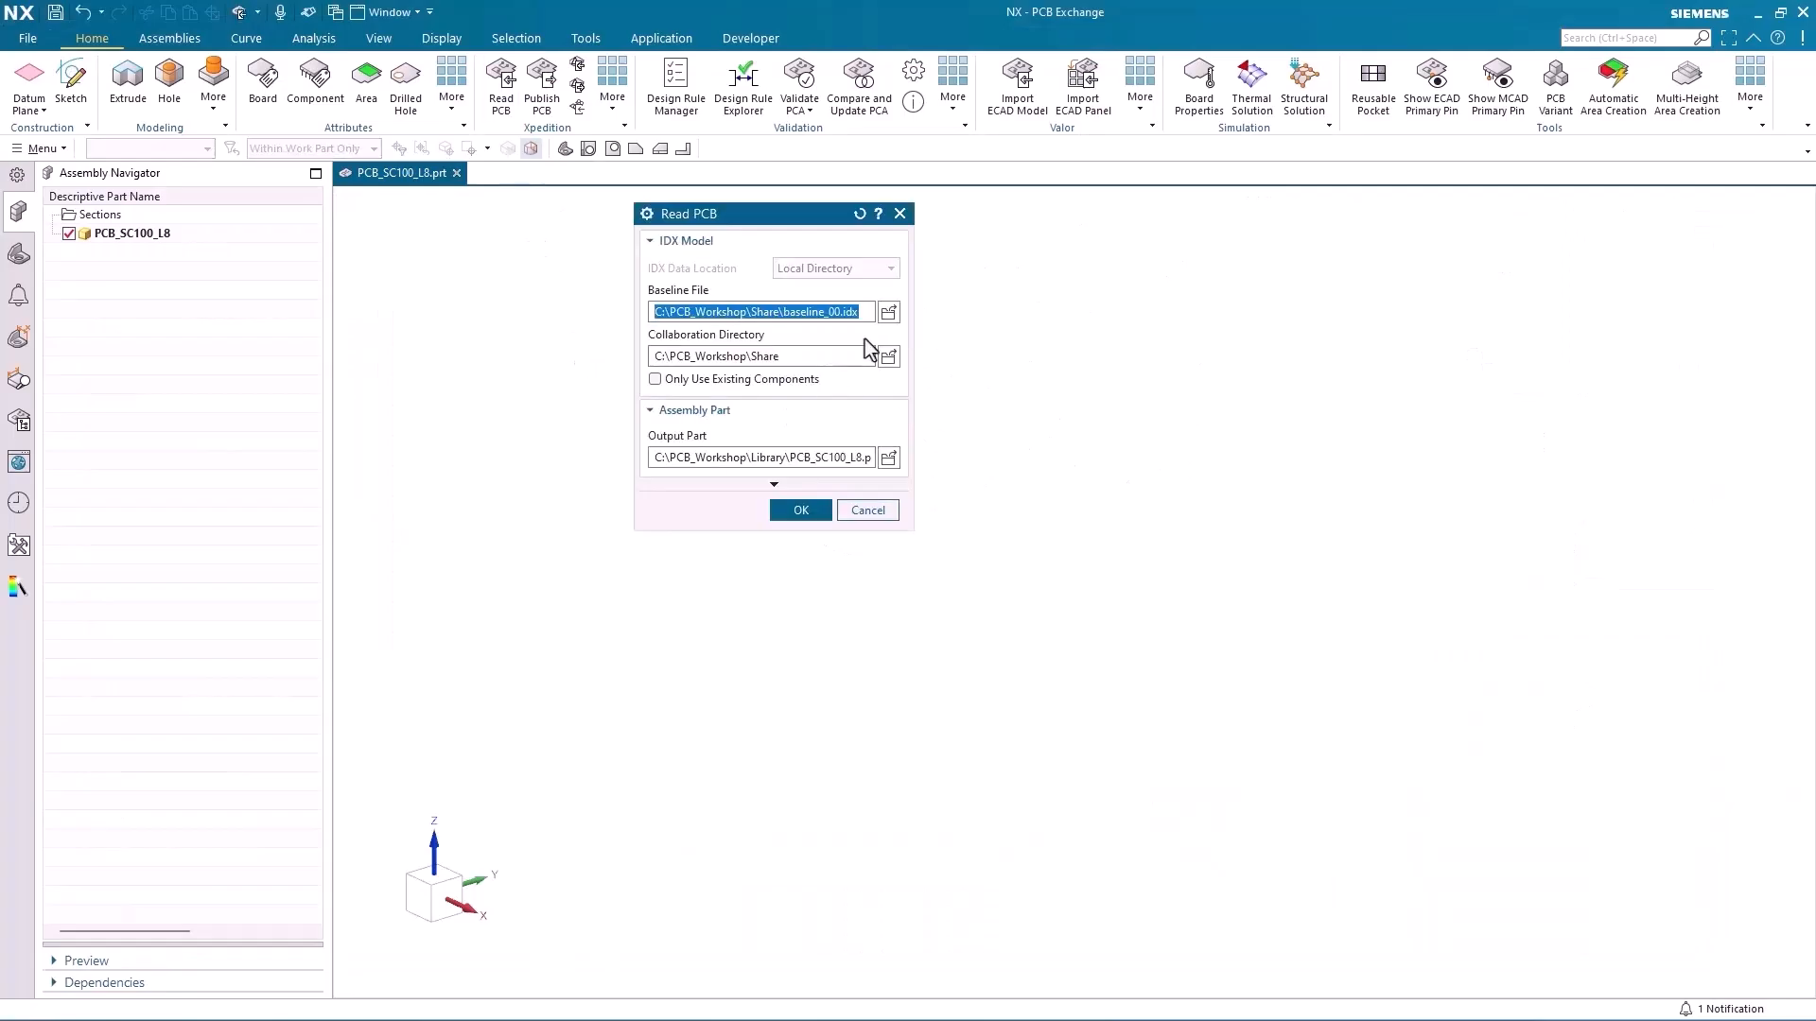
Switch to NX, load the PCB_SC100_L8 board assembly, and choose its Variant2_DNP assembly arrangement
click(884, 312)
double_click(232, 152)
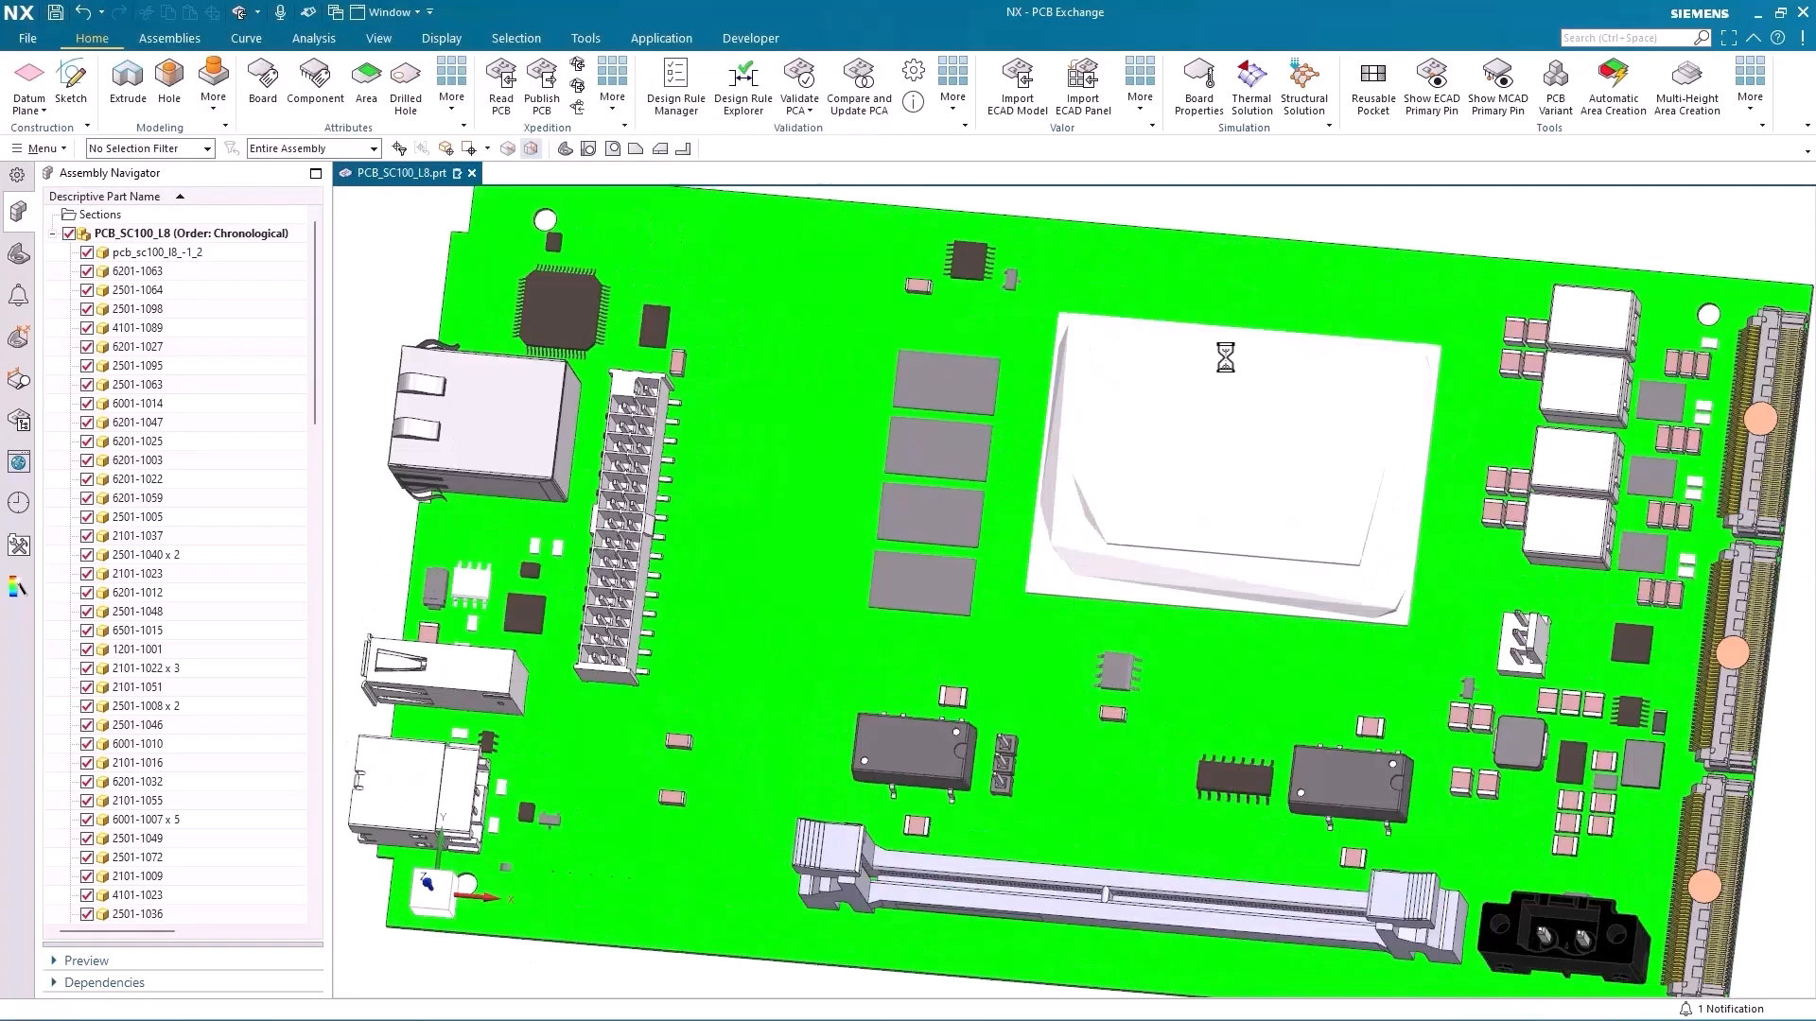
click(170, 38)
click(803, 85)
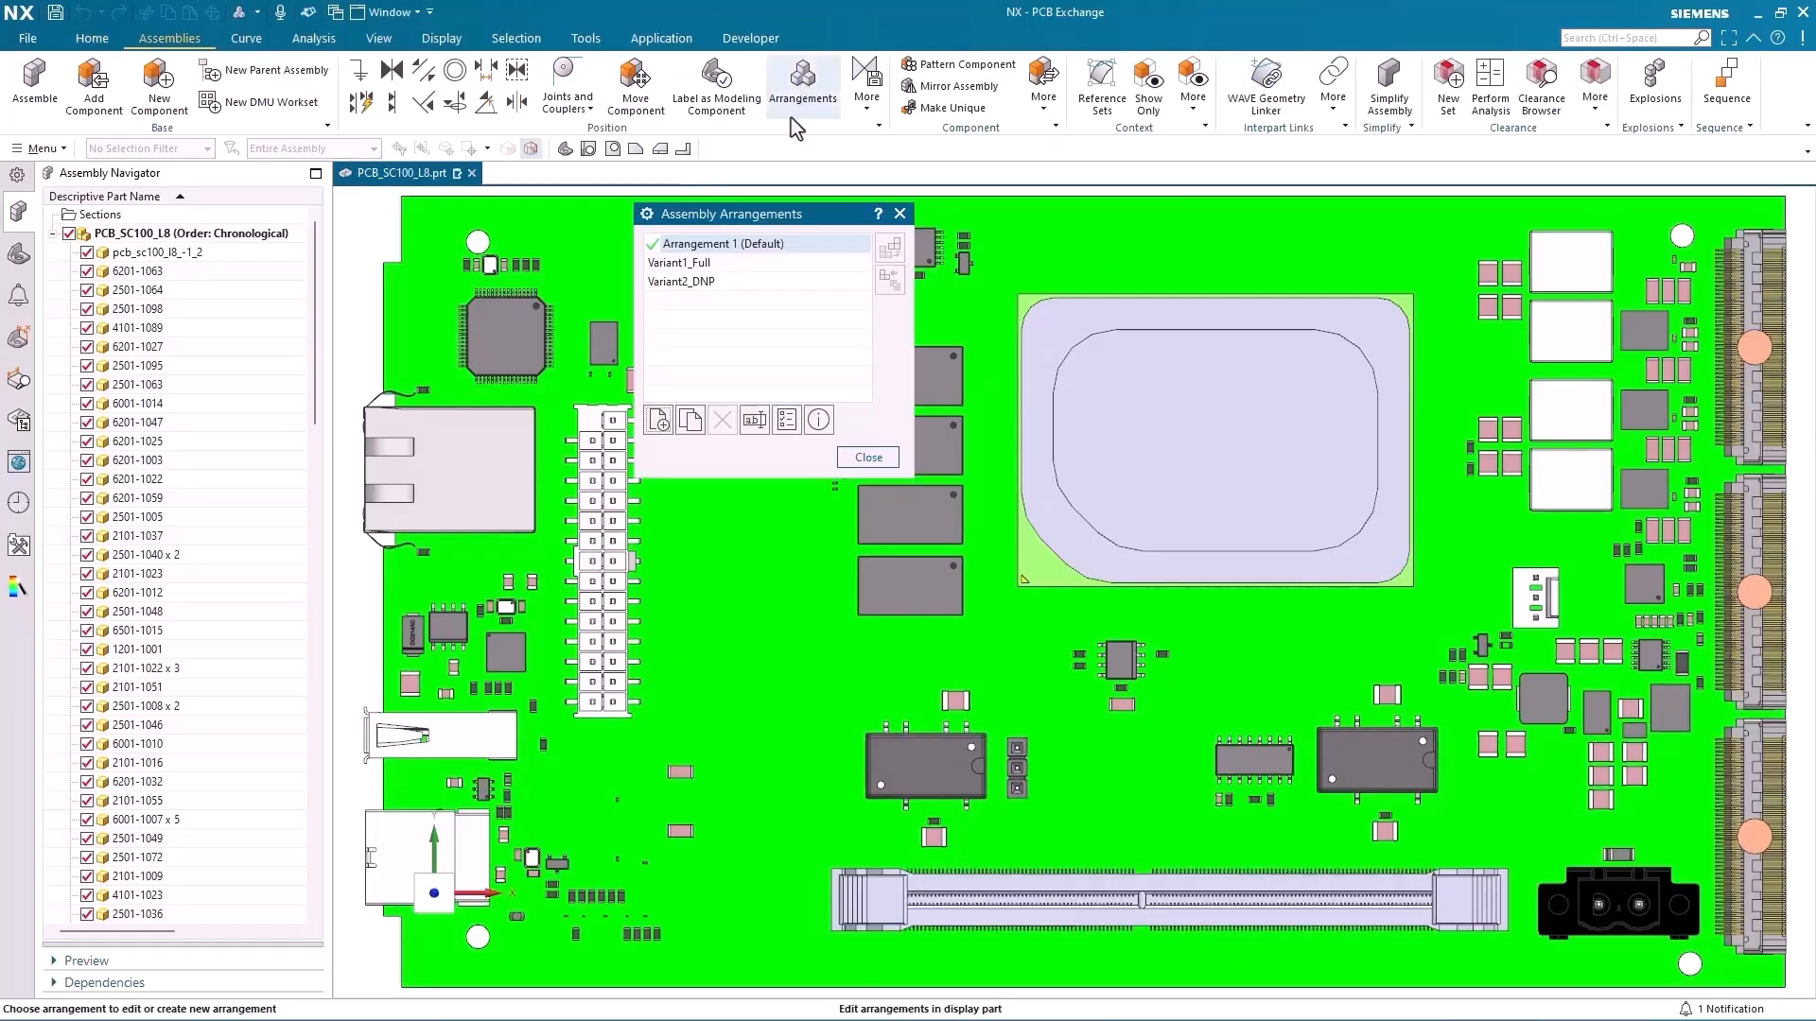
click(709, 283)
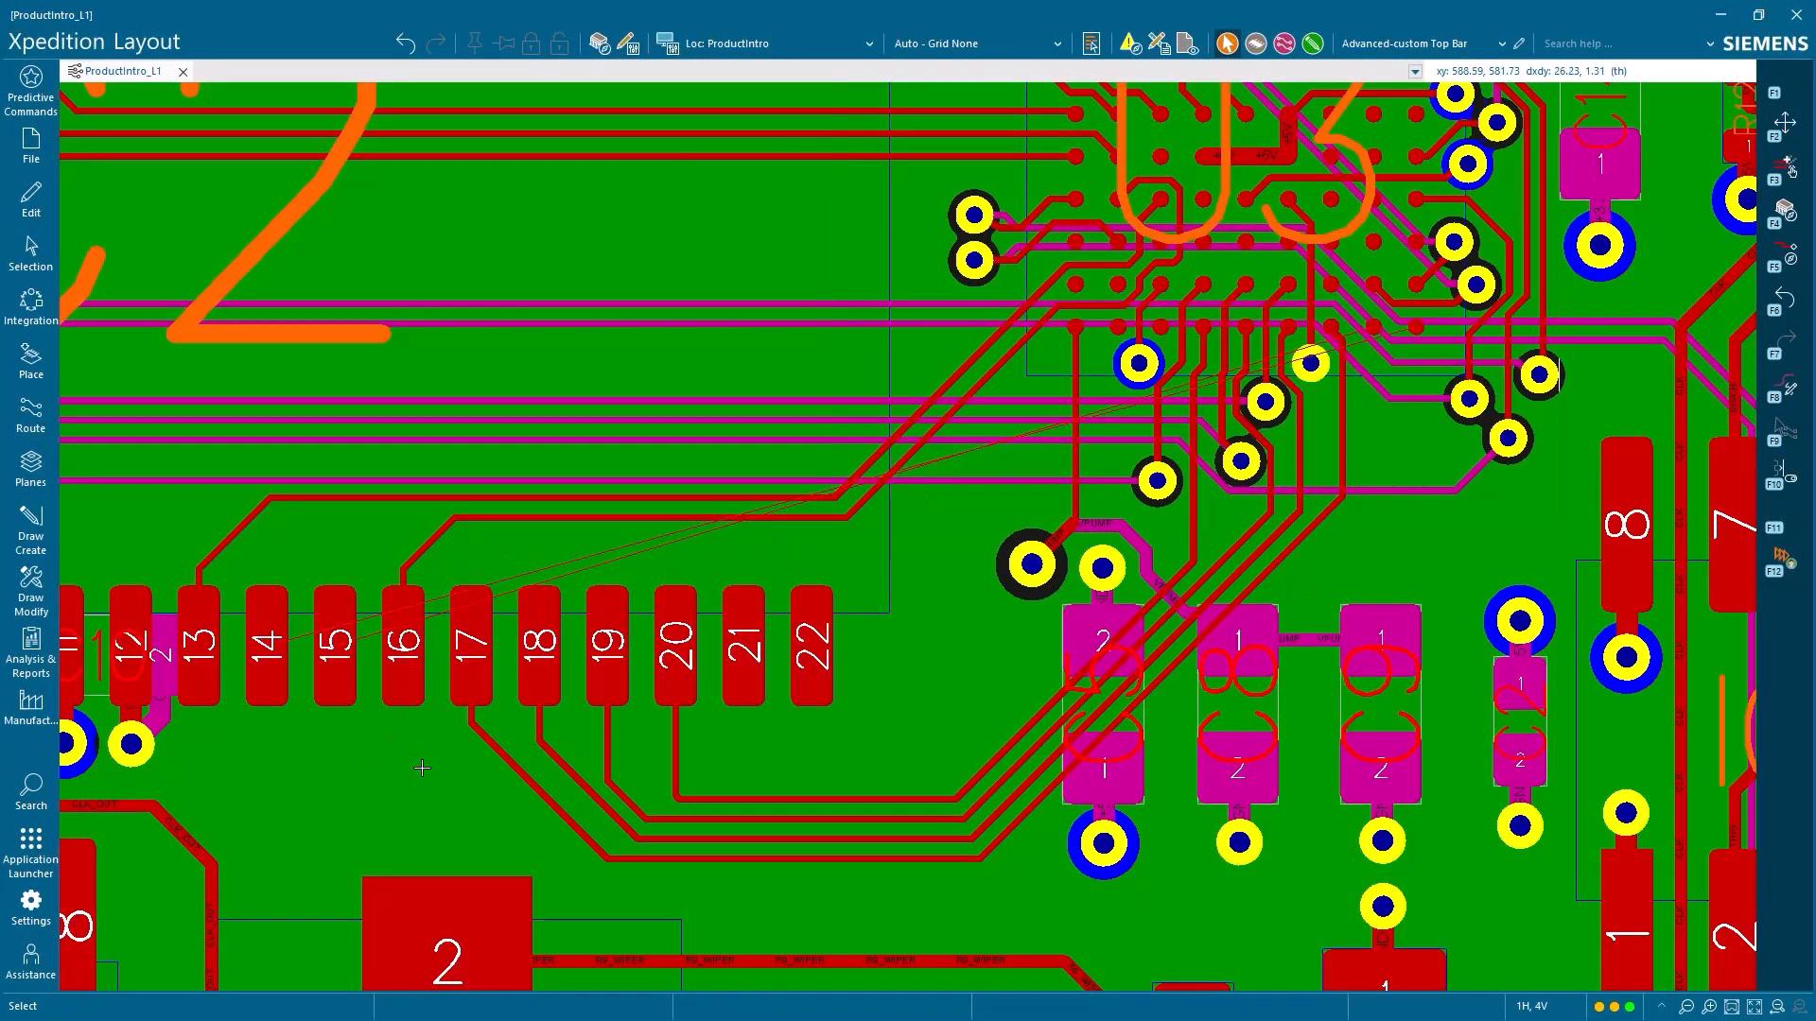
Sketch-route the open nets between IC2 and U3, including those on IC2 pins 27, 28, 29, 31 and 32
mouse_move(352, 717)
mouse_down()
mouse_move(345, 705)
mouse_move(491, 728)
mouse_move(586, 814)
mouse_move(1087, 737)
mouse_move(1257, 557)
mouse_move(1306, 568)
mouse_move(1352, 435)
mouse_move(1427, 330)
mouse_move(1342, 397)
mouse_move(1296, 558)
mouse_move(1303, 642)
mouse_move(1163, 756)
mouse_move(1099, 848)
mouse_move(848, 841)
mouse_move(534, 881)
mouse_move(406, 813)
mouse_up()
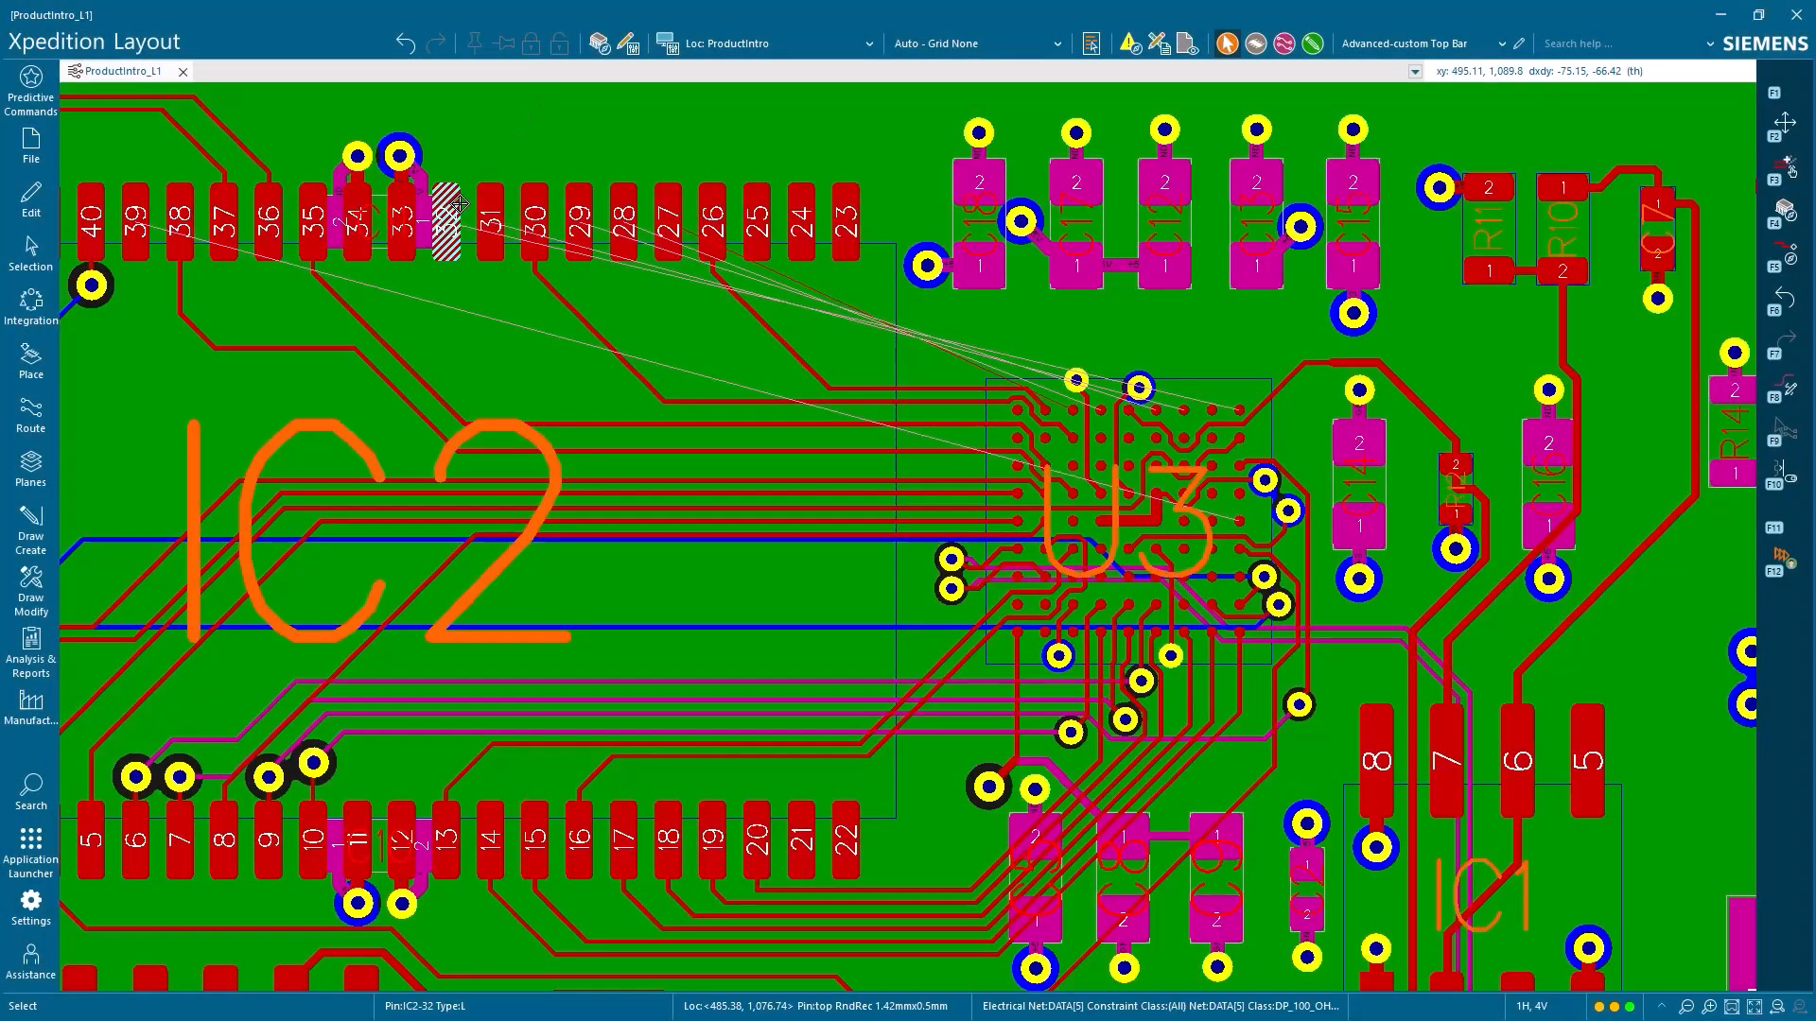
click(459, 206)
ctrl+click(490, 208)
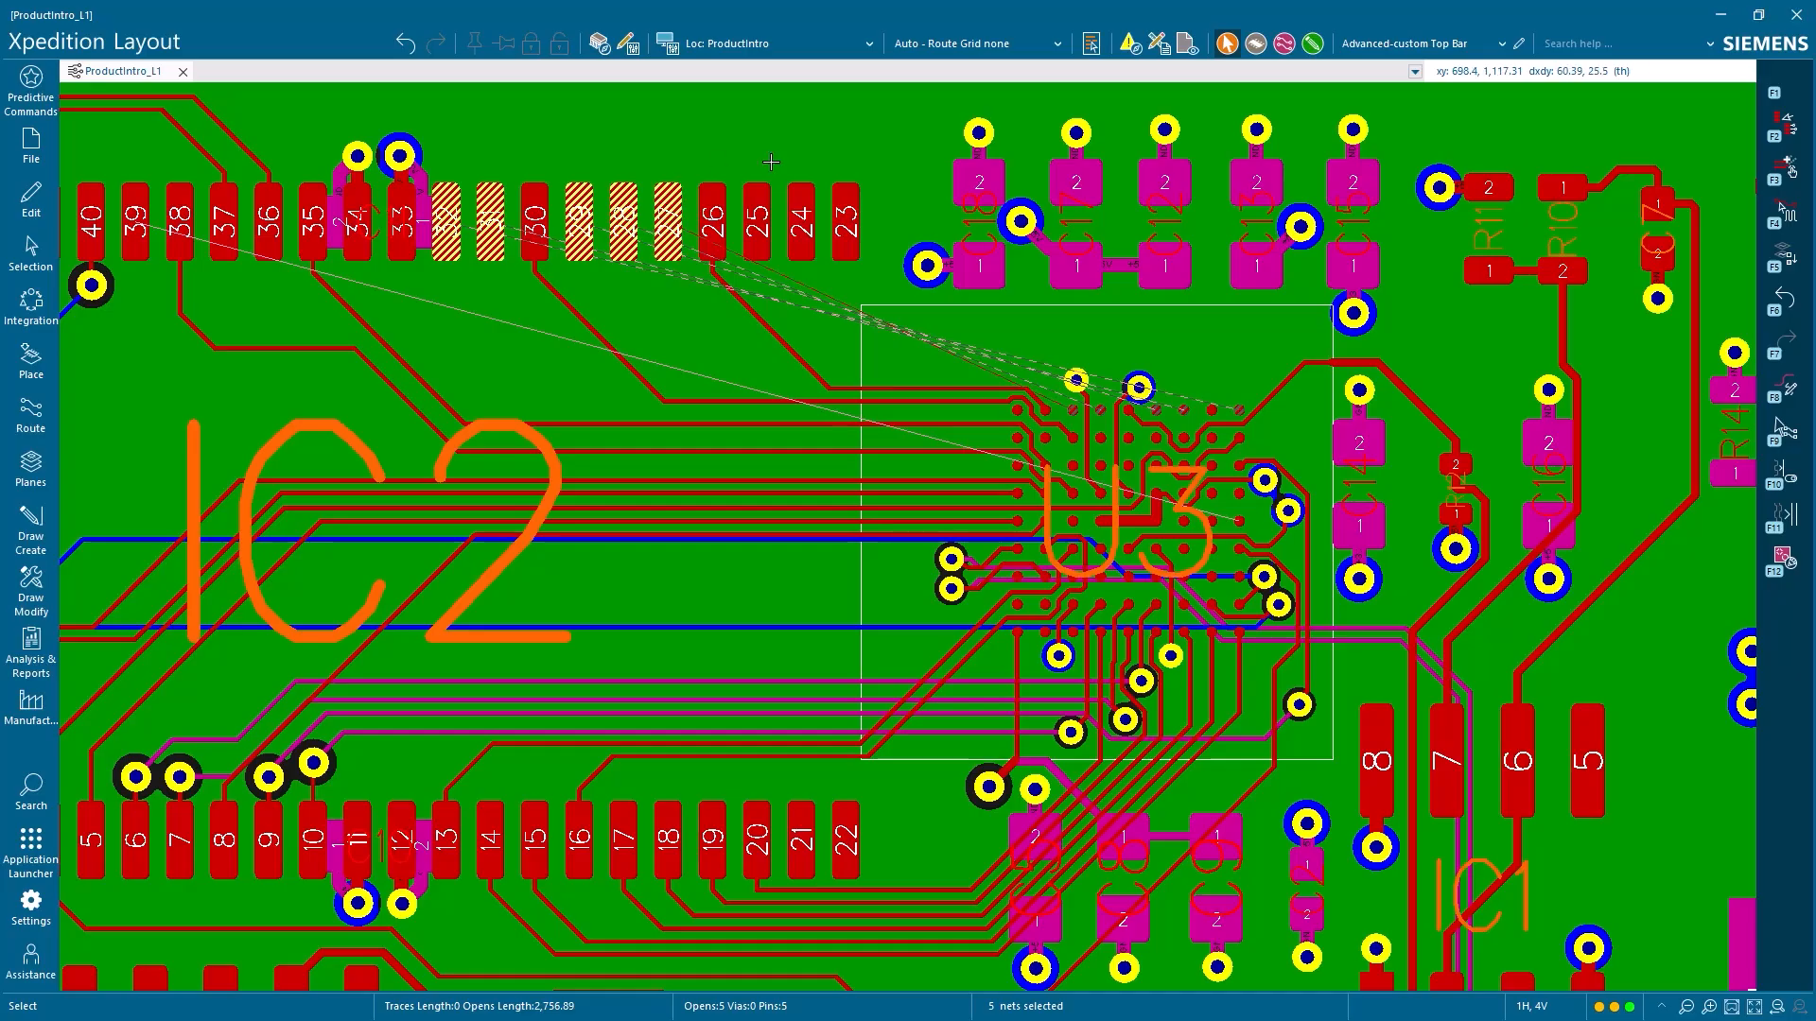
click(1783, 388)
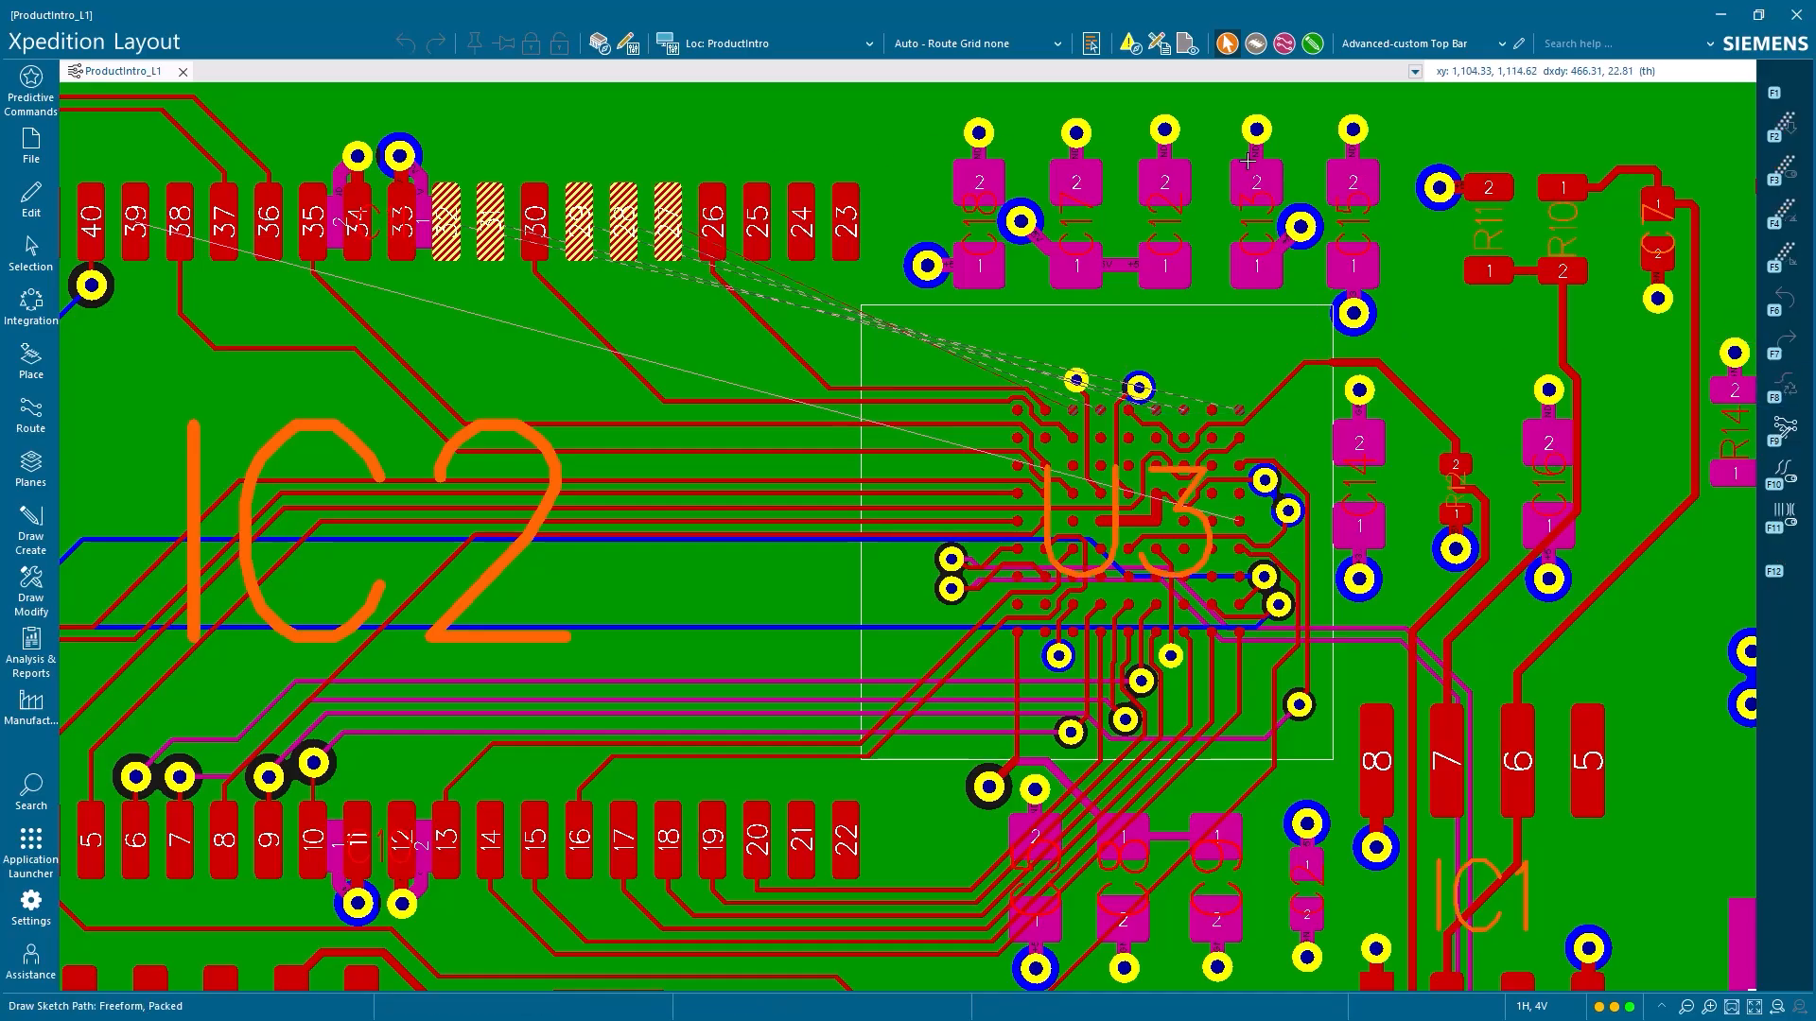
drag(561, 166, 757, 144)
drag(1084, 180, 1109, 390)
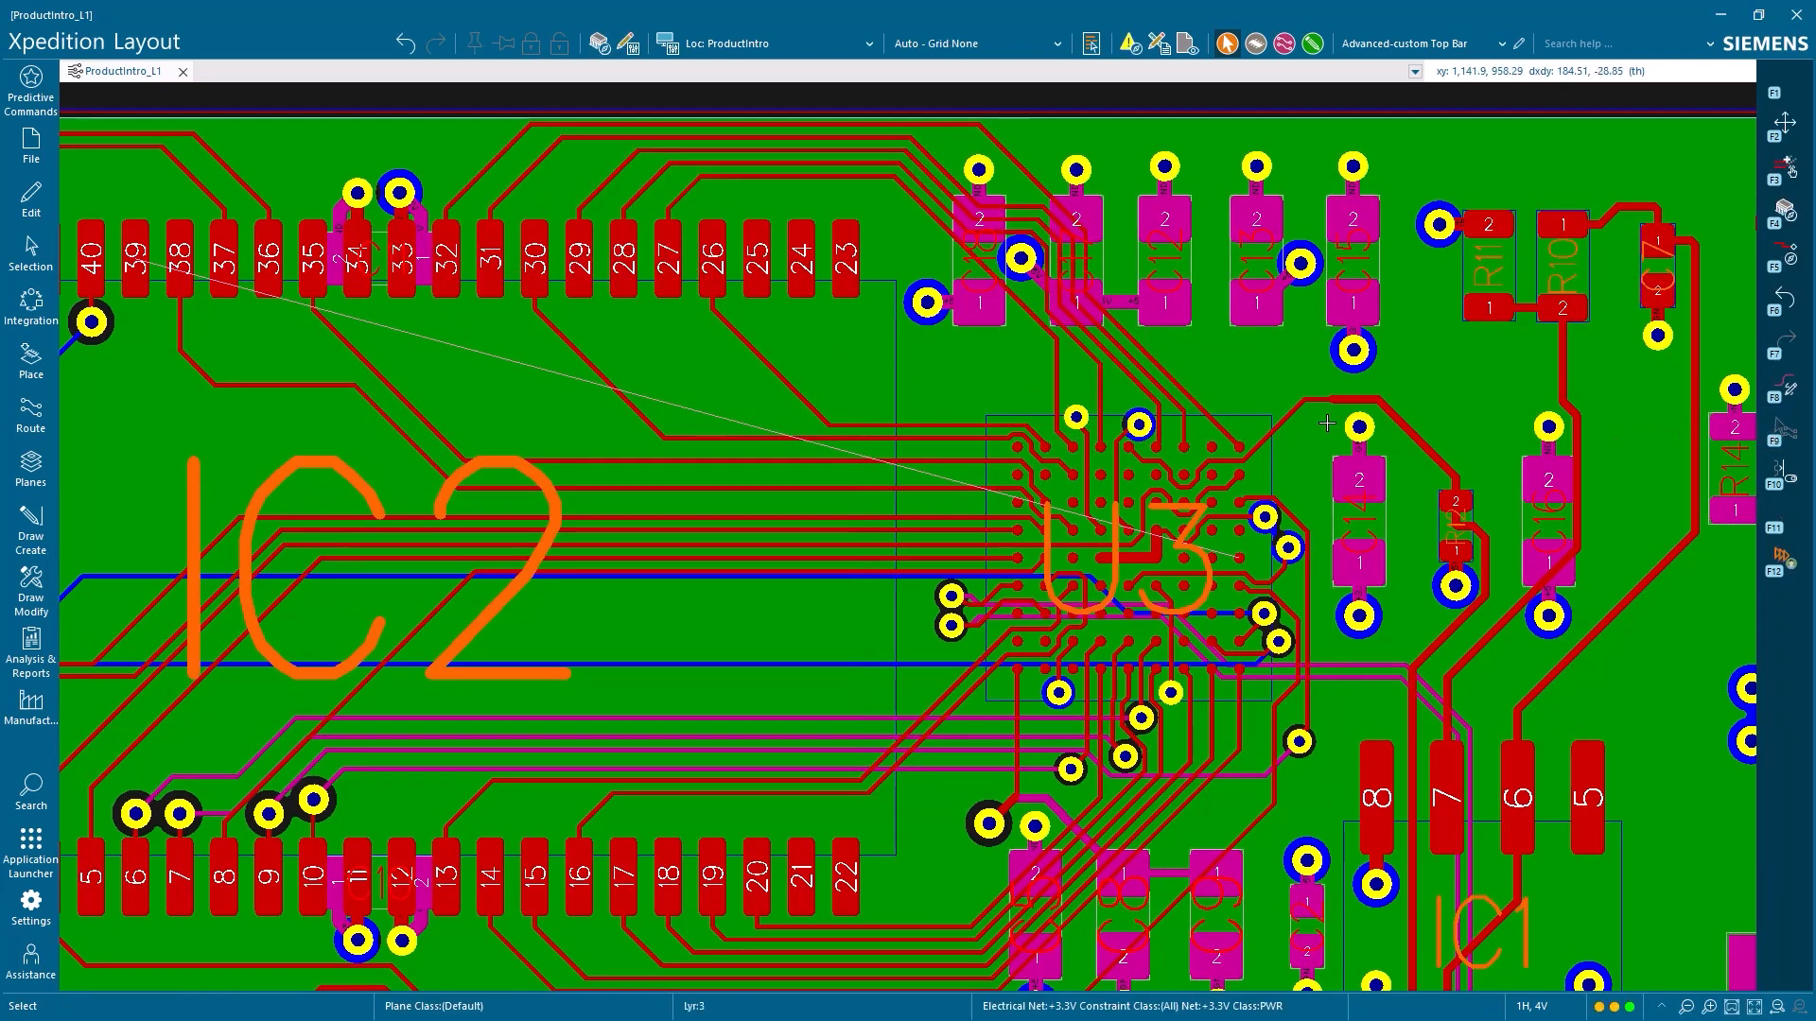
Auto-route the open net on IC2 pin 39 to U3, using Selected Nets as the items to route
click(135, 260)
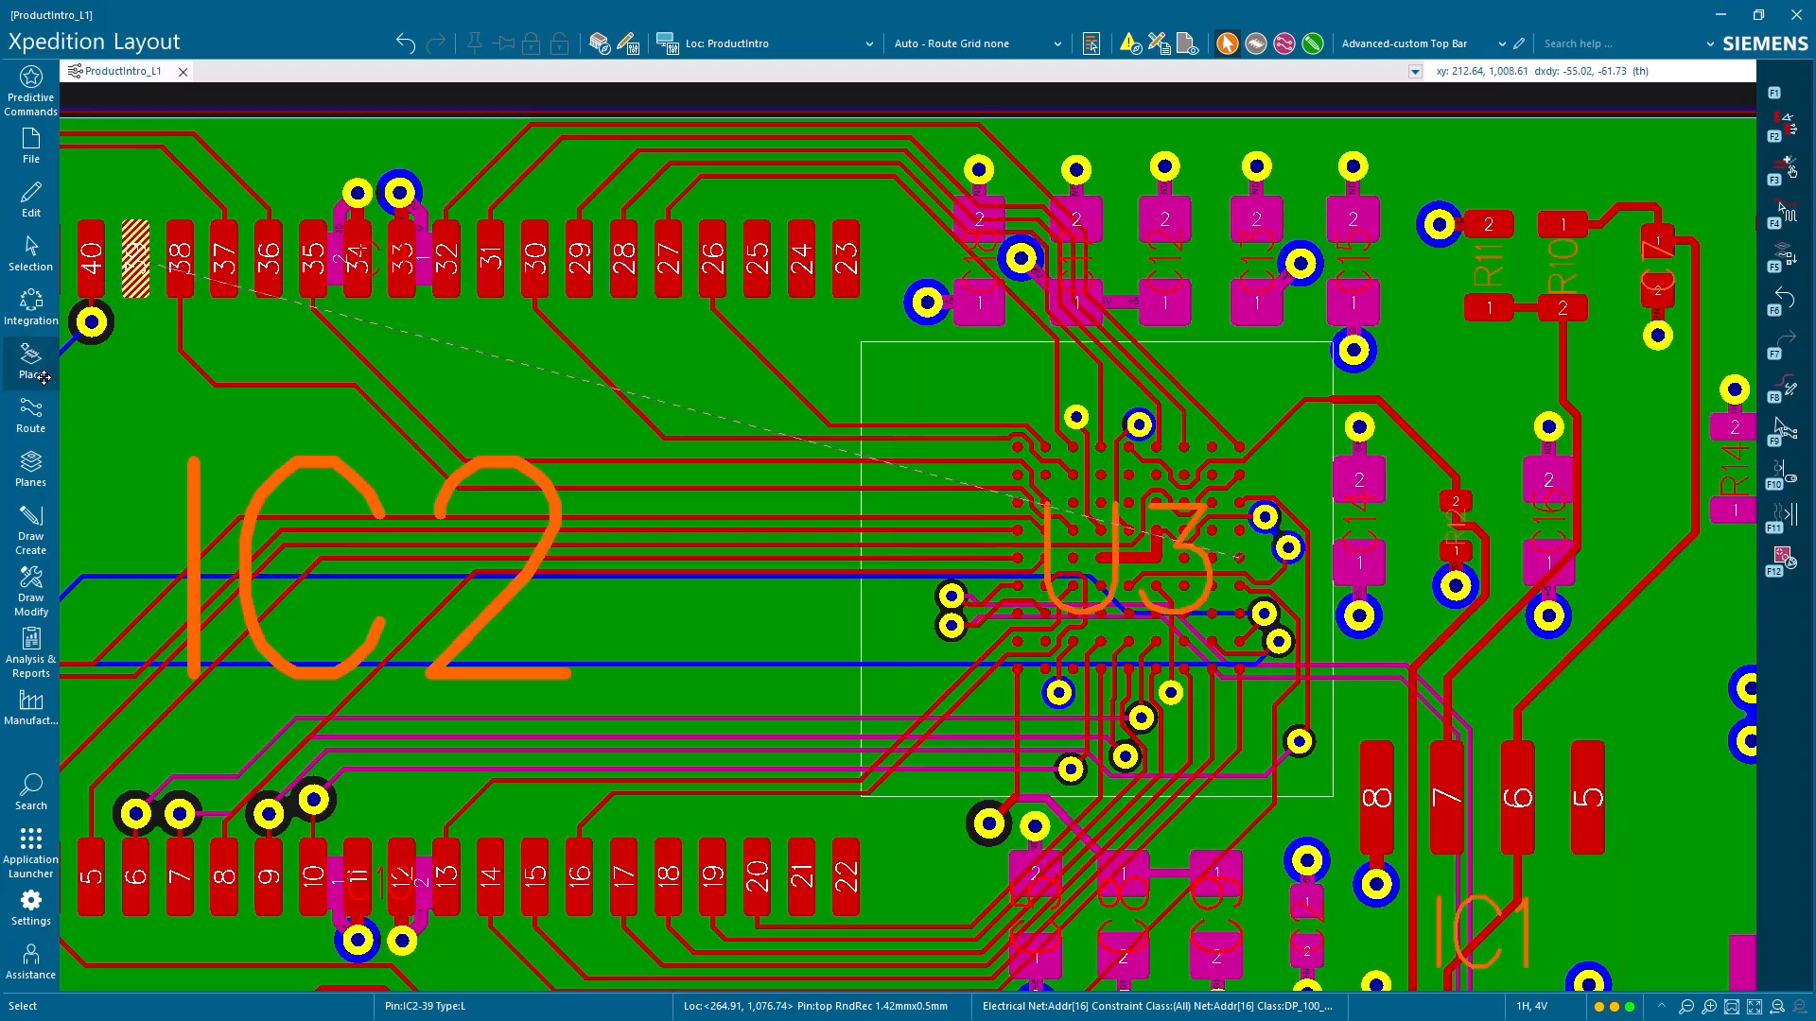
click(31, 413)
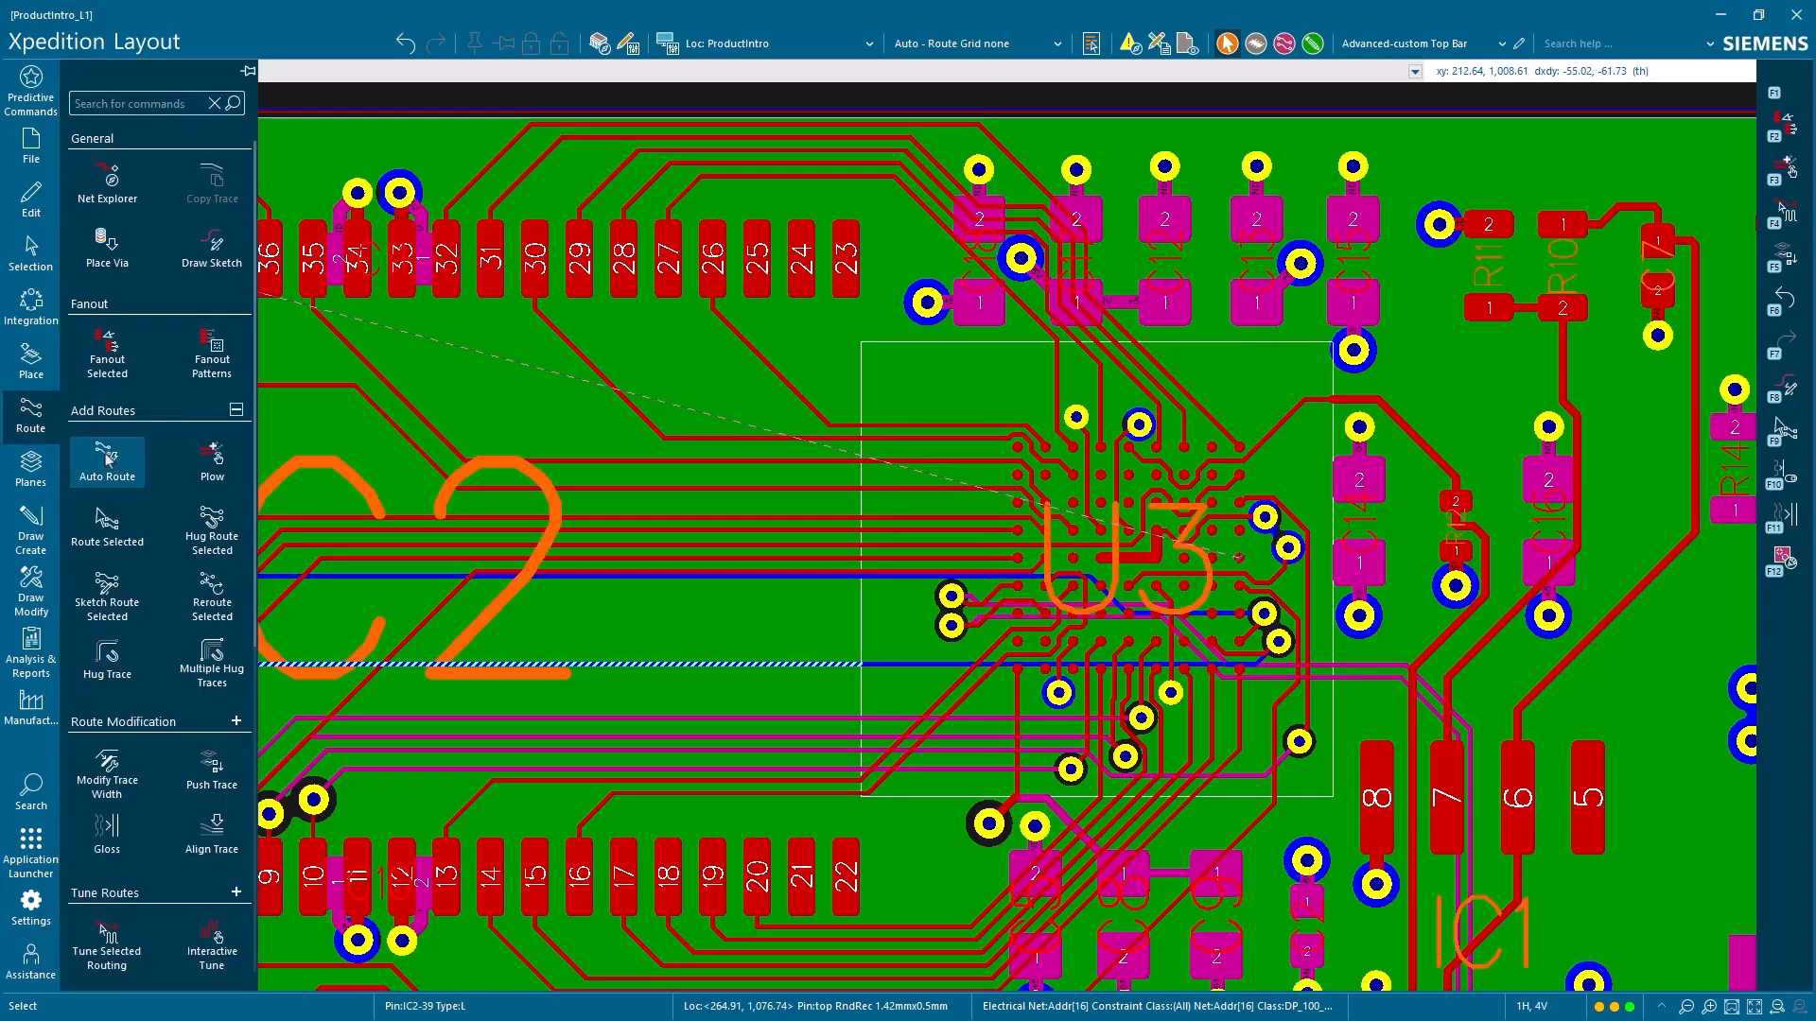
click(106, 460)
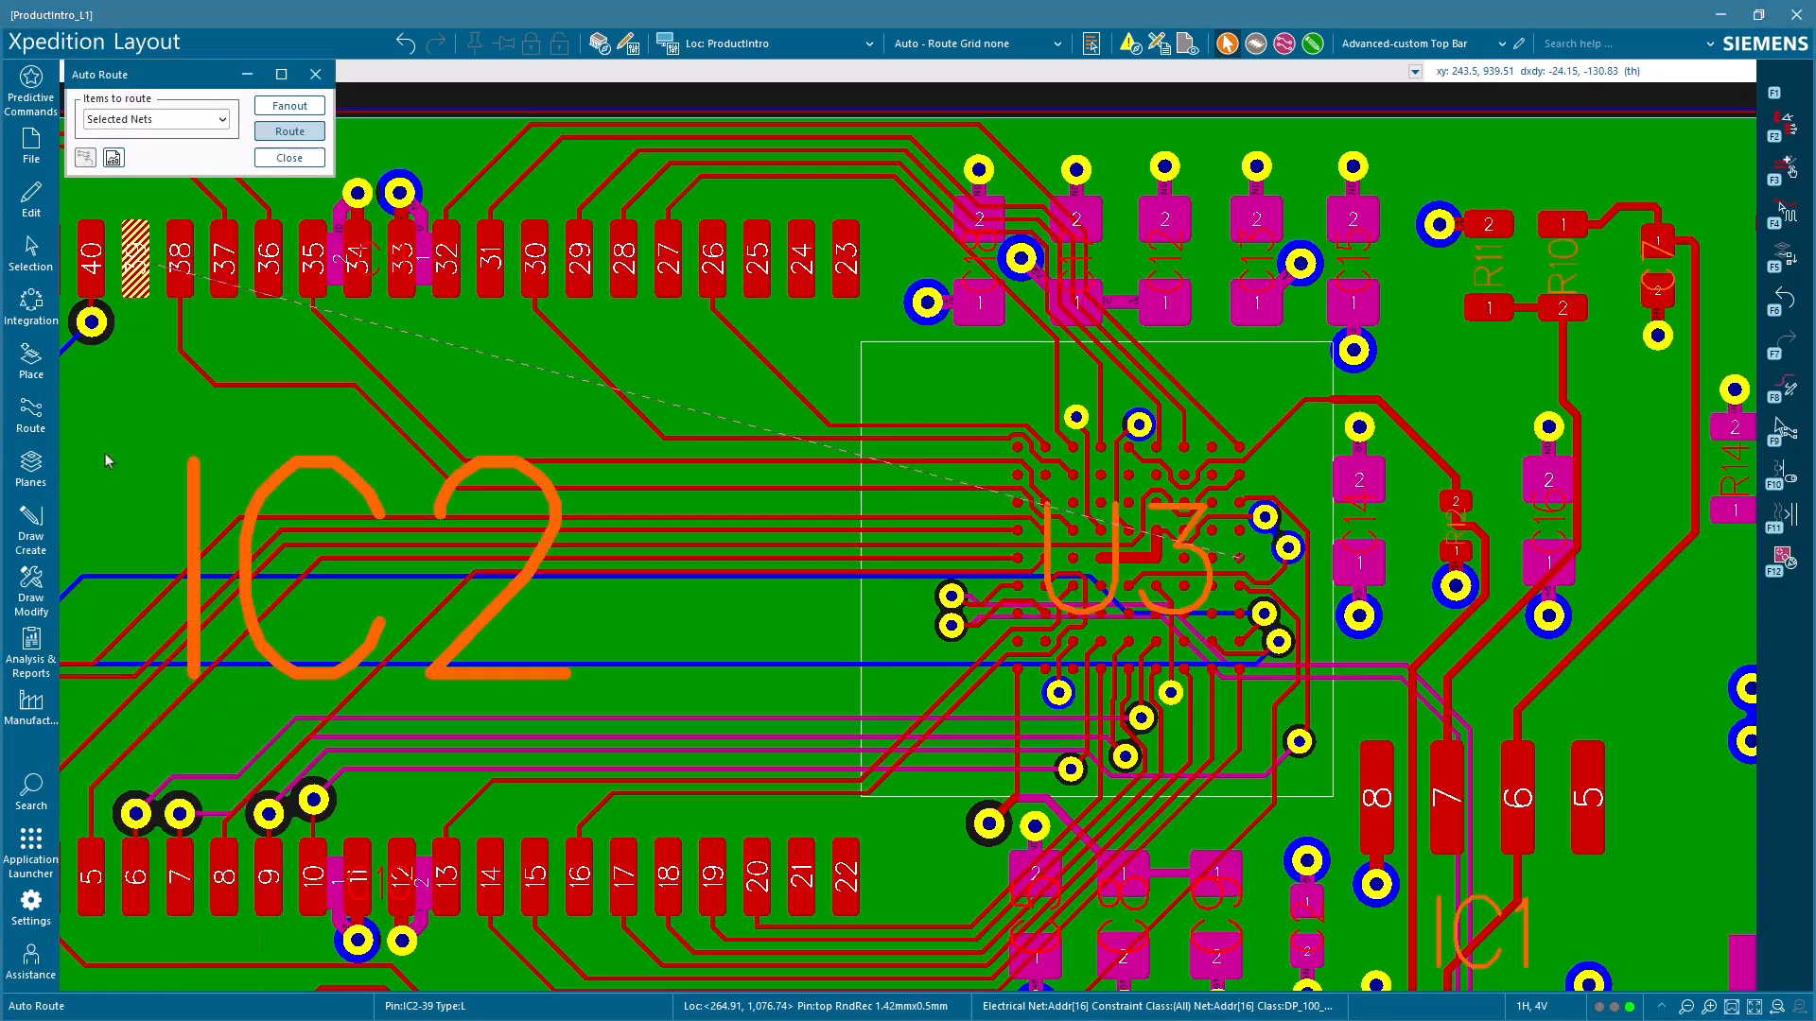
click(279, 137)
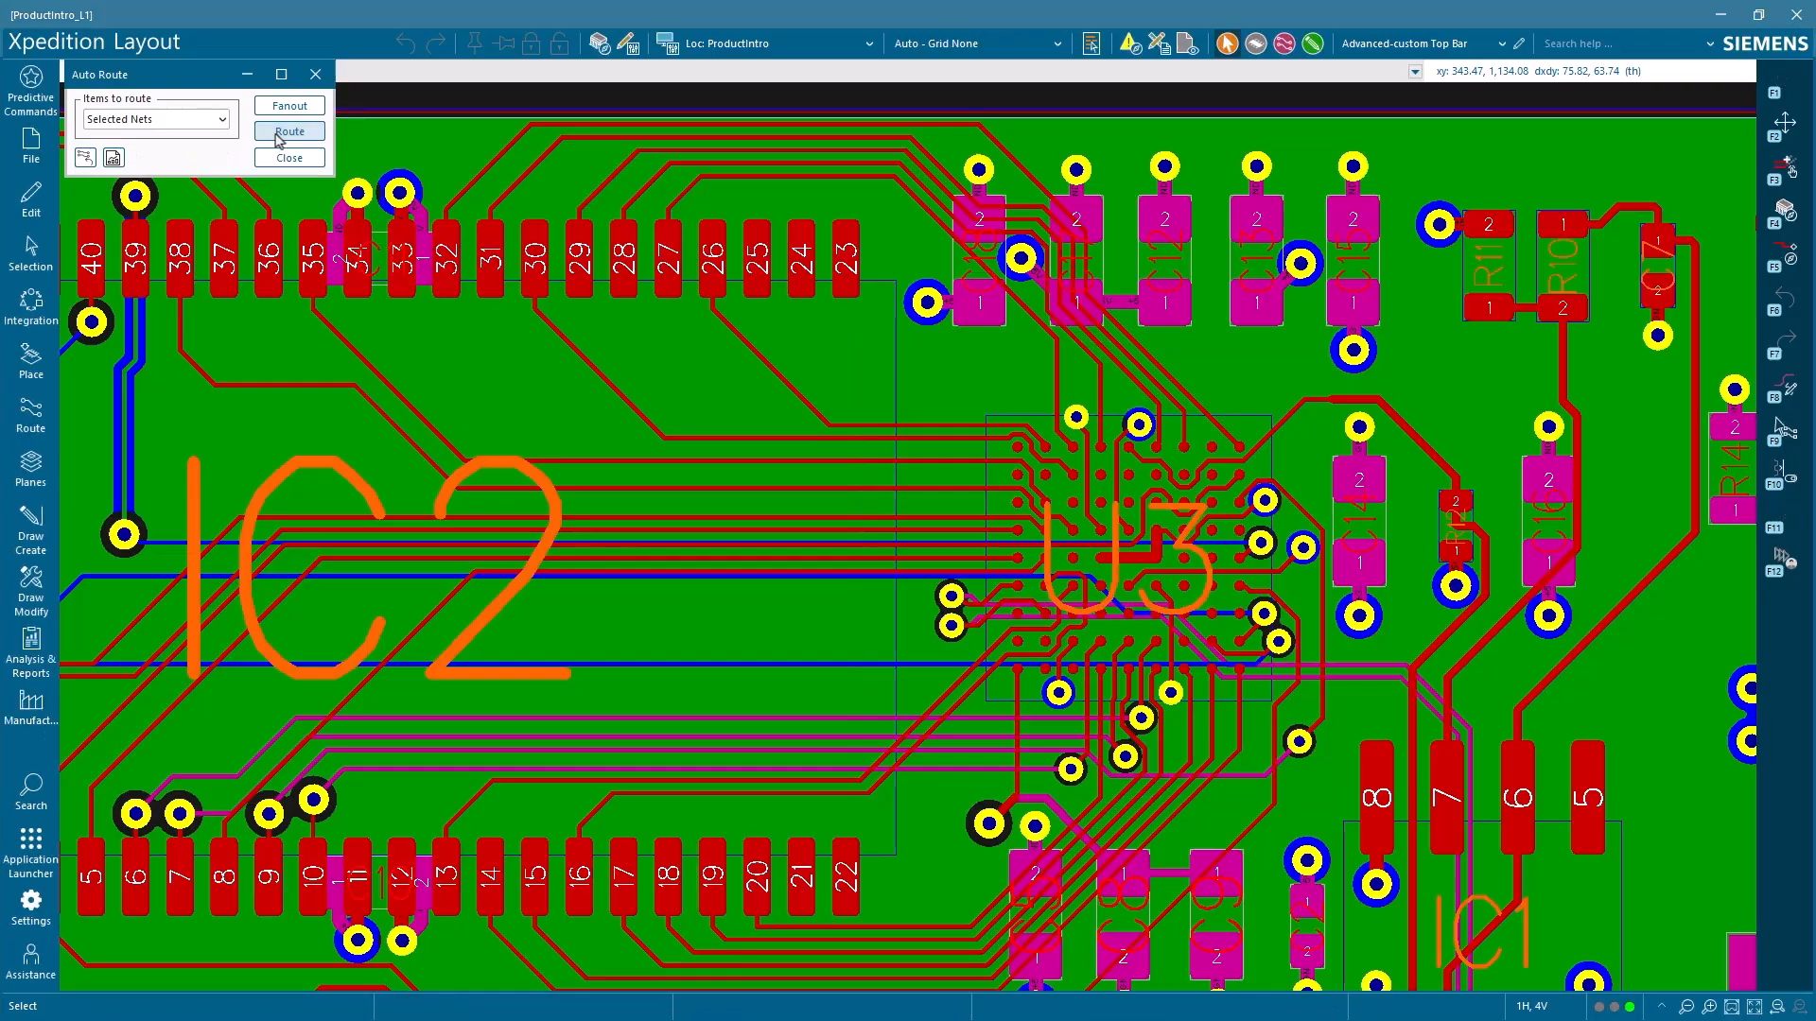
click(279, 158)
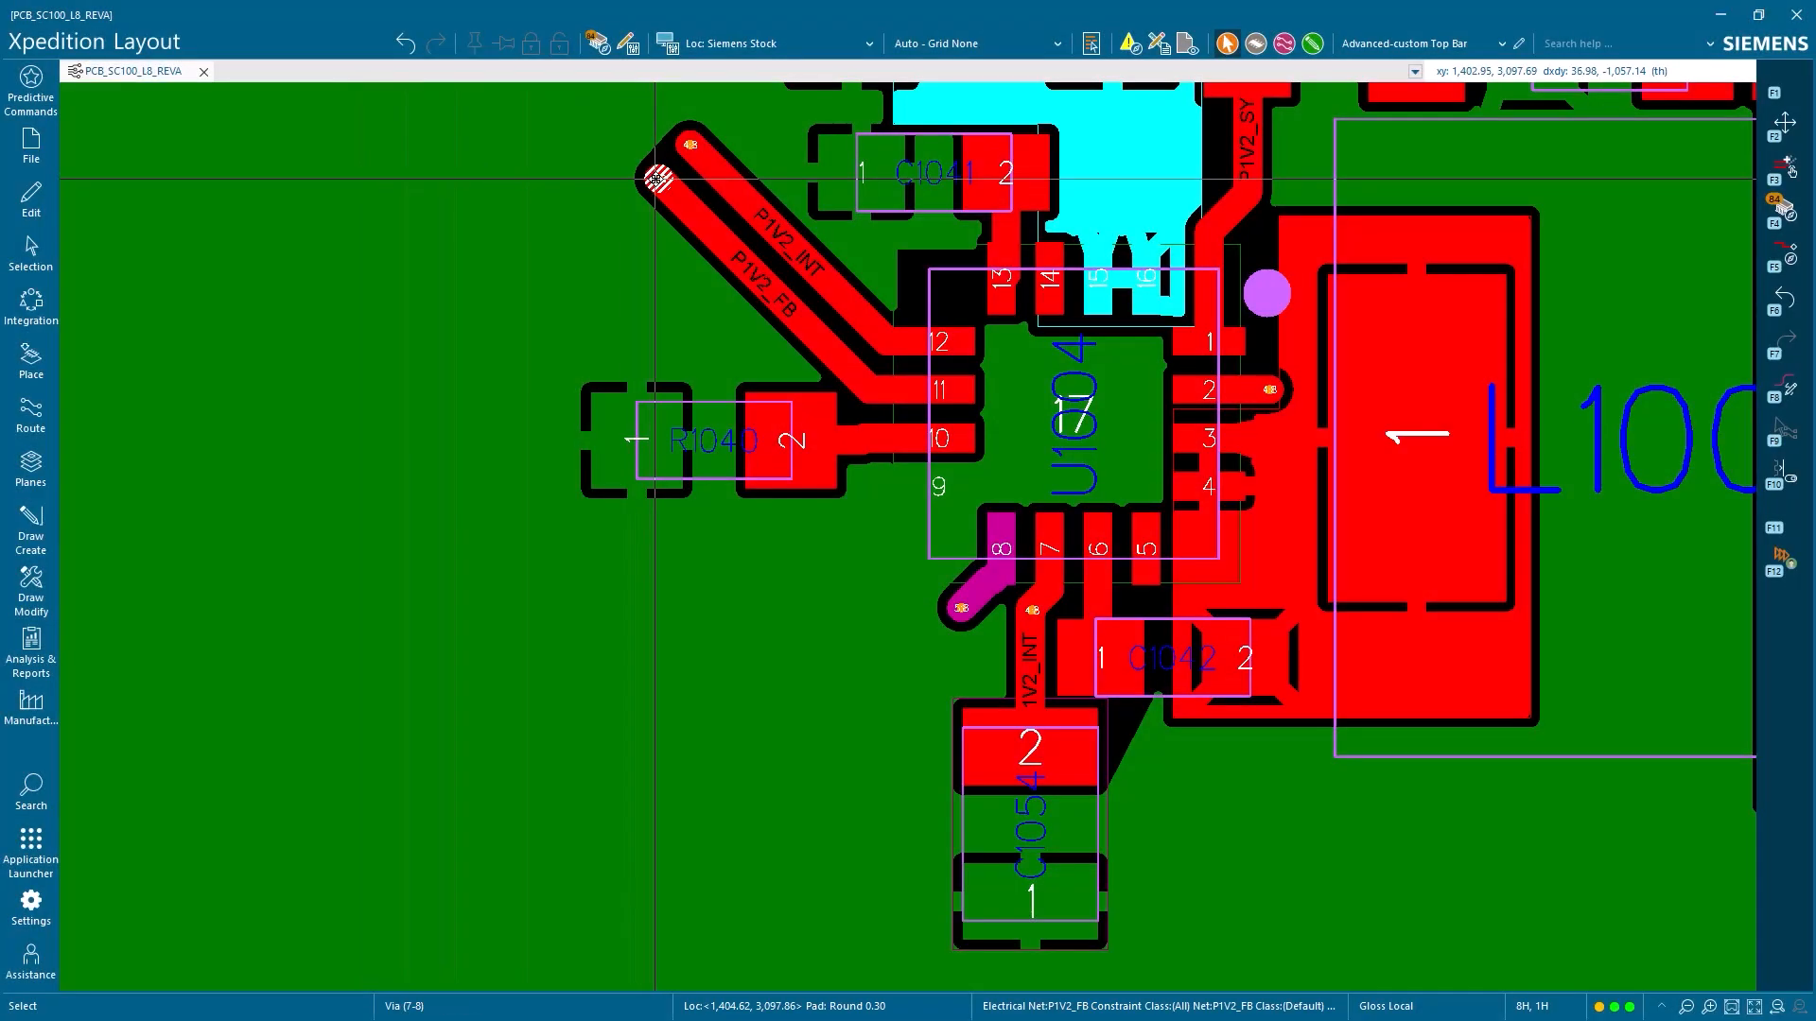
Move the P1V2_INT and P1V2_FB vias beside U1004, and reposition resistor R1040 in place mode
drag(656, 178, 591, 292)
mouse_move(690, 145)
mouse_down()
mouse_move(647, 232)
mouse_move(713, 179)
mouse_move(792, 161)
mouse_up()
mouse_move(592, 293)
mouse_down()
mouse_move(667, 223)
mouse_move(770, 203)
mouse_up()
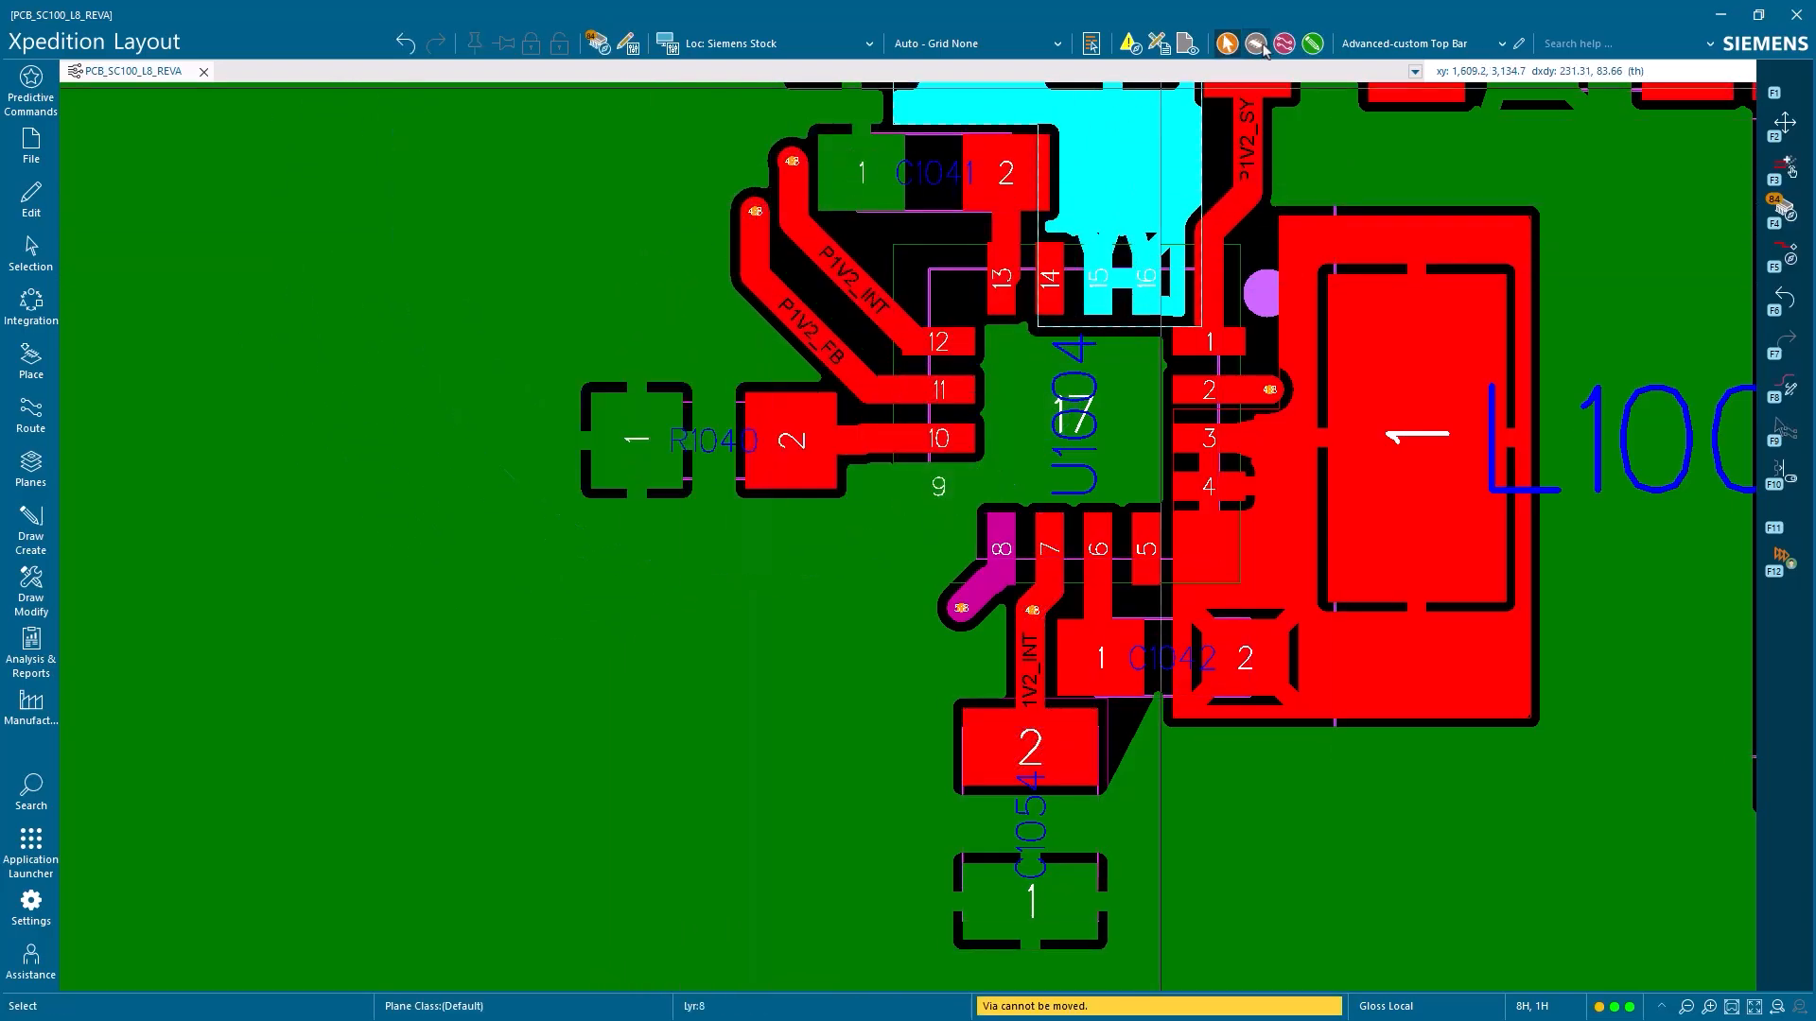
click(1255, 43)
drag(756, 443, 716, 368)
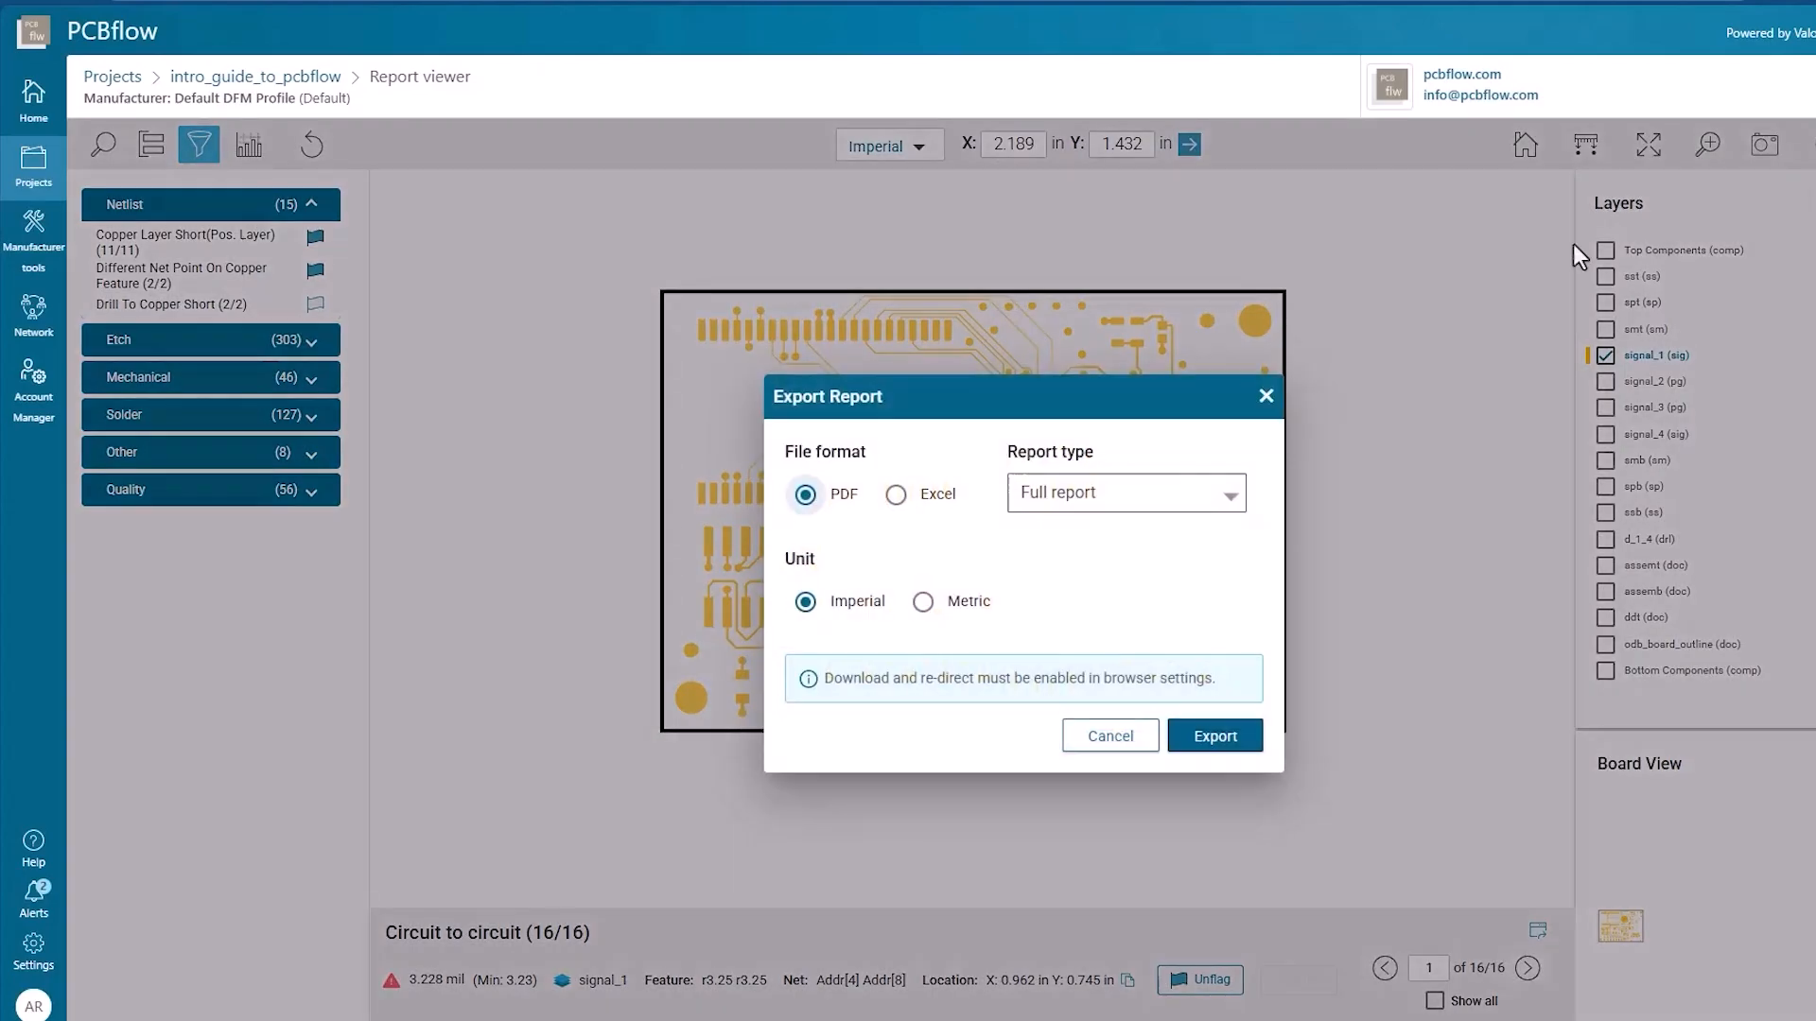
In PCBflow, export an Excel report of only flagged violations in imperial units and open the downloaded file
click(1044, 509)
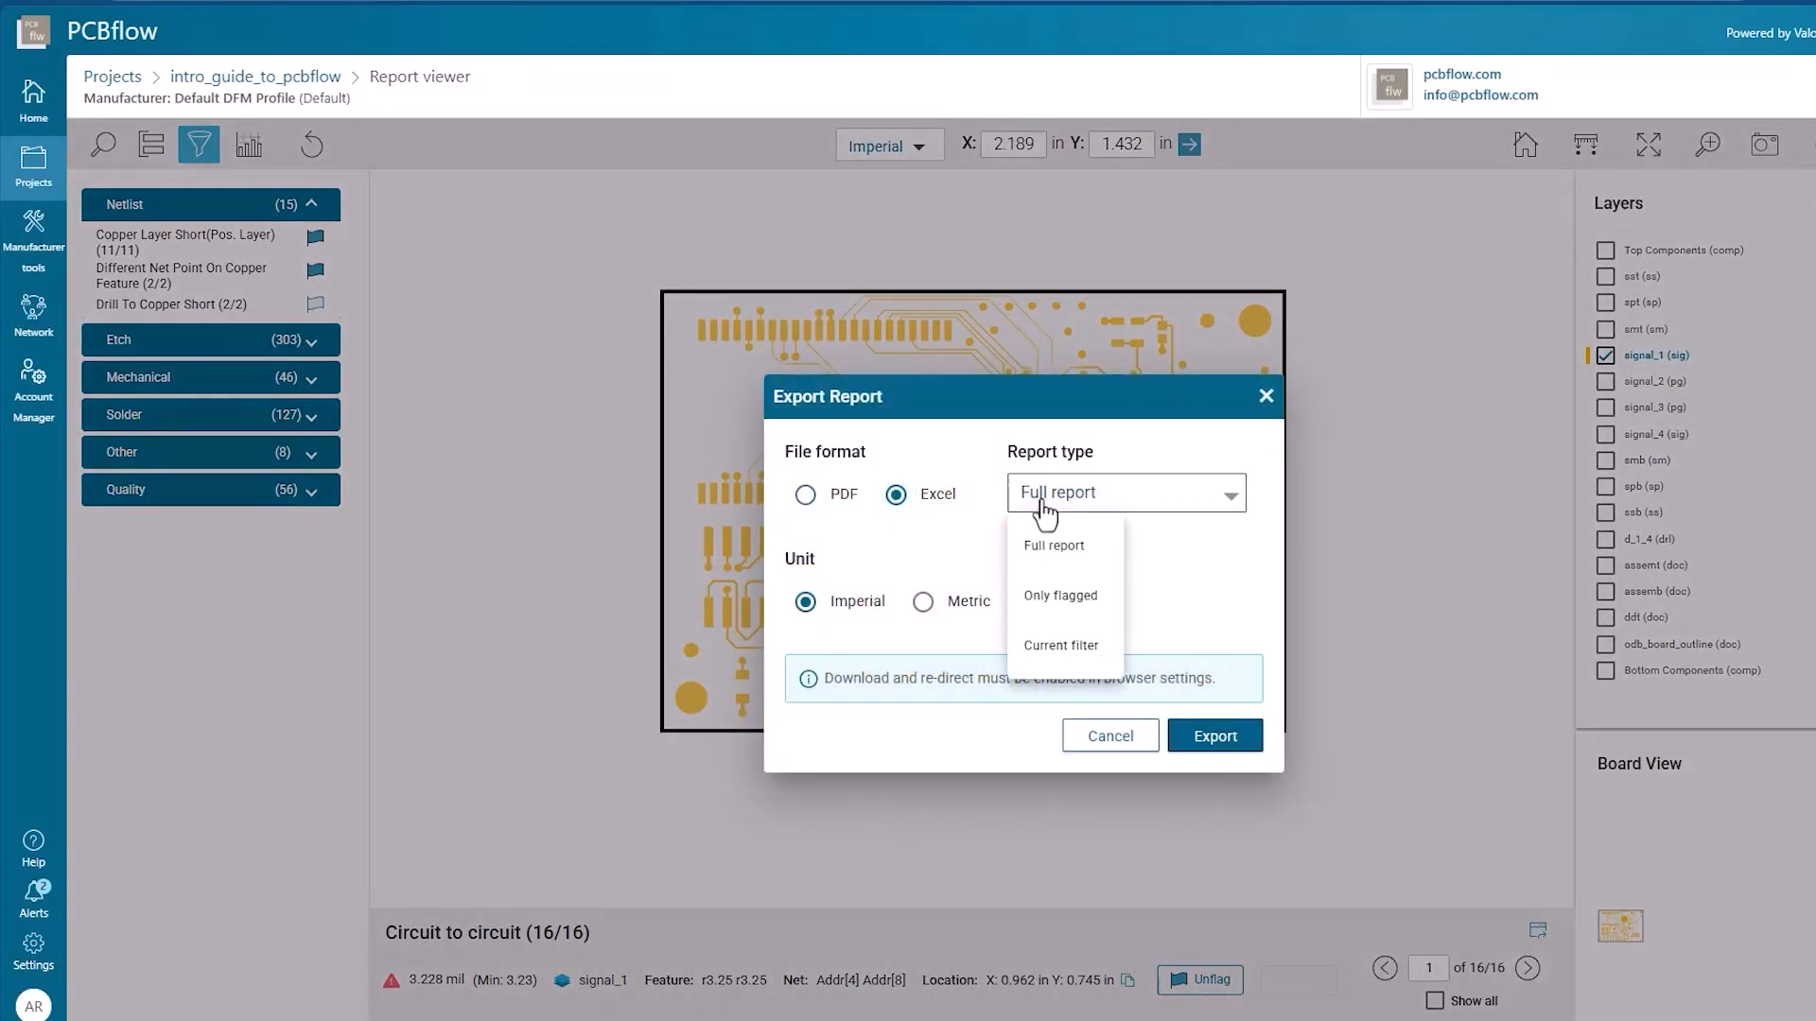
click(1045, 596)
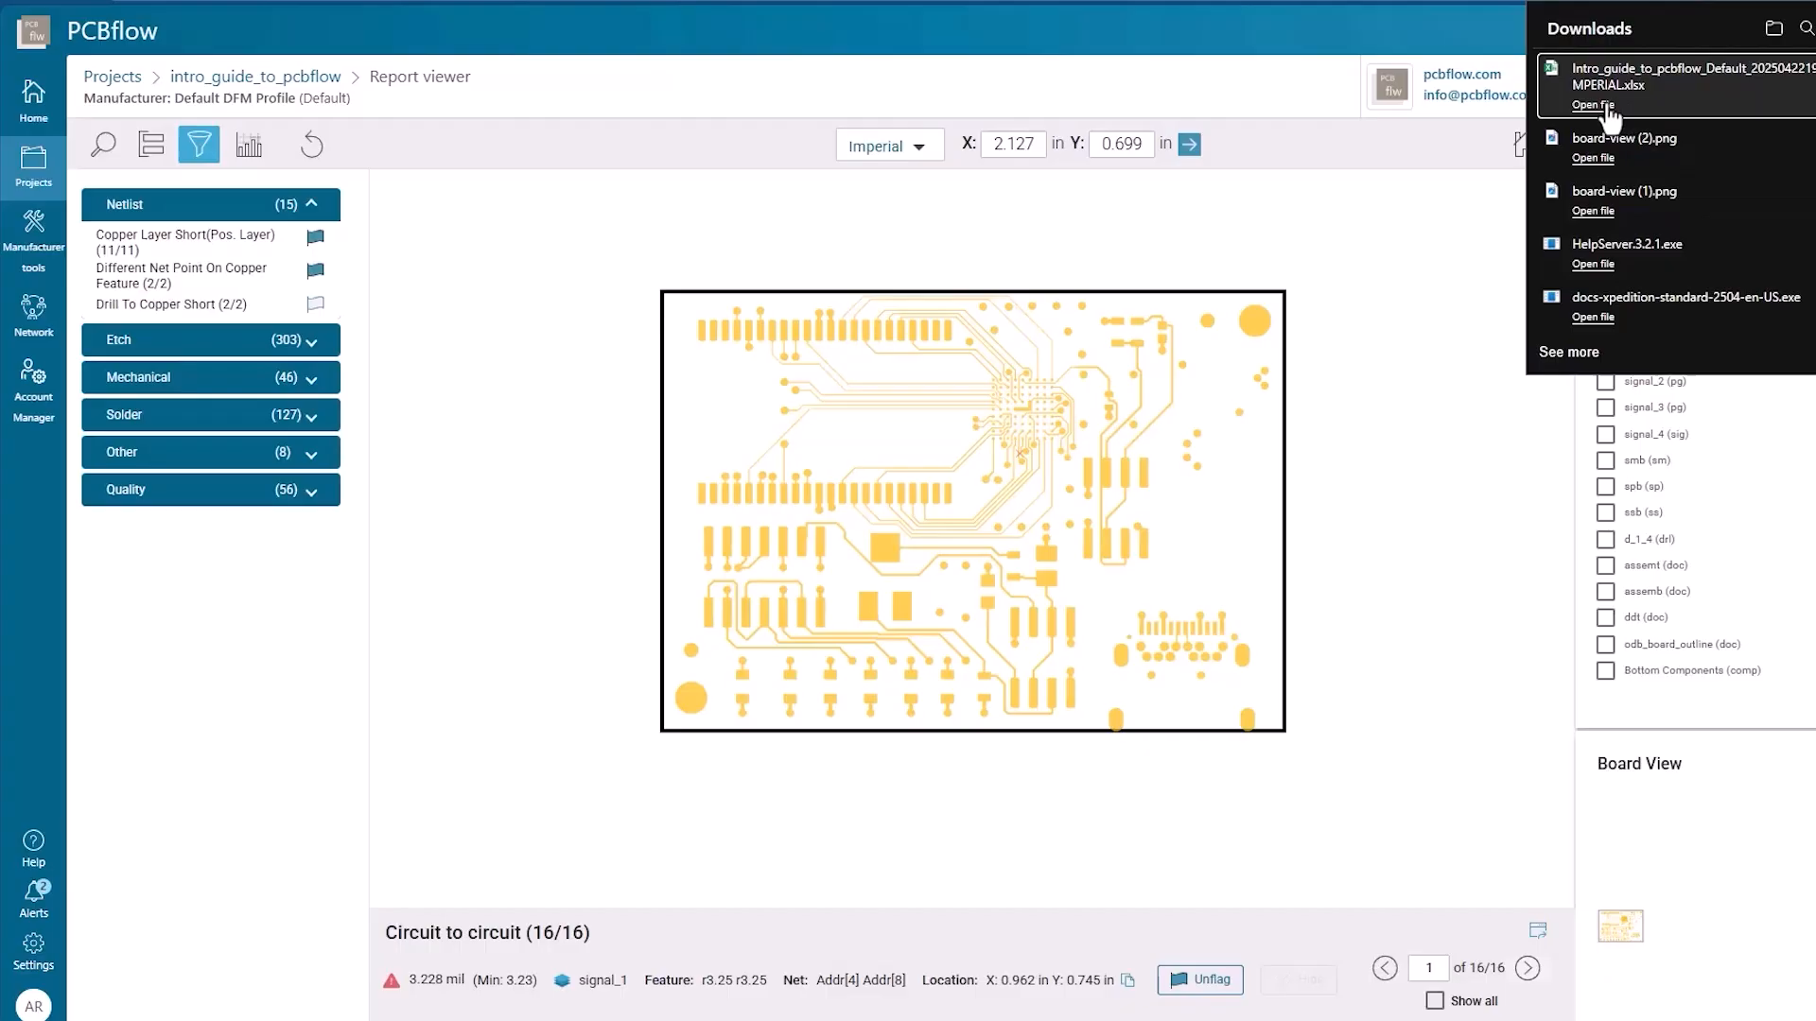
click(1604, 106)
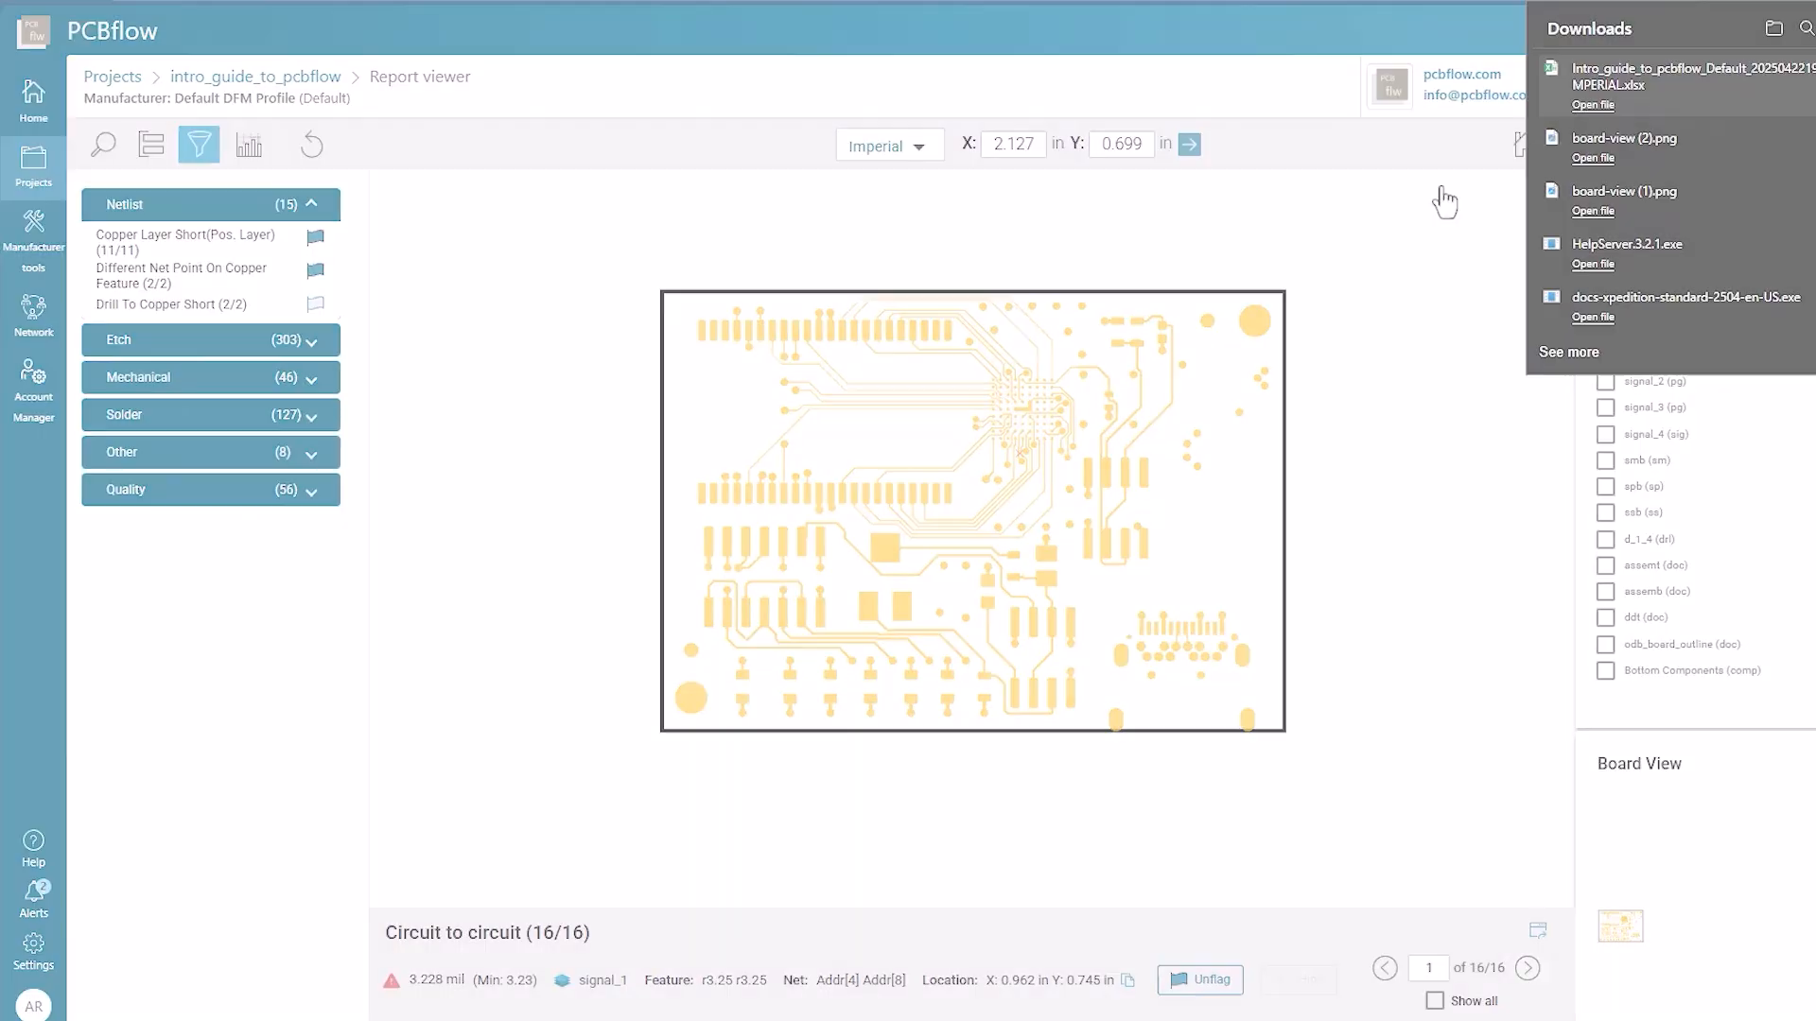
Review the Excel report's overview, and export the full DFM report from PCBflow as a PDF in imperial units
scroll(1244, 296, down, 7)
scroll(1250, 310, down, 8)
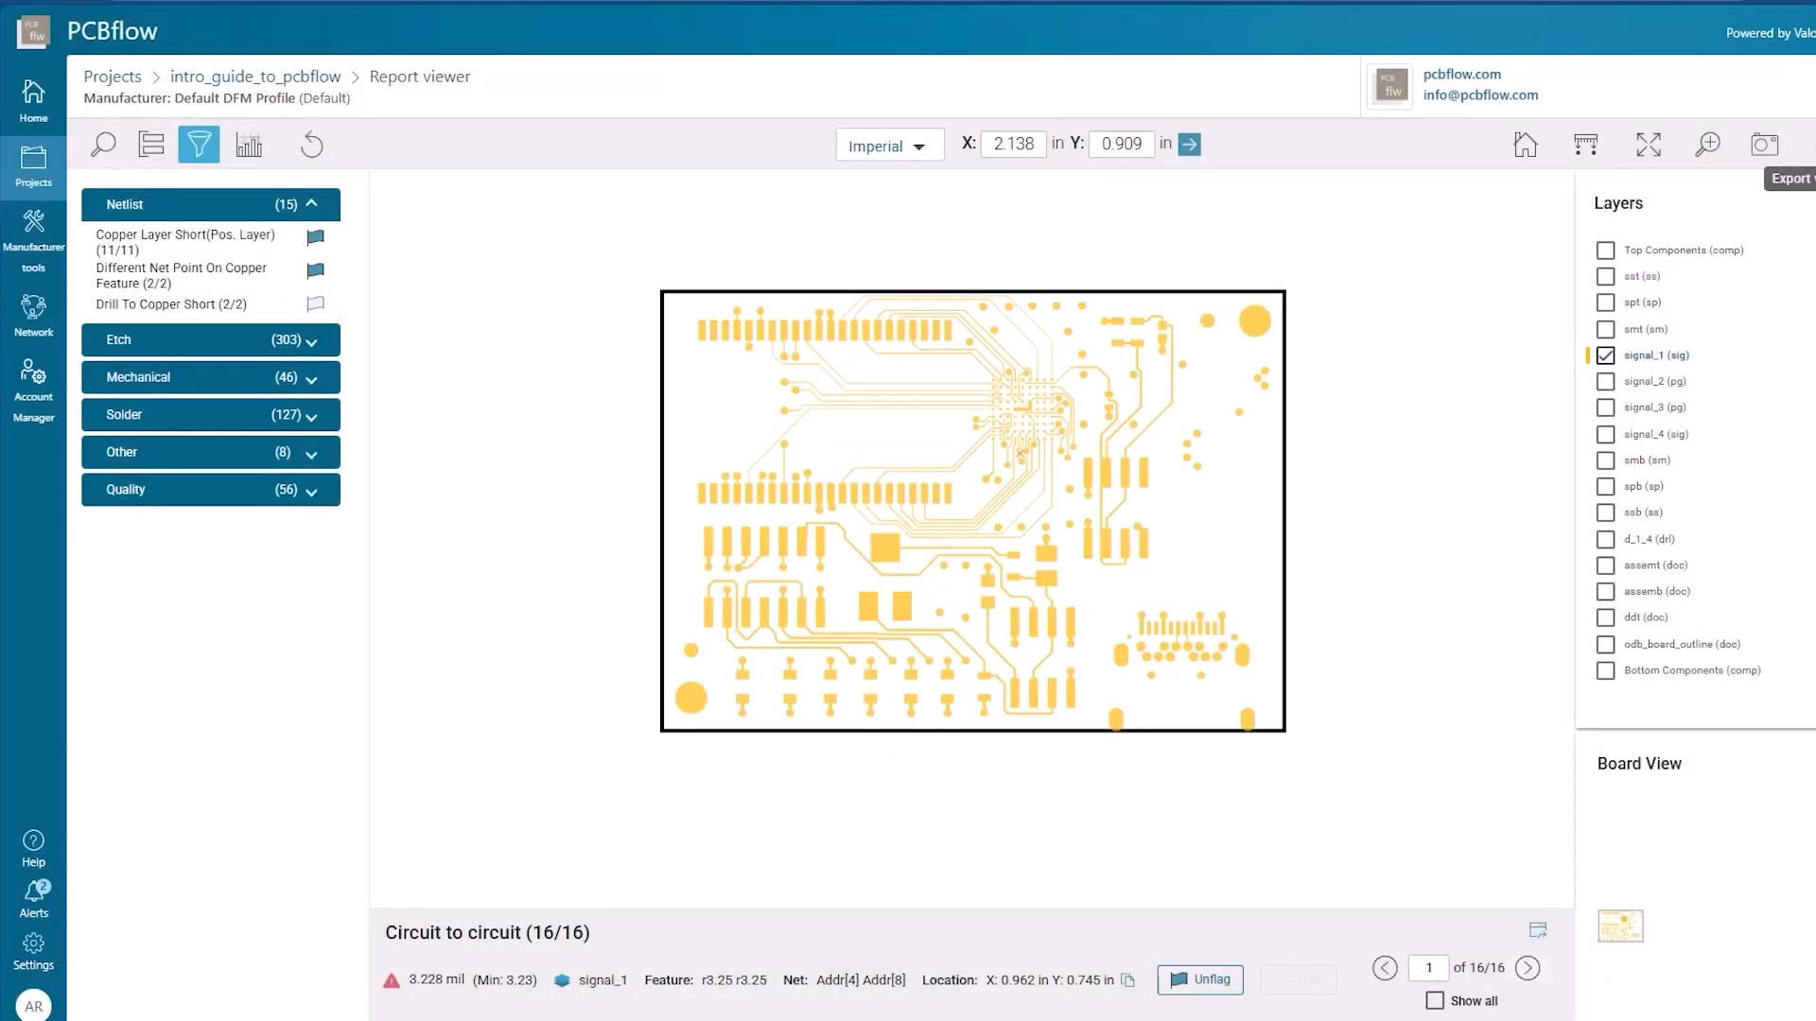
click(1804, 144)
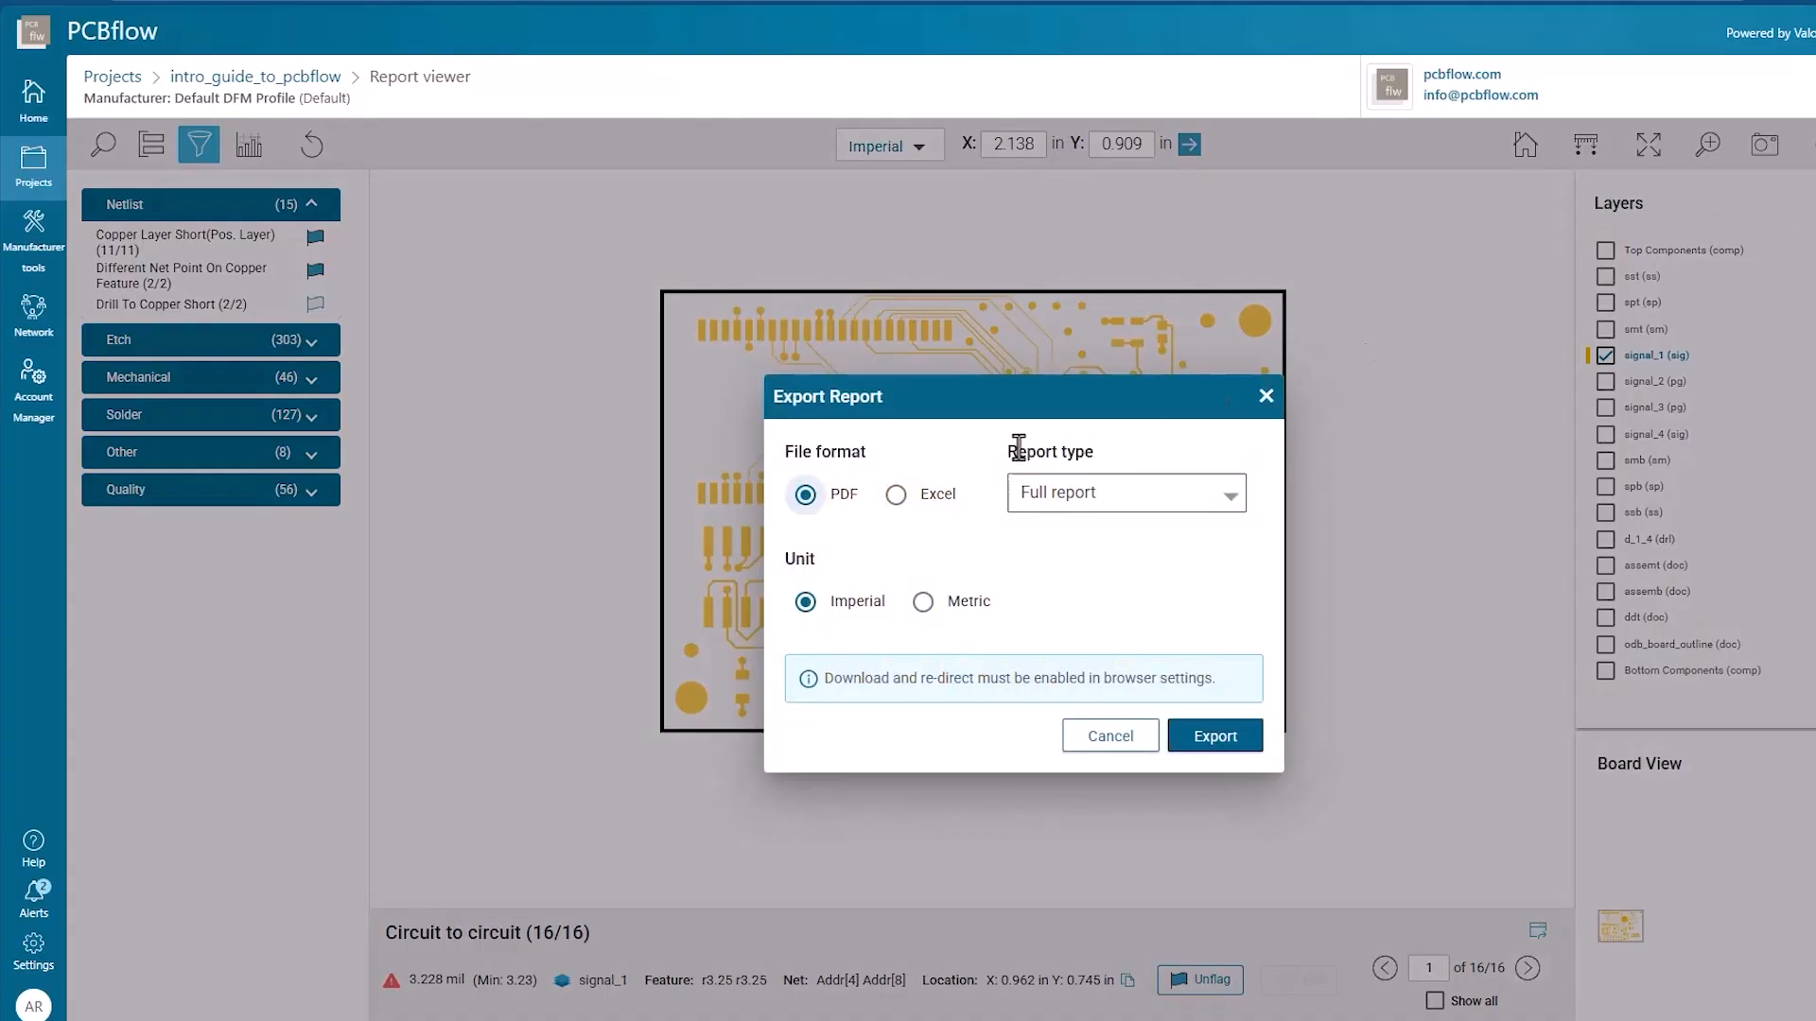
click(1091, 503)
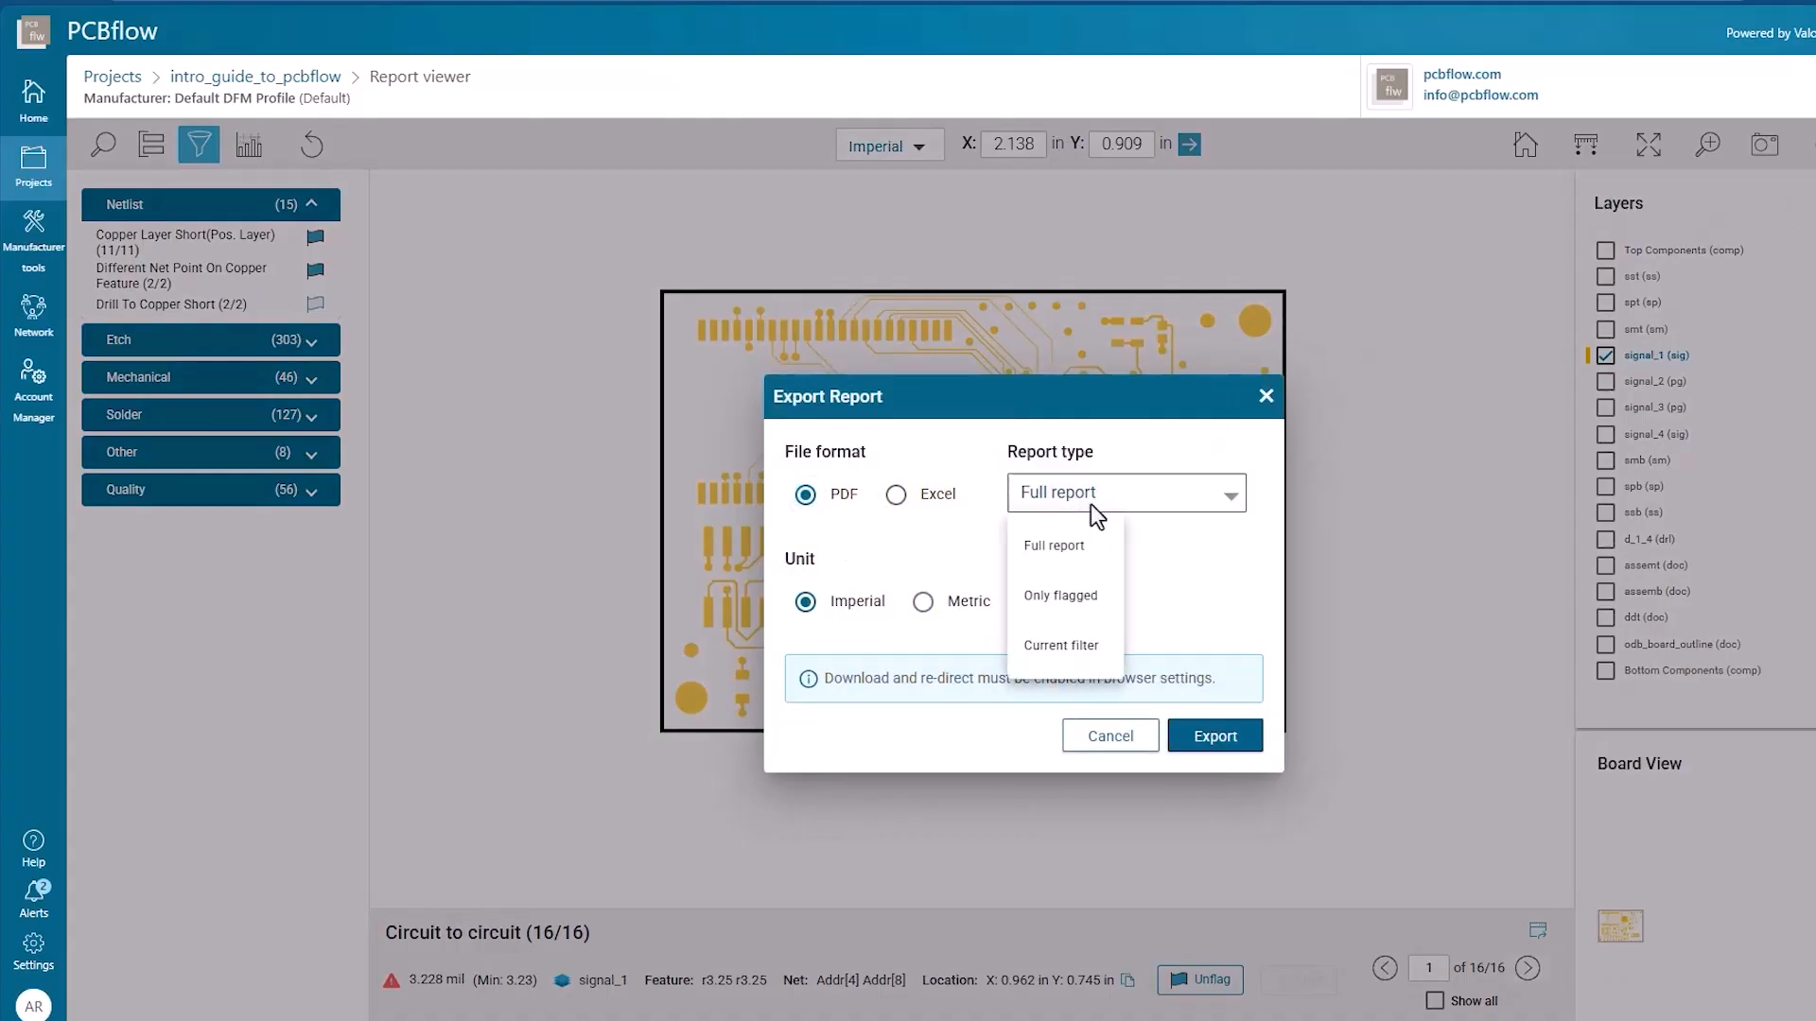
click(1079, 557)
click(1215, 736)
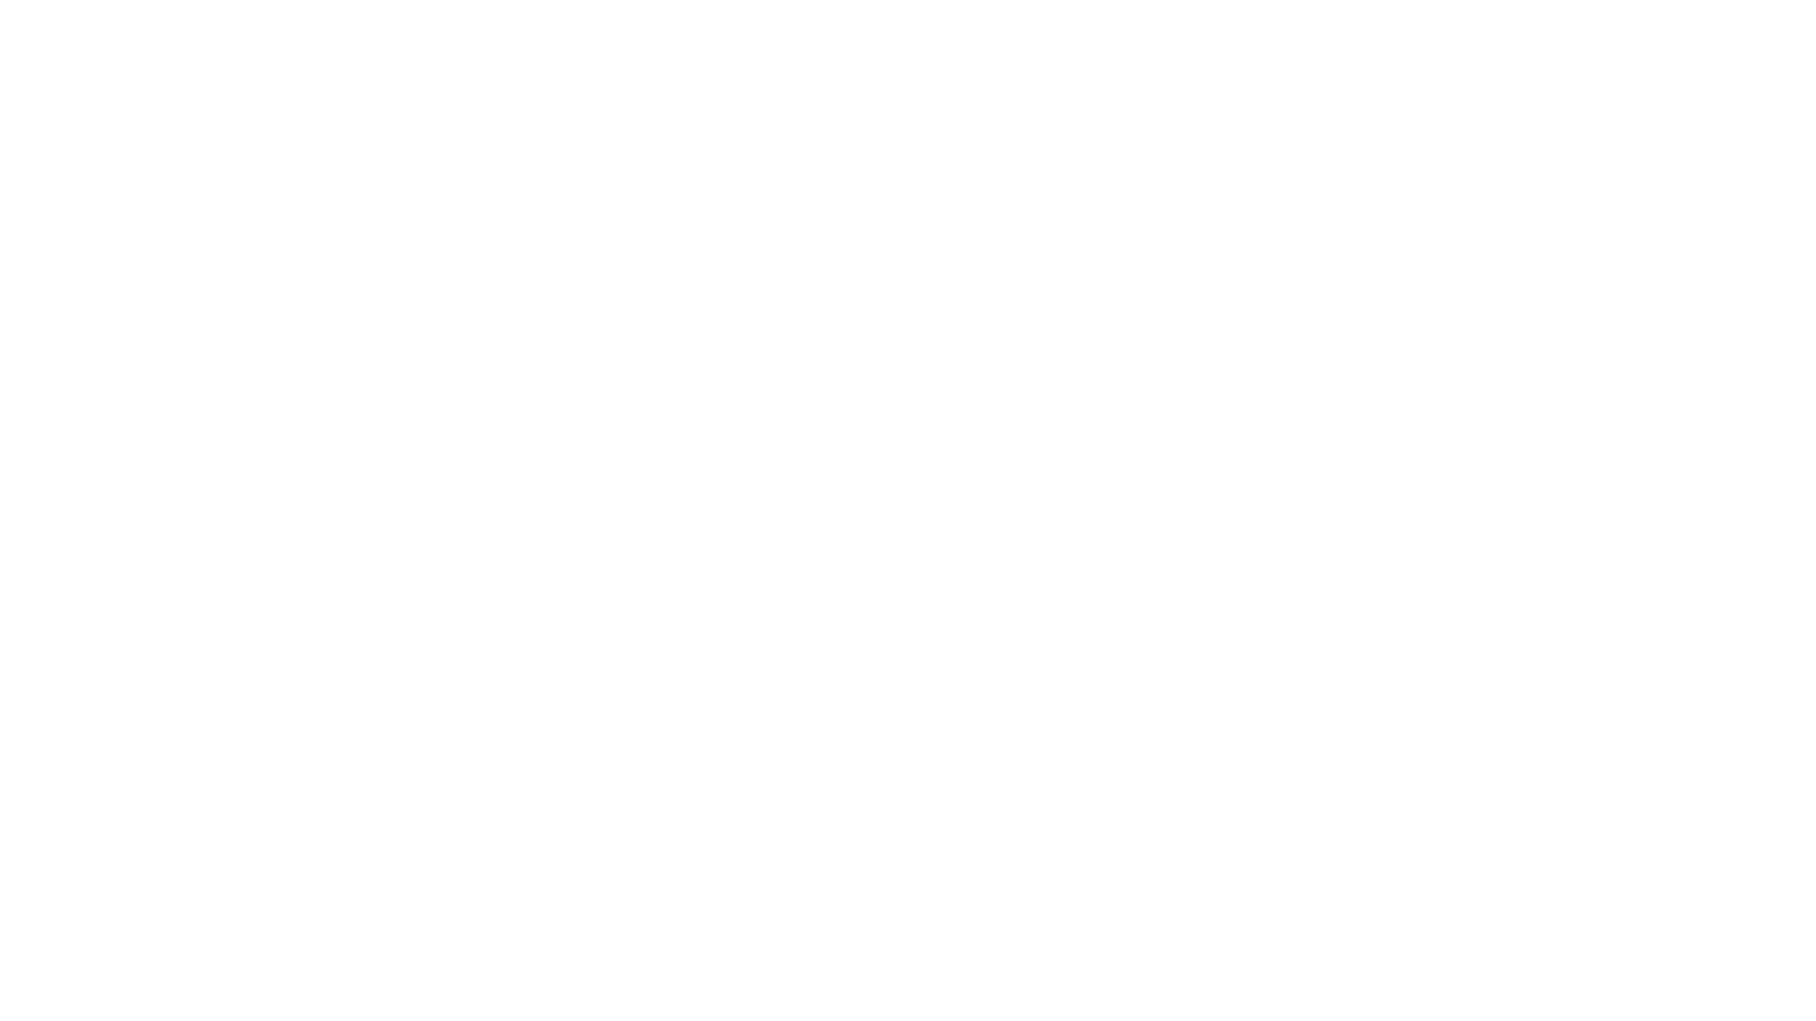
Examine the PDF DFM report, including its violations chart and the Board, Netlist and Components design information
scroll(1004, 265, down, 1)
scroll(1005, 264, down, 10)
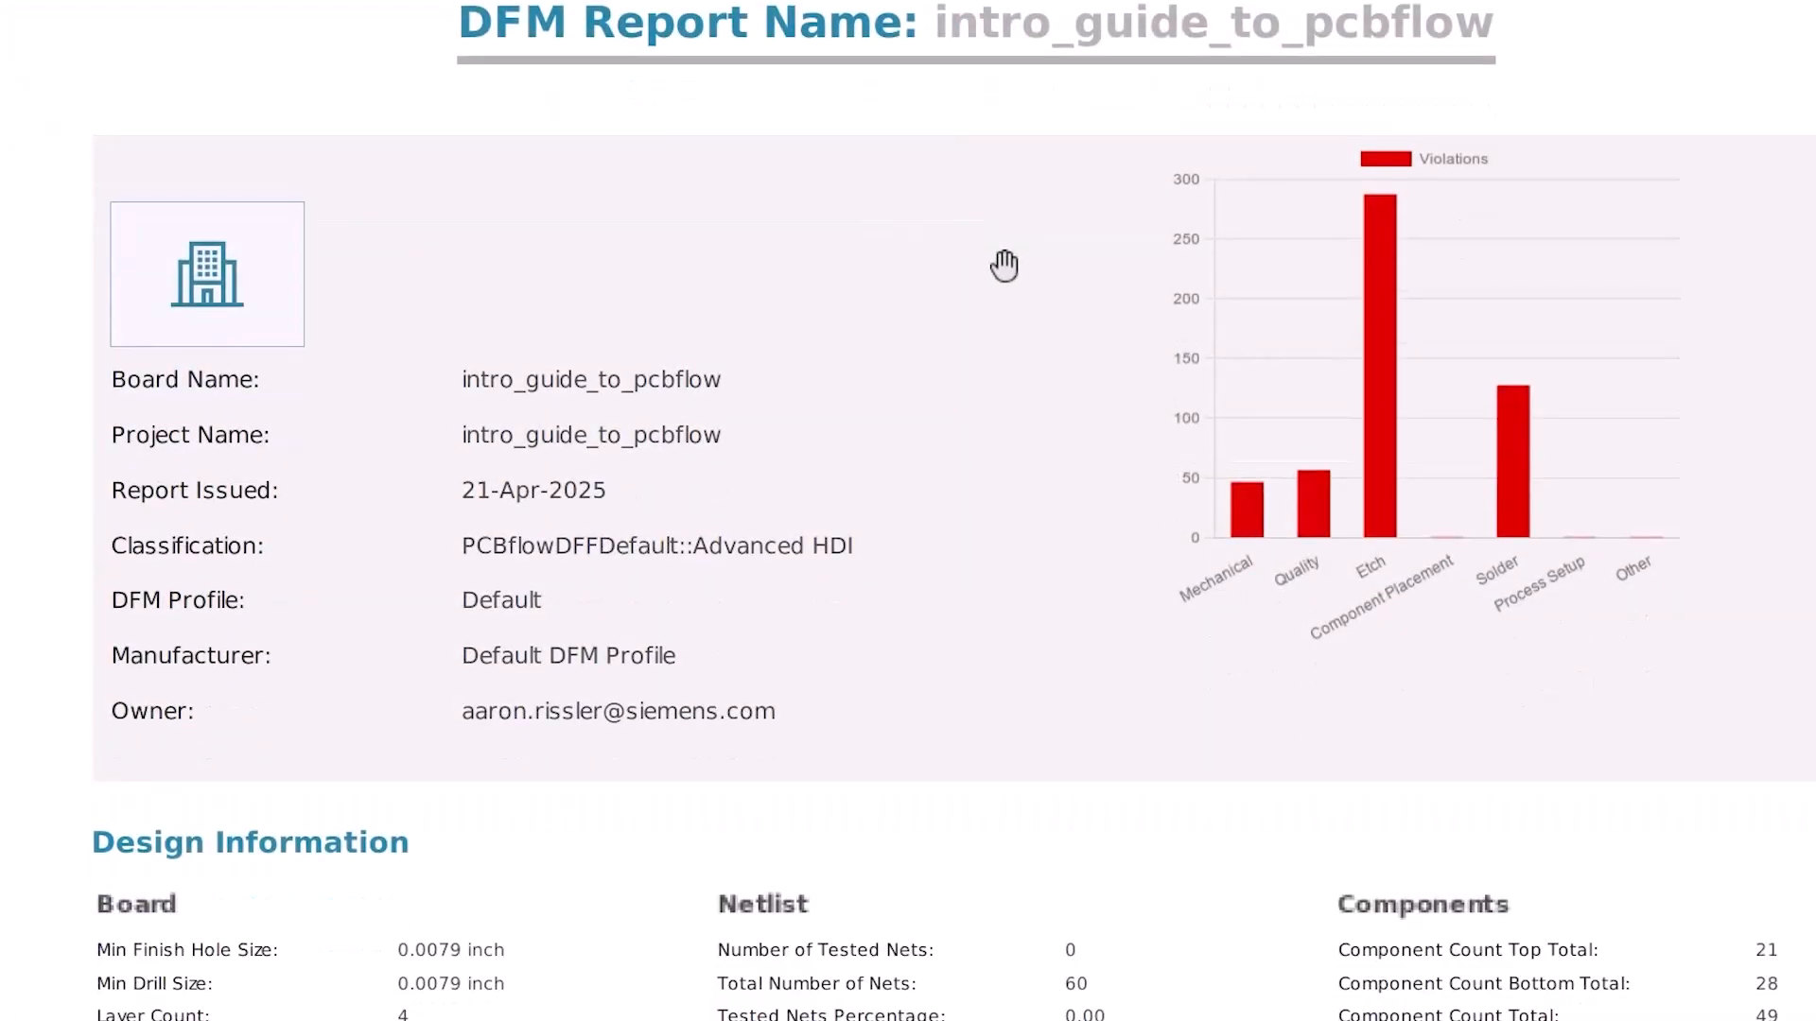
scroll(1012, 268, down, 20)
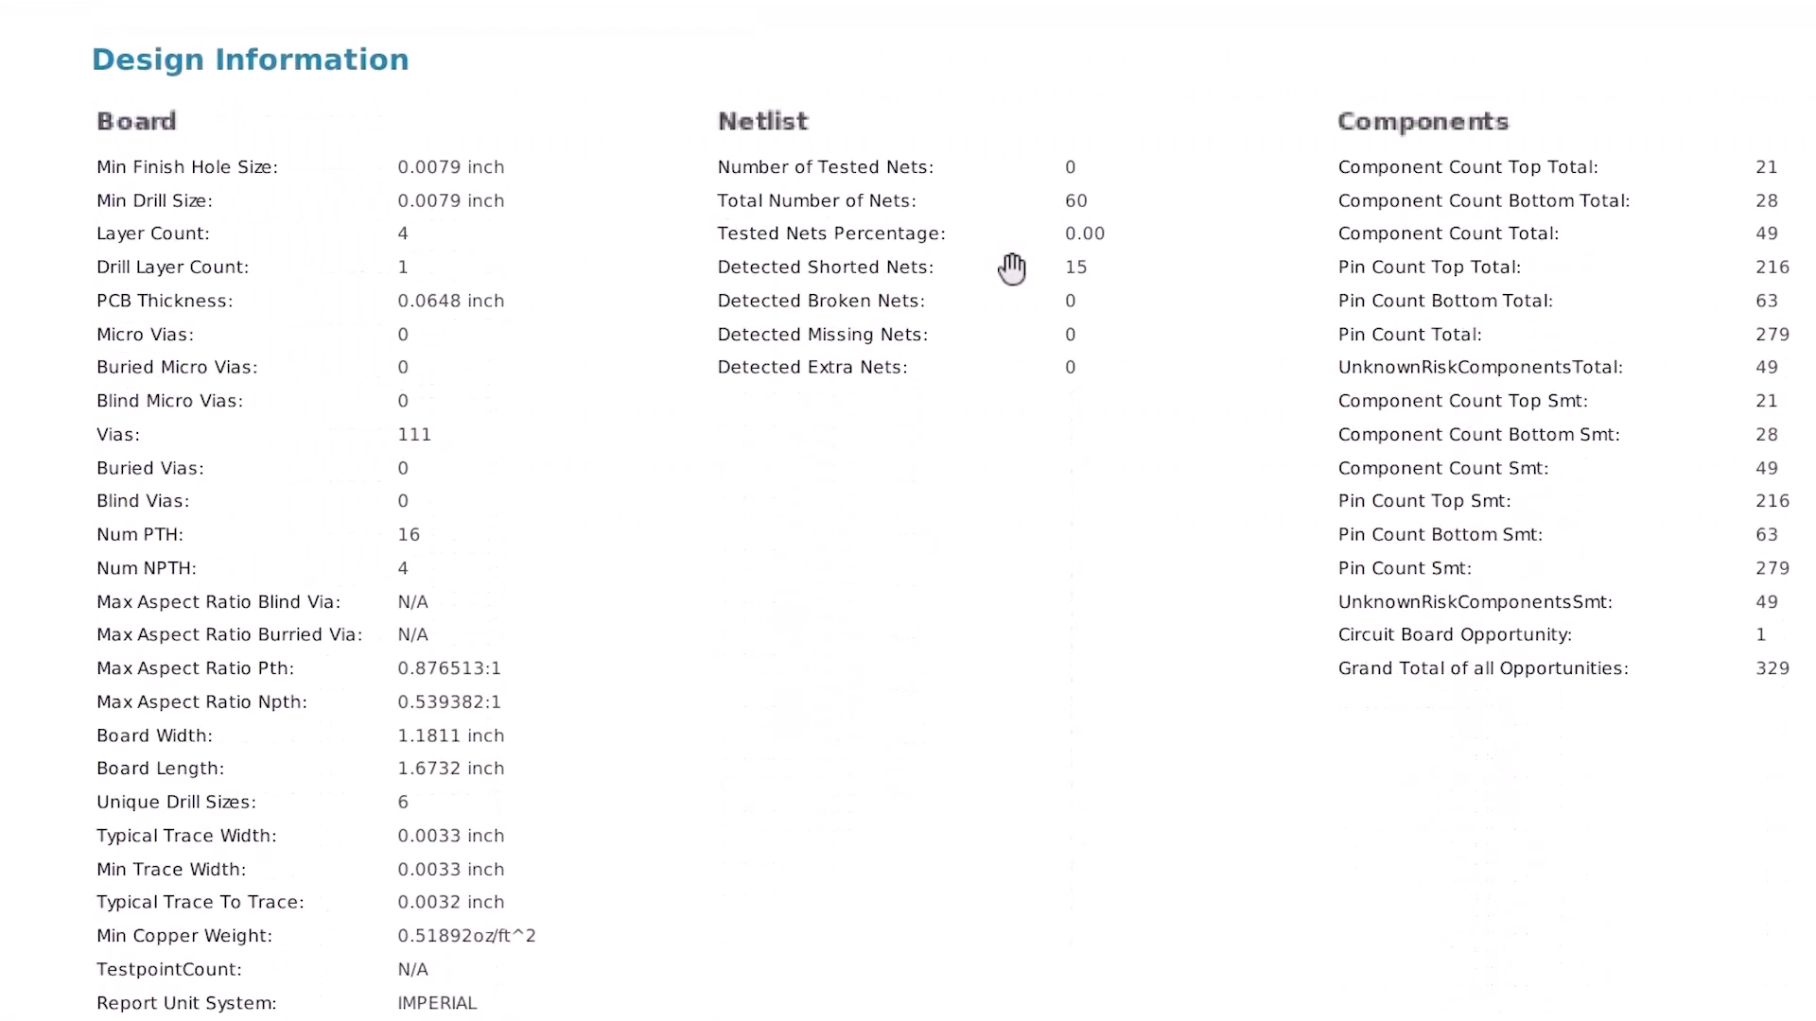
scroll(1017, 271, down, 8)
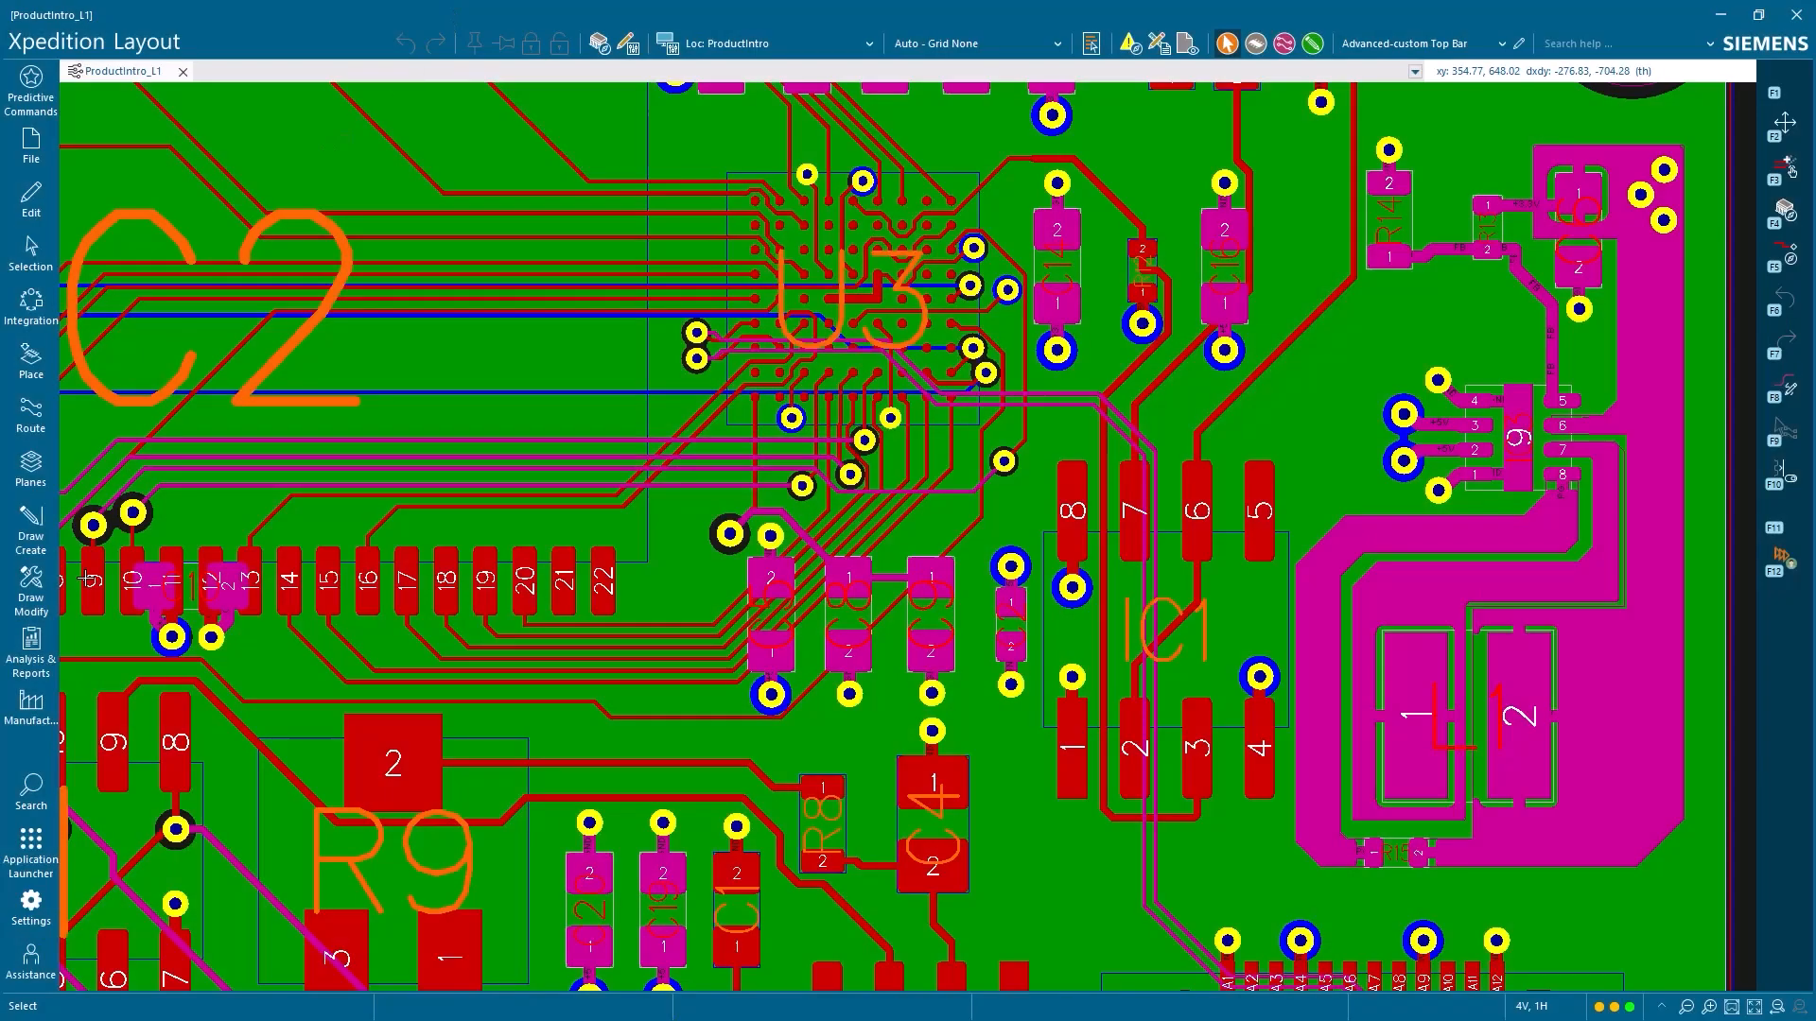
In Xpedition Layout, generate compressed ODB++ design output in version 7.0 with English units and launch ODB++ Inside
click(44, 709)
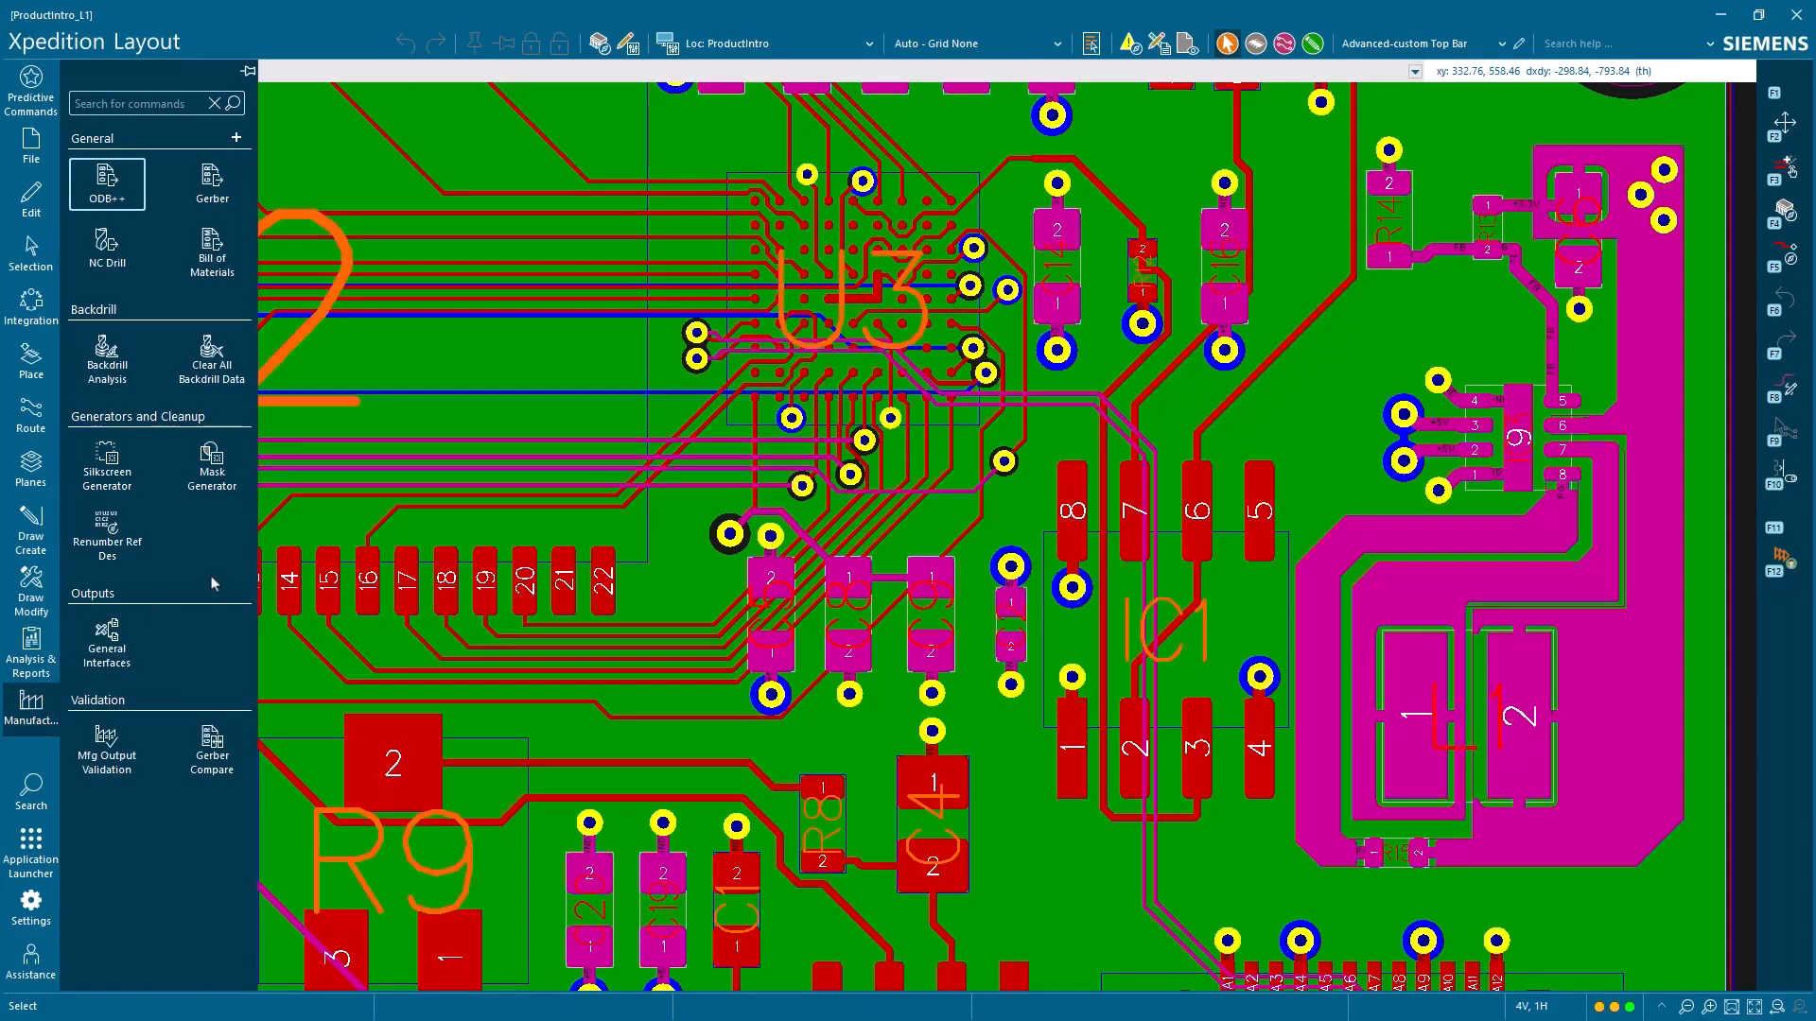
click(107, 185)
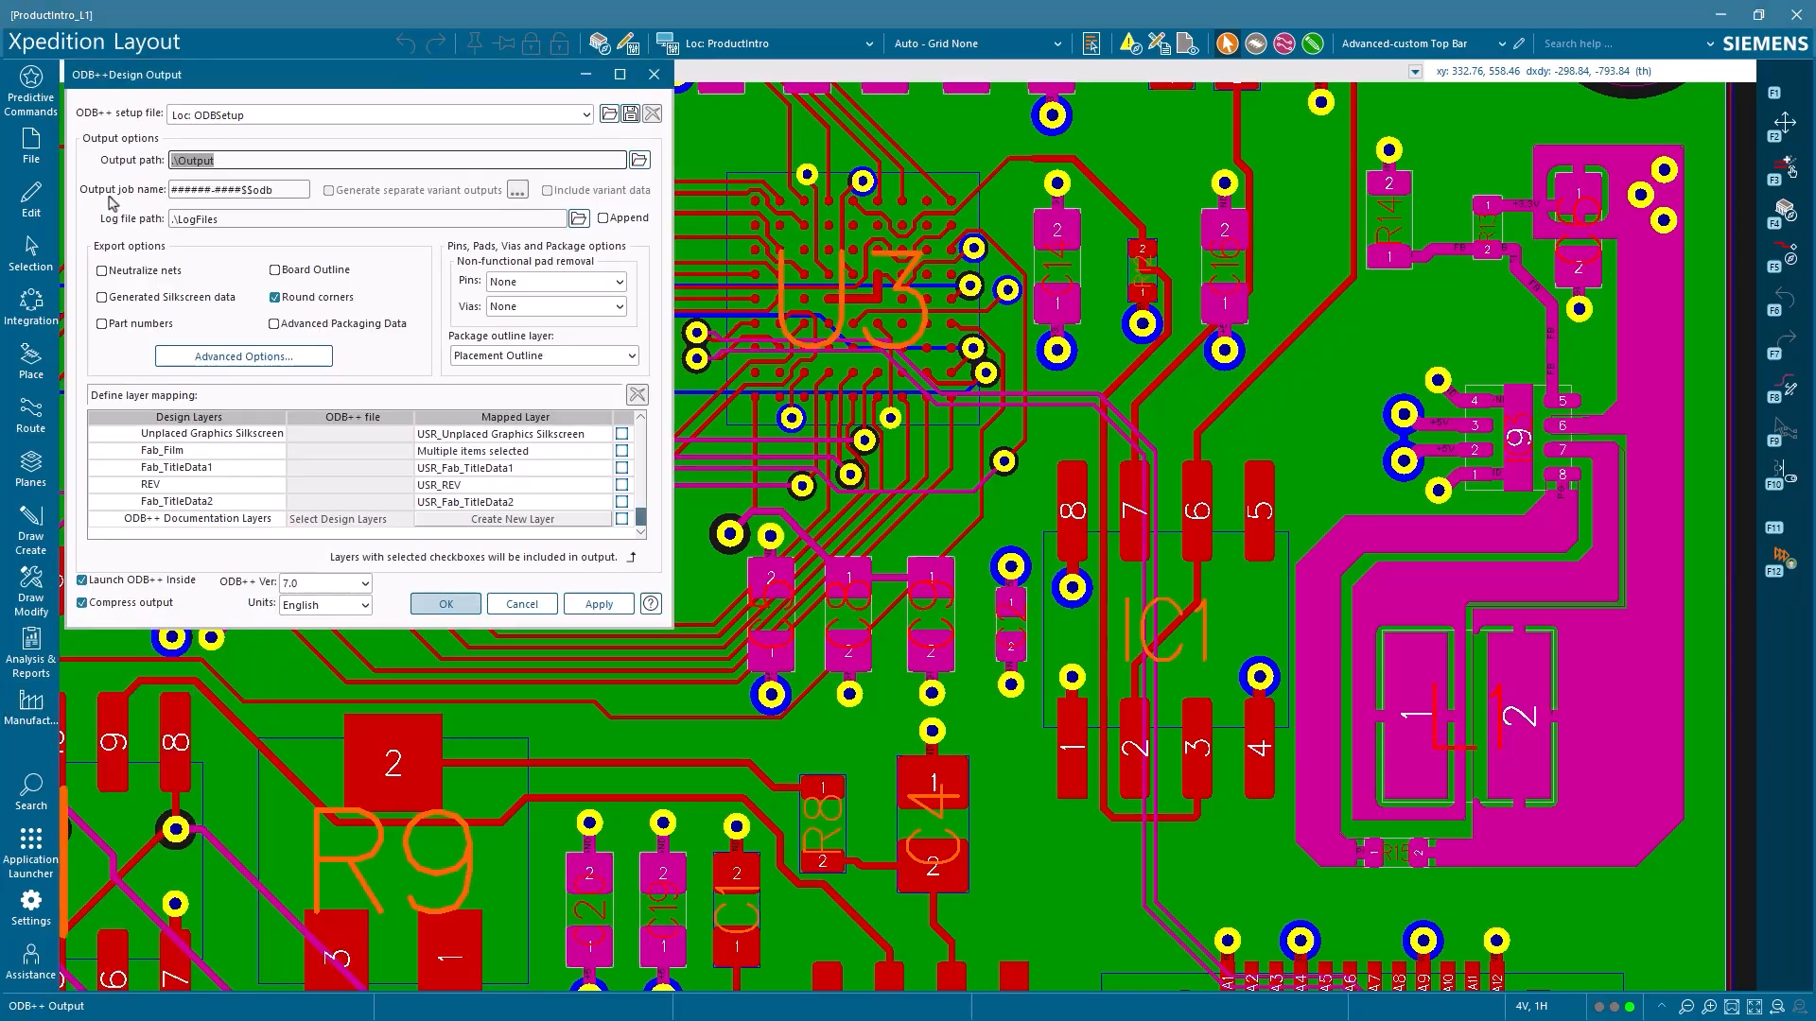
click(439, 605)
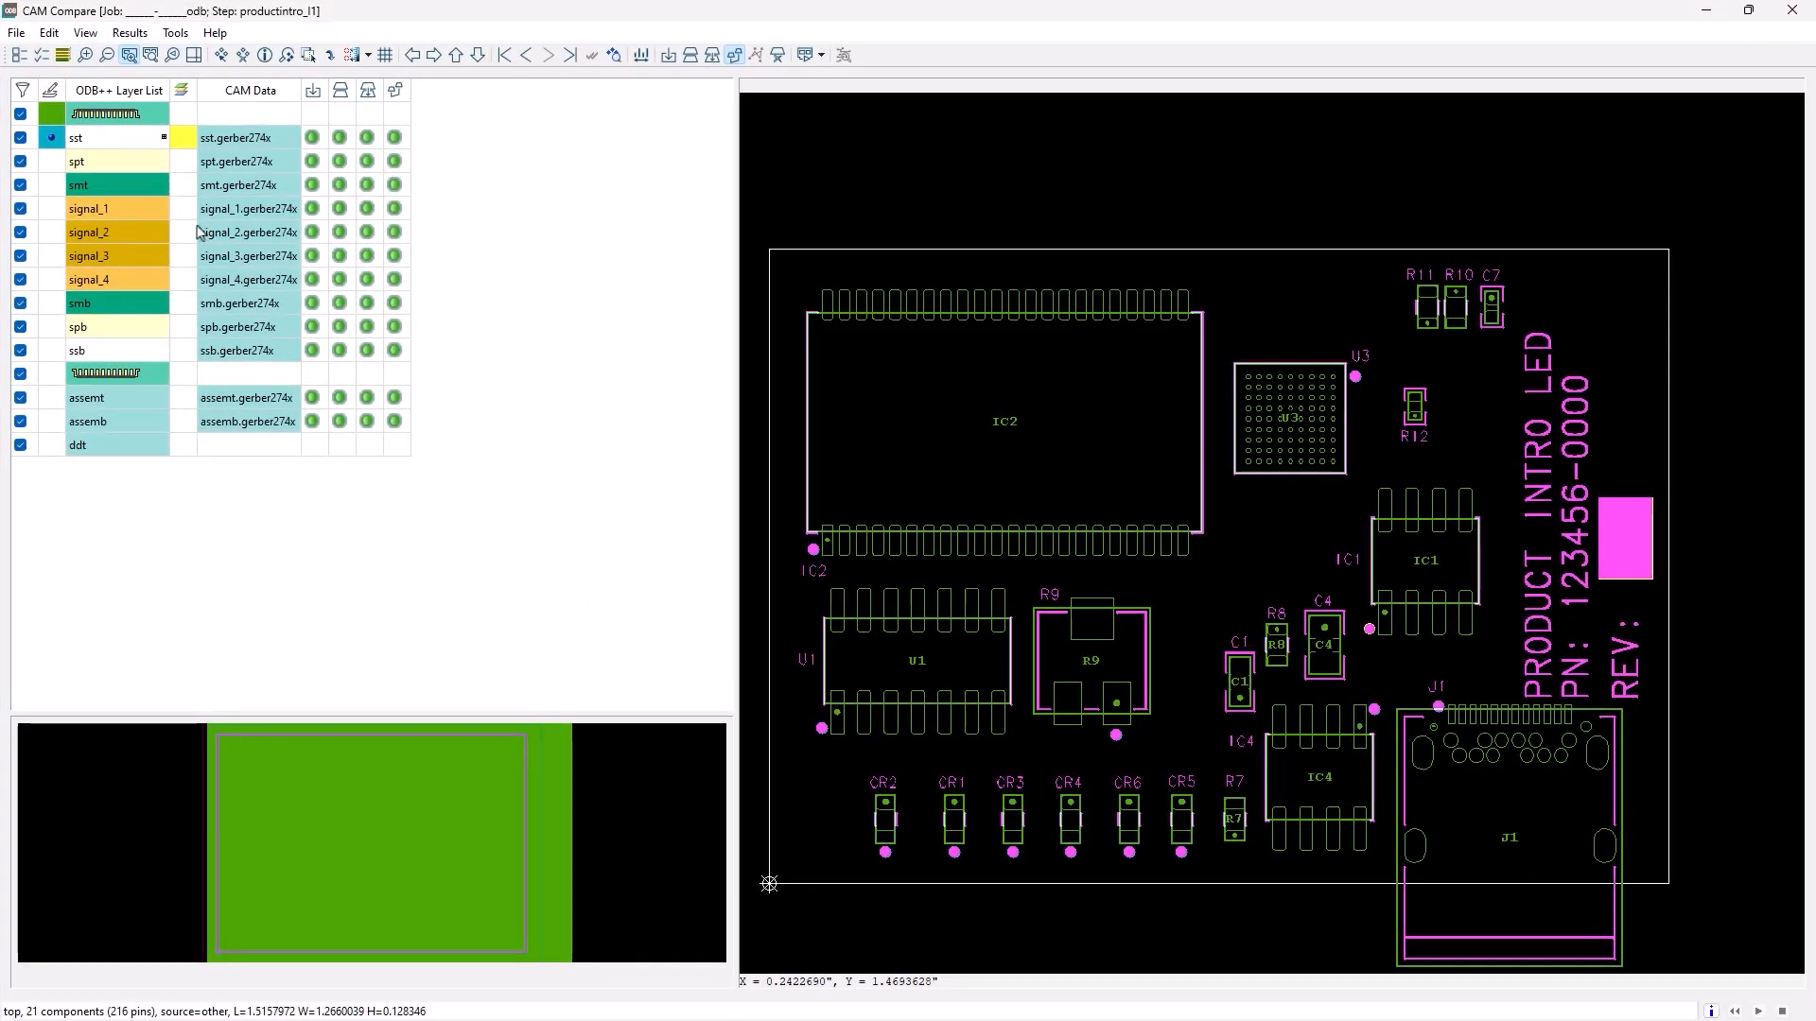
In CAM Compare, inspect the spt, smt, signal_1 and signal_4 layers and the top components layer one by one
click(139, 170)
click(139, 192)
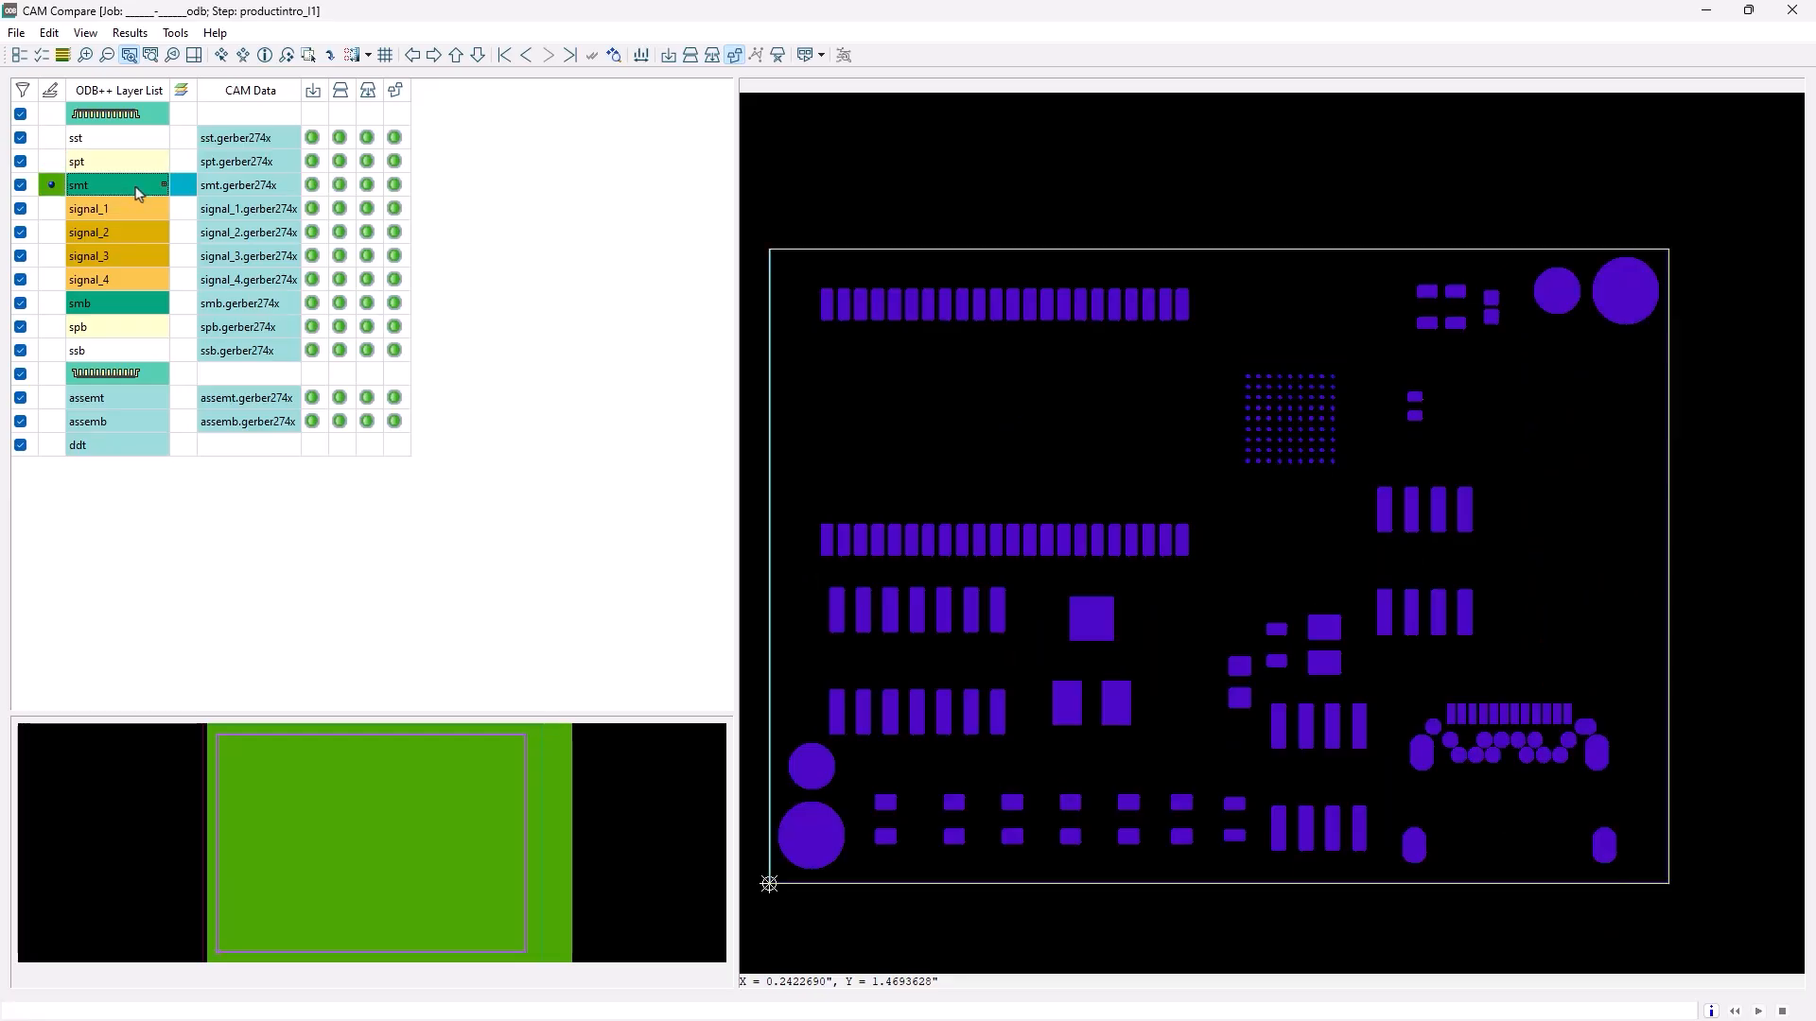
click(132, 210)
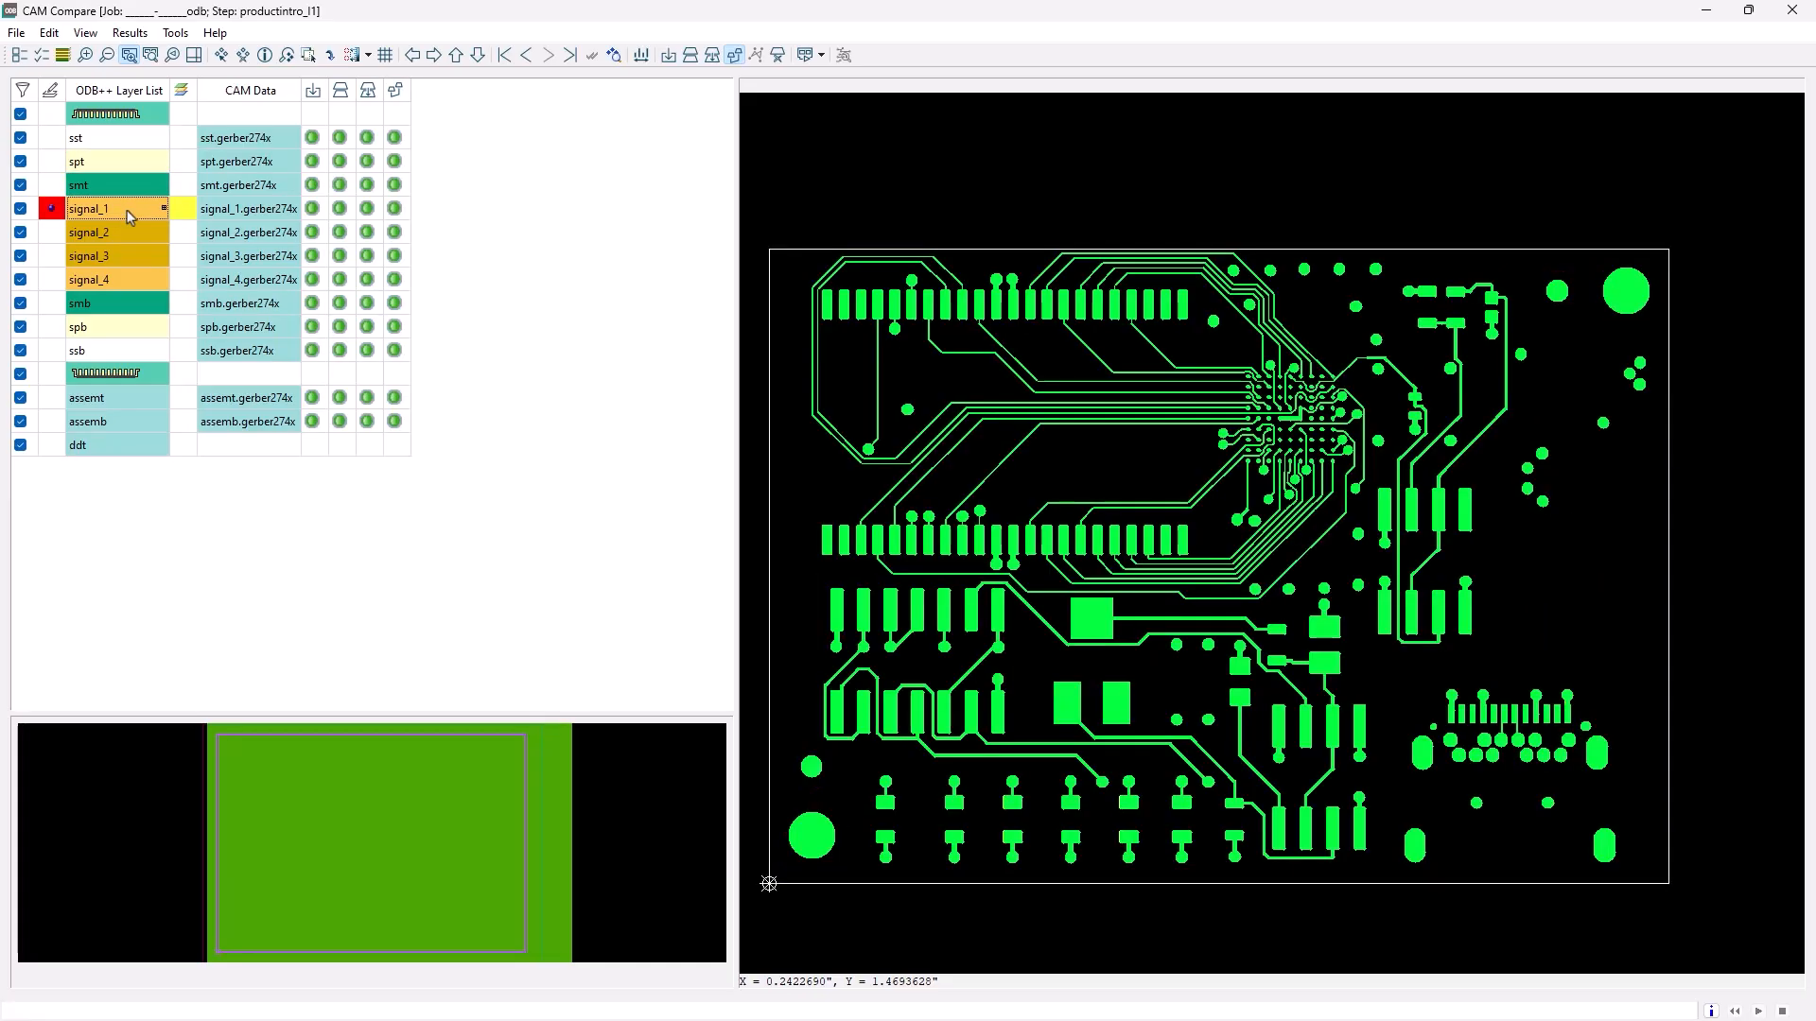
click(137, 281)
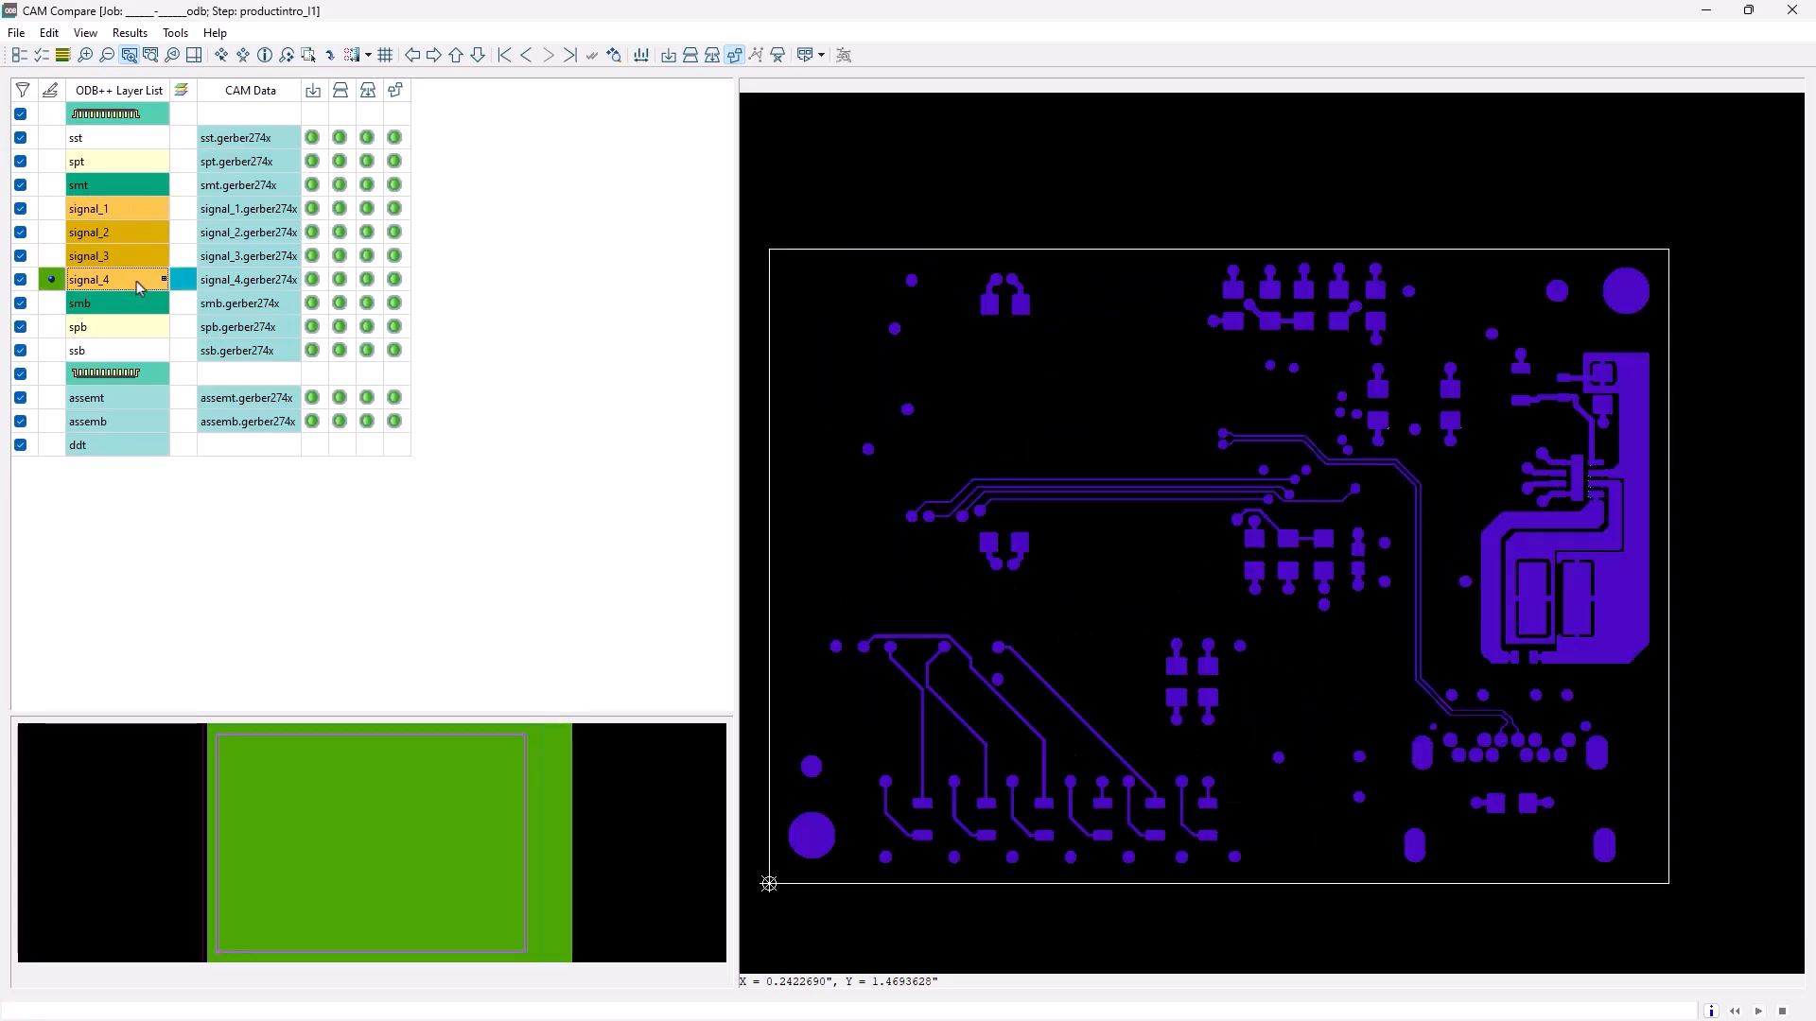
click(162, 119)
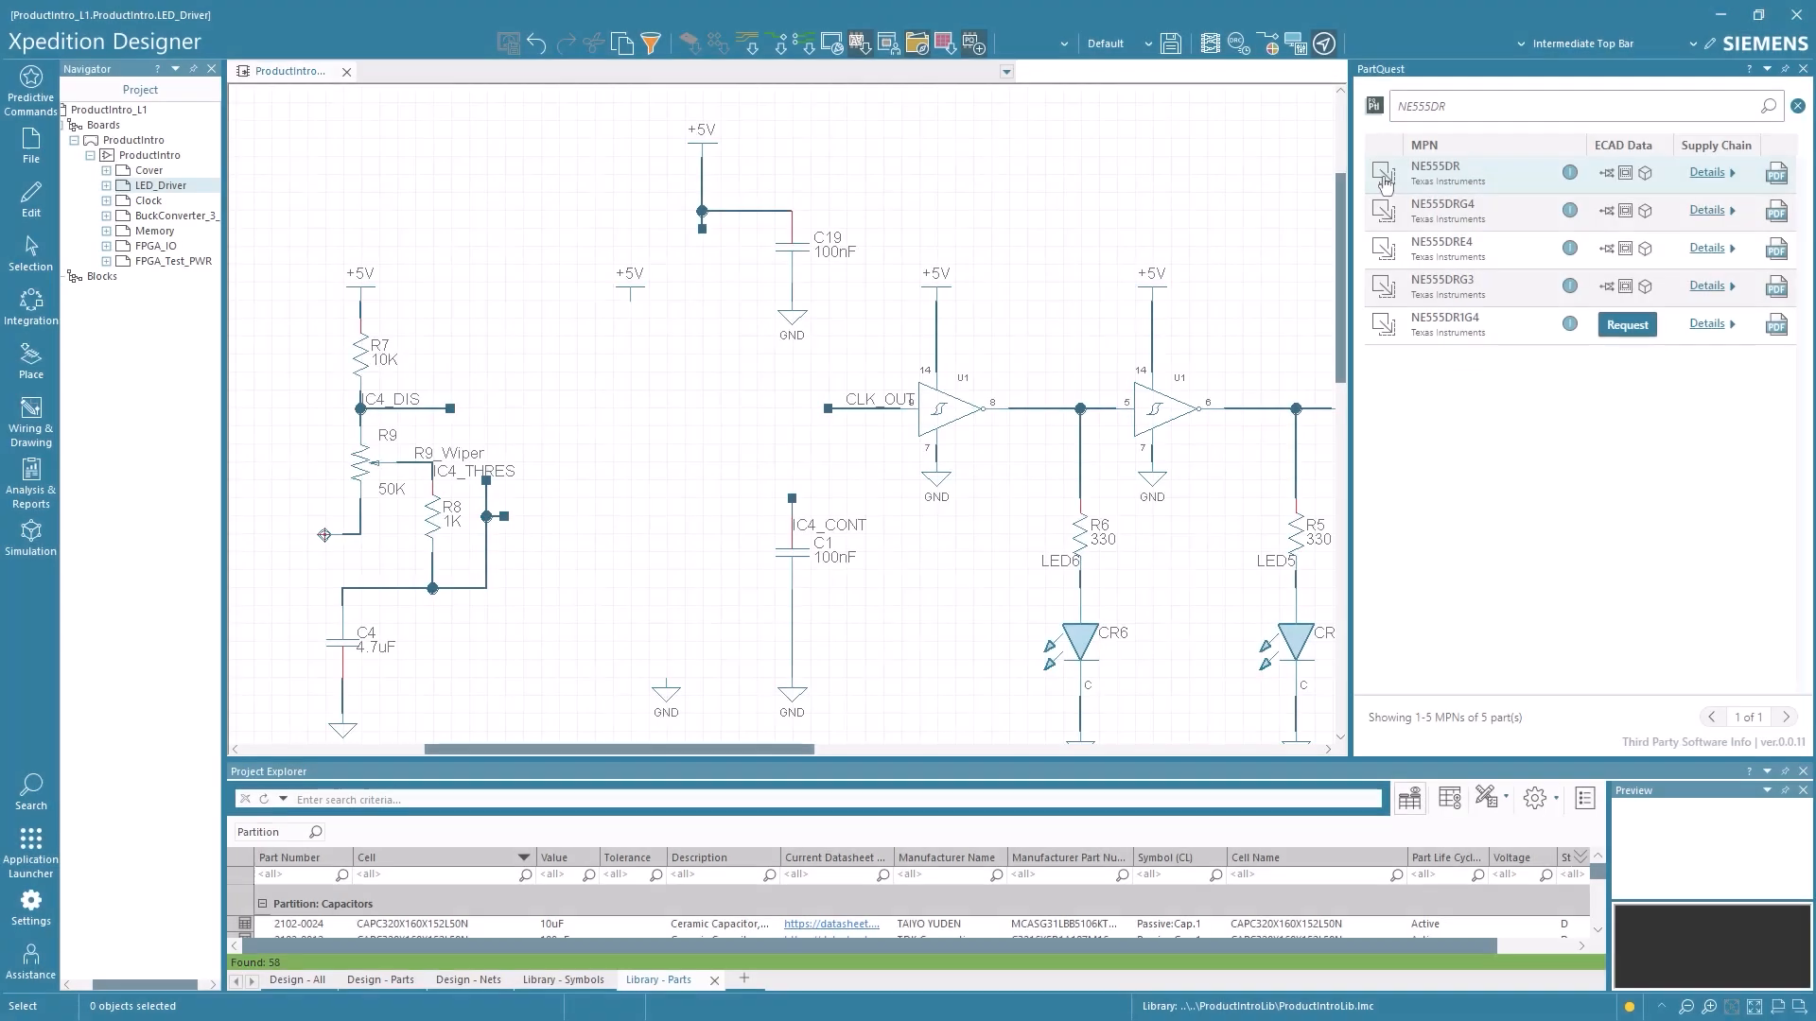
In Xpedition Designer, place the NE555DR timer symbol in the gap between the R9 and U1 circuits on the LED_Driver schematic
drag(628, 730, 536, 840)
drag(1050, 930, 1061, 595)
drag(1062, 595, 558, 435)
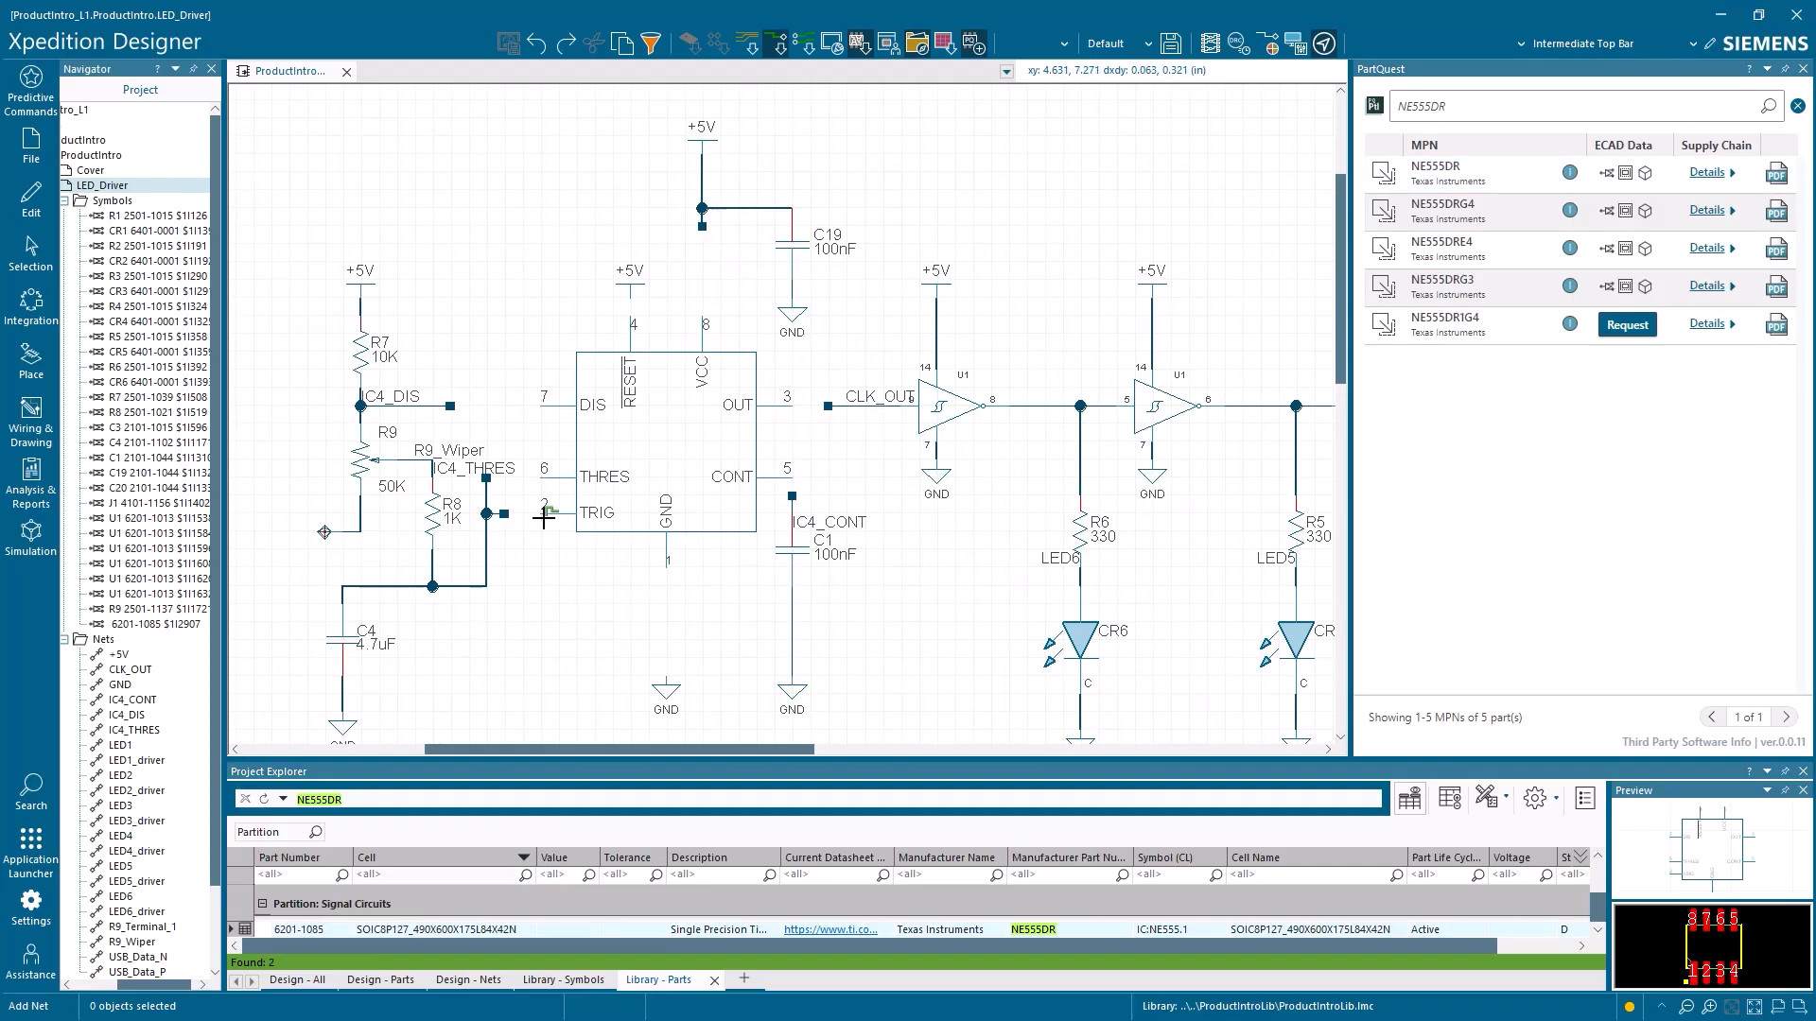
Wire the timer's pins to the IC4_THRES, IC4_DIS, IC4_CONT, CLK_OUT, GND and +5V nets
drag(504, 514, 541, 477)
drag(450, 406, 541, 405)
drag(631, 301, 632, 320)
drag(668, 559, 672, 673)
drag(795, 498, 793, 482)
drag(829, 405, 798, 403)
drag(713, 318, 709, 244)
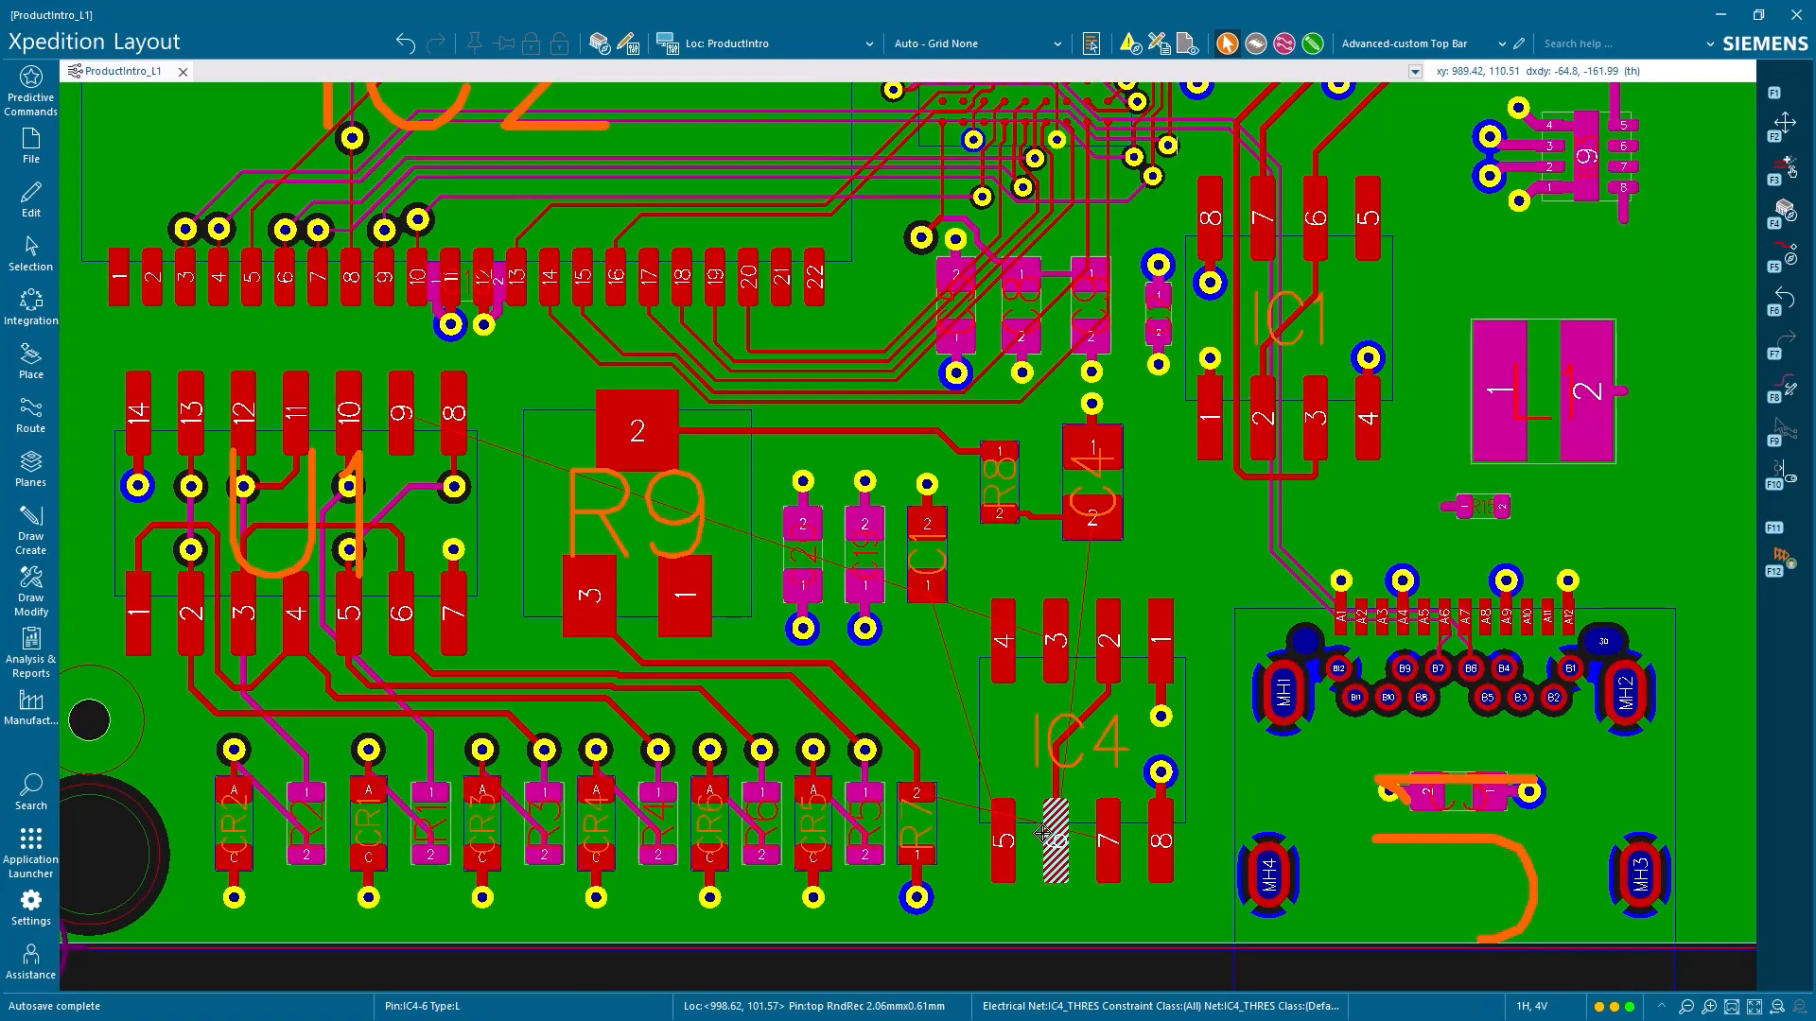
In Xpedition Layout, route the traces around R7 and the pins of IC4
click(916, 793)
click(1003, 838)
click(1003, 643)
click(1107, 623)
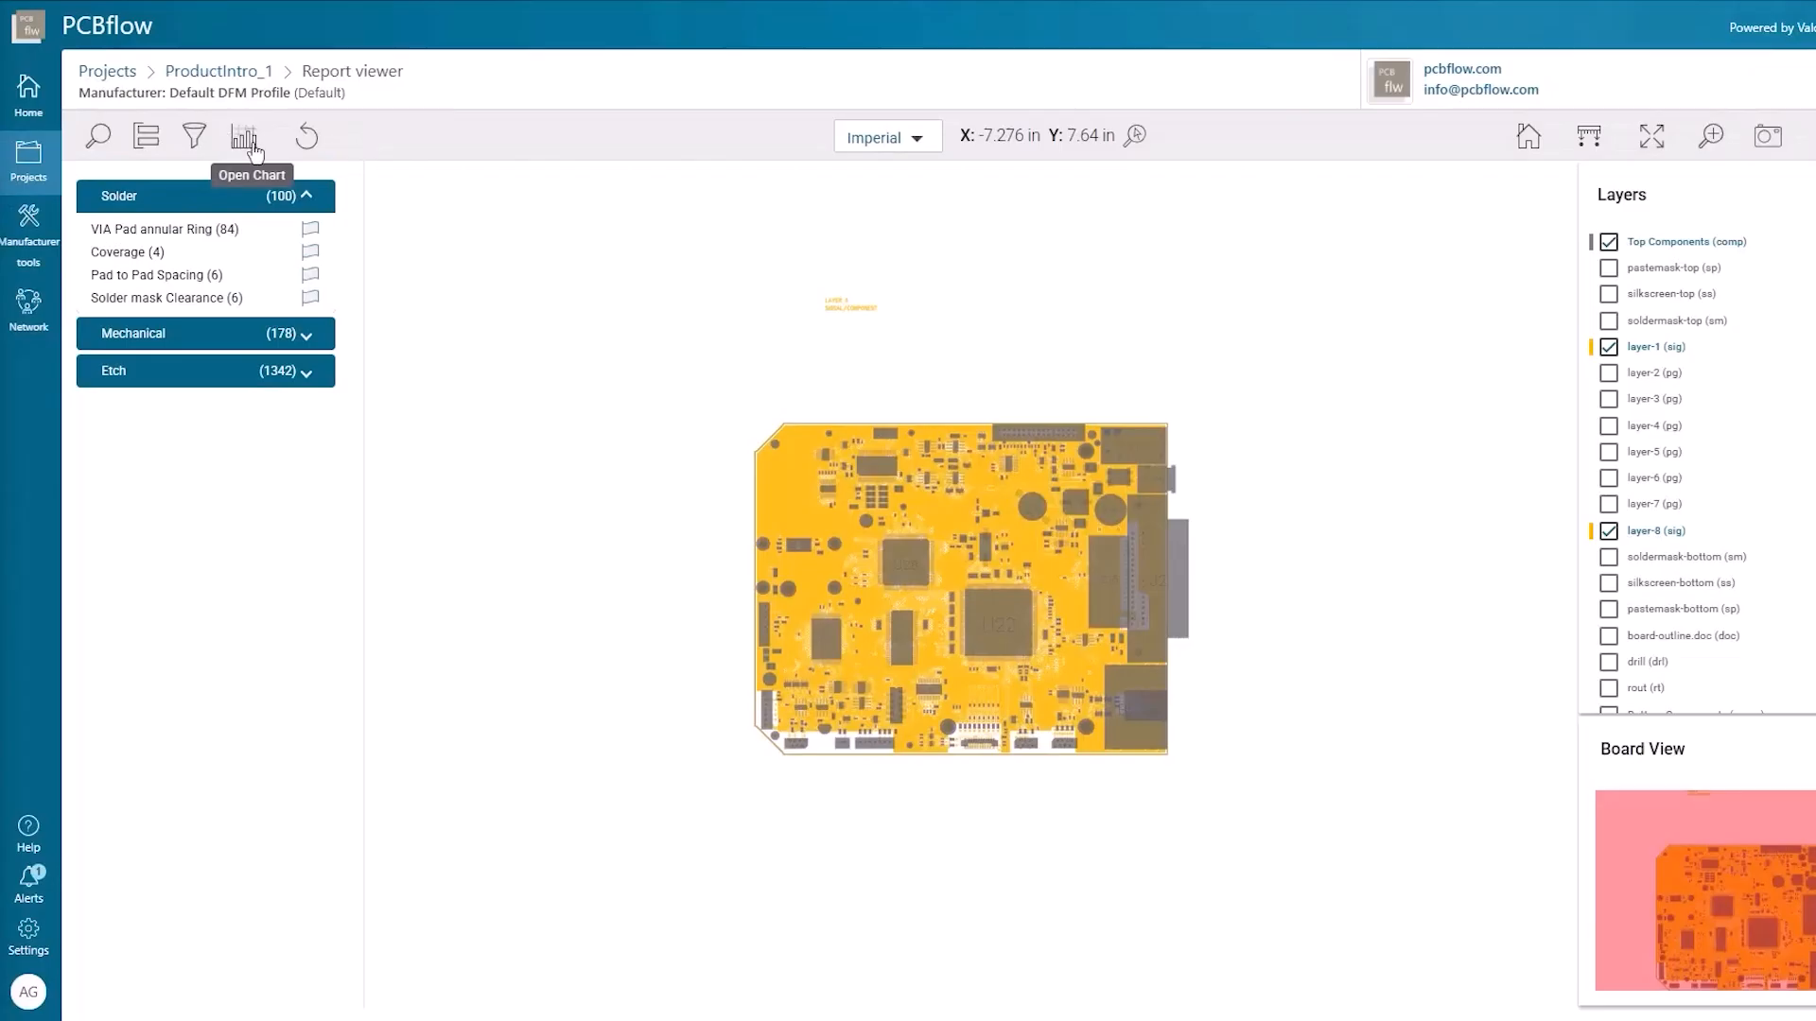
In PCBflow, filter the ProductIntro_1 DFM results to Component Checkup and display the Rout Spacing (high comp) violations
click(245, 138)
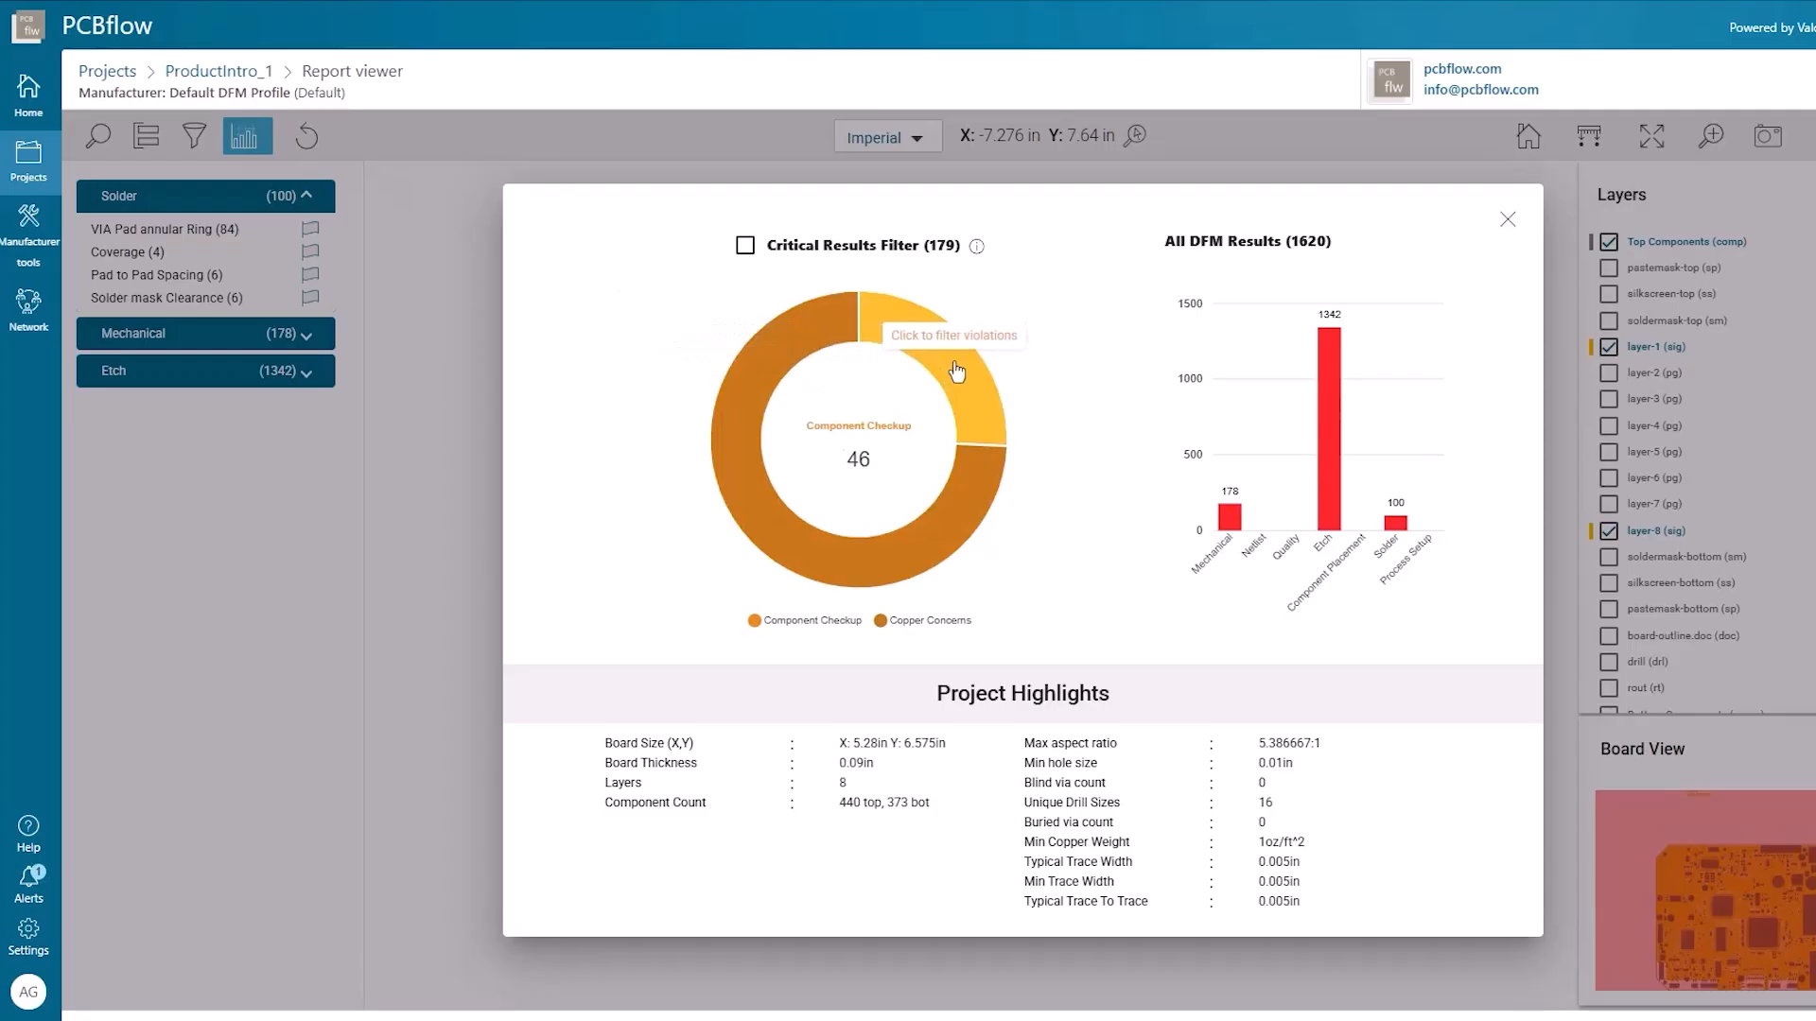
click(957, 373)
click(174, 262)
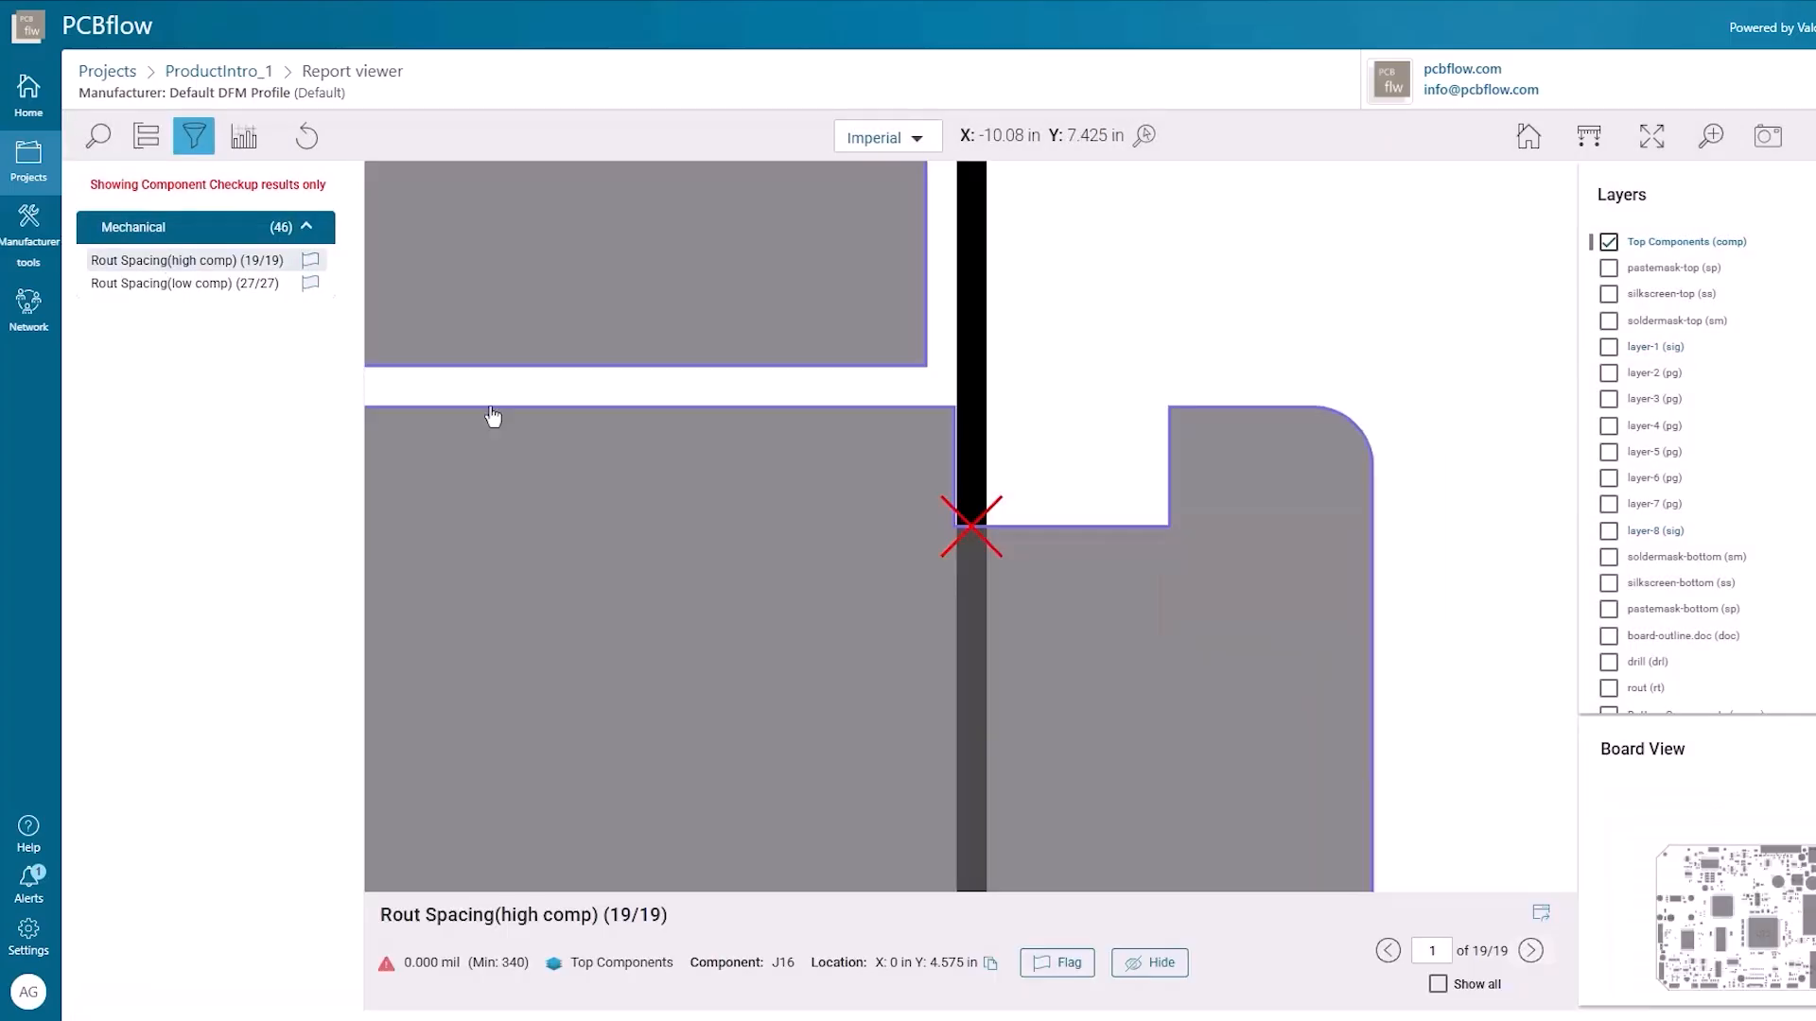